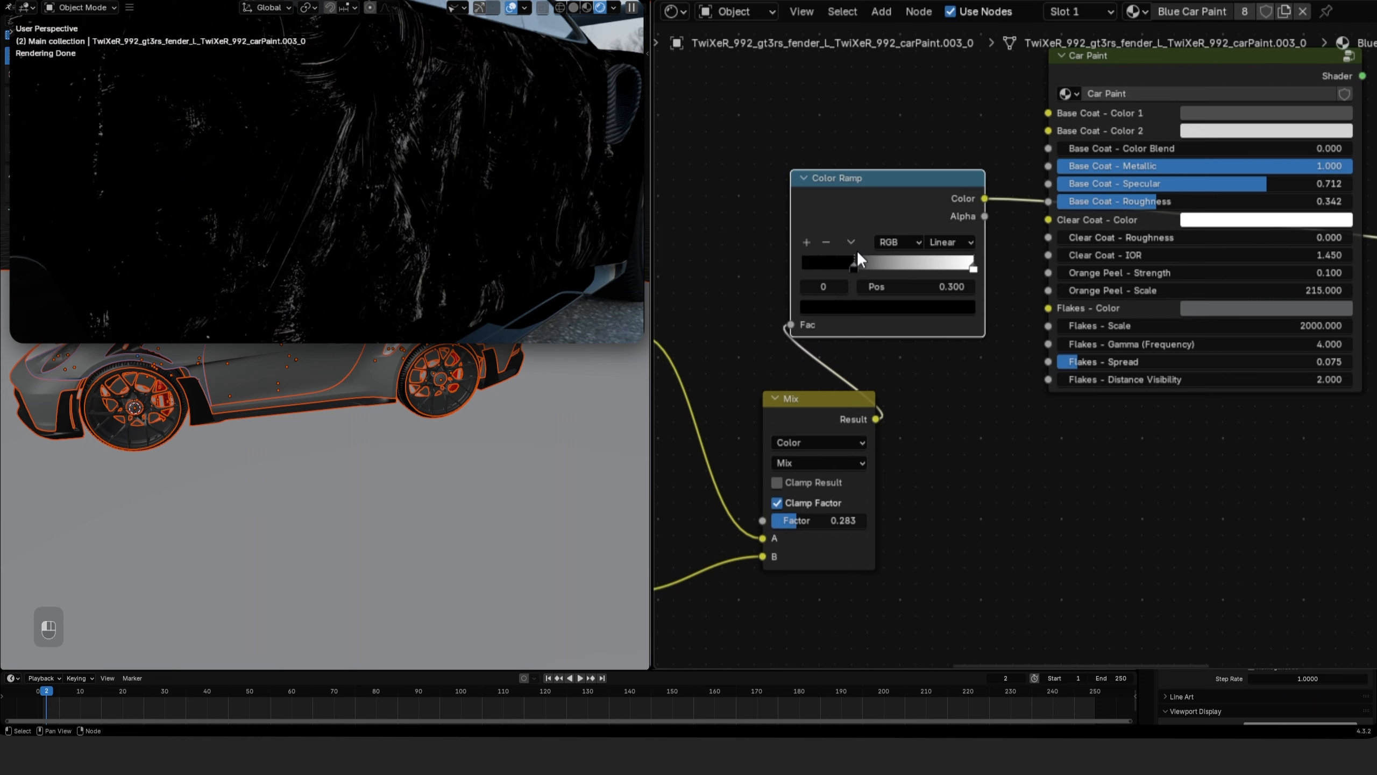
Step: Set the Color Ramp's black stop to a value of 0.342105 and connect the ramp to the Car Paint node's Base Coat - Roughness
click(979, 241)
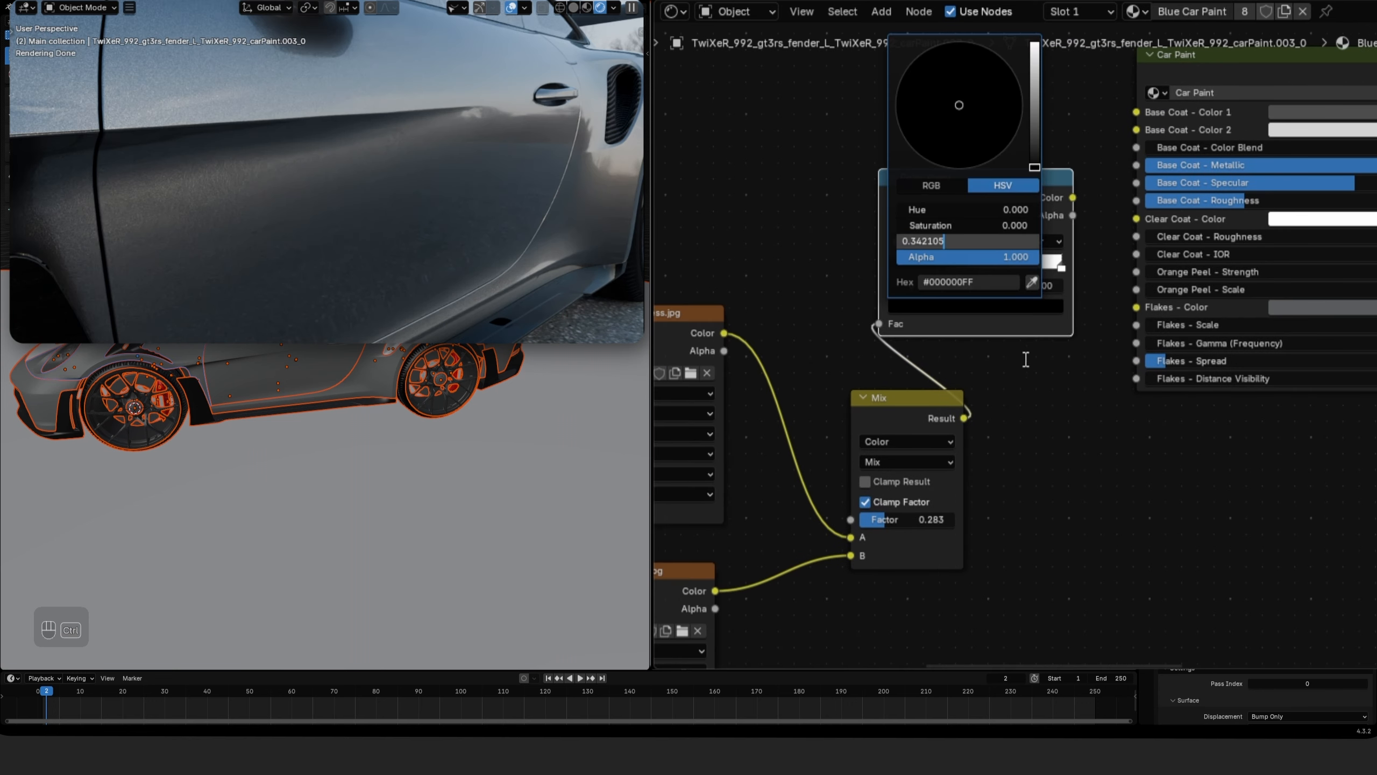
key(Return)
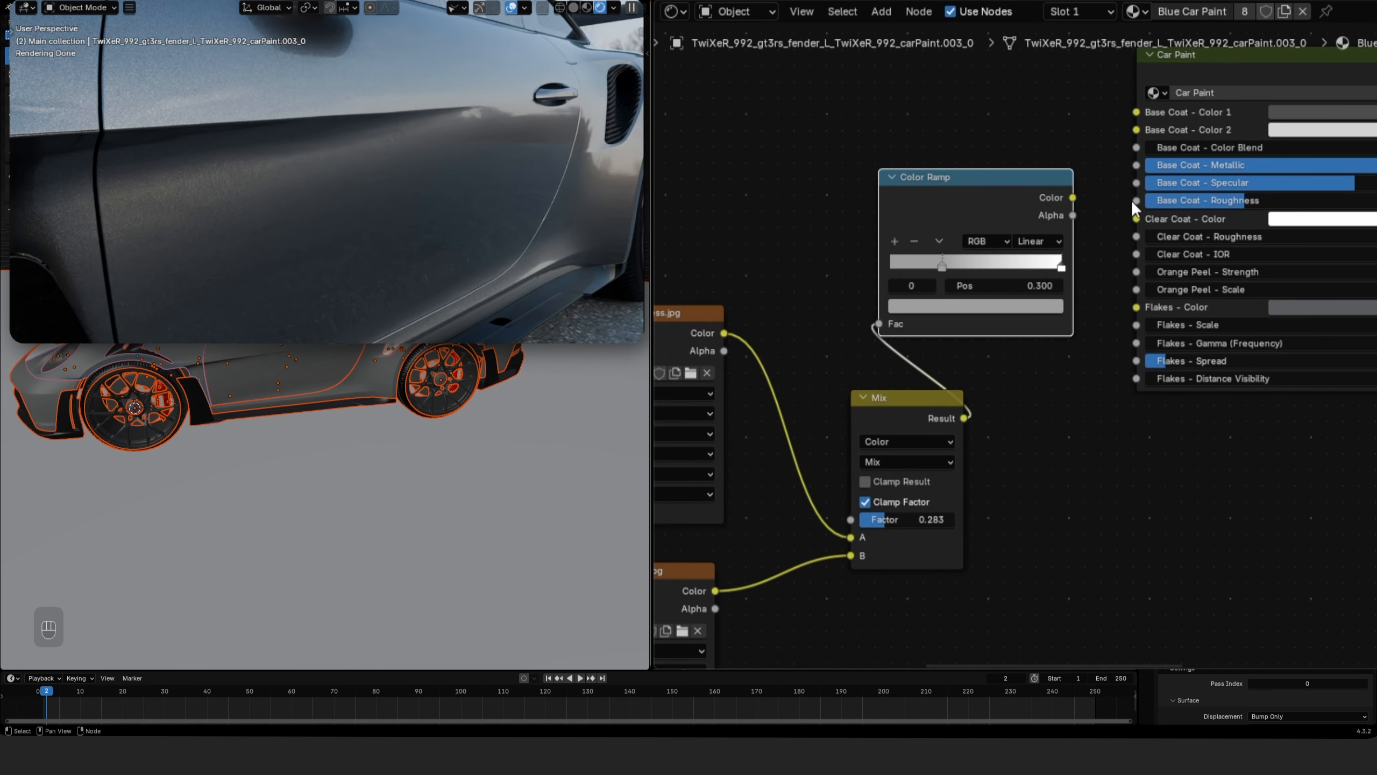
drag(1073, 197, 1124, 203)
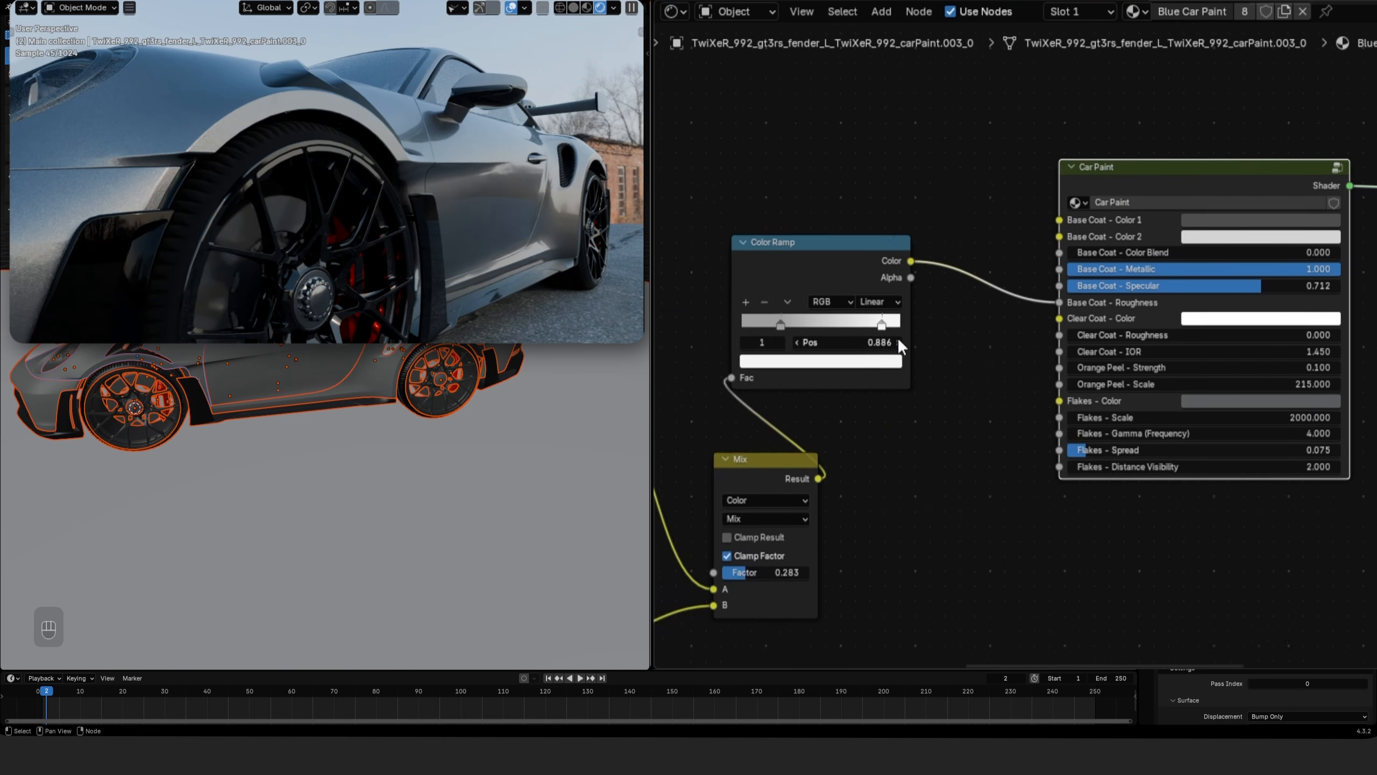
Step: Move the Color Ramp's white stop to position 0.464 to sharpen the car paint's roughness contrast
mouse_move(869, 321)
mouse_down()
mouse_move(889, 321)
mouse_move(856, 328)
mouse_up()
drag(759, 322, 793, 325)
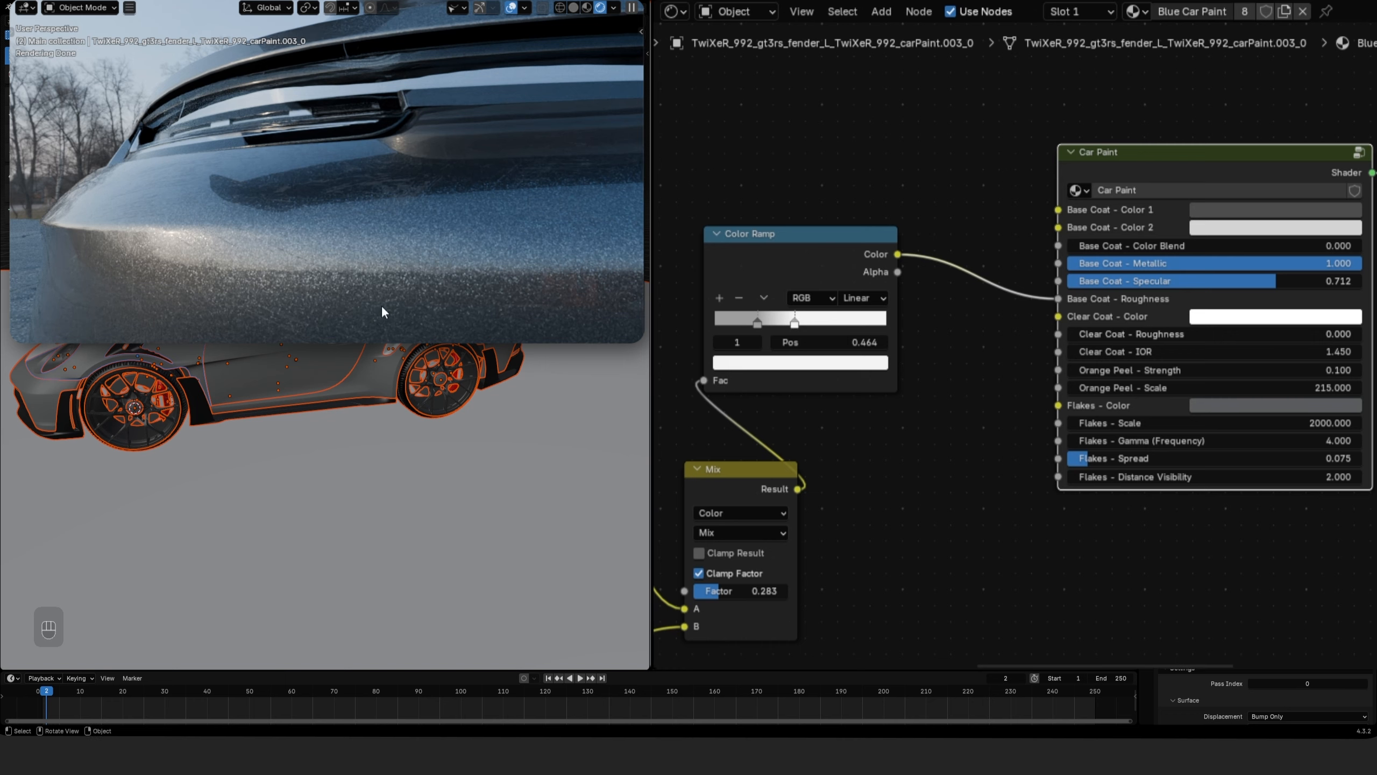
click(814, 363)
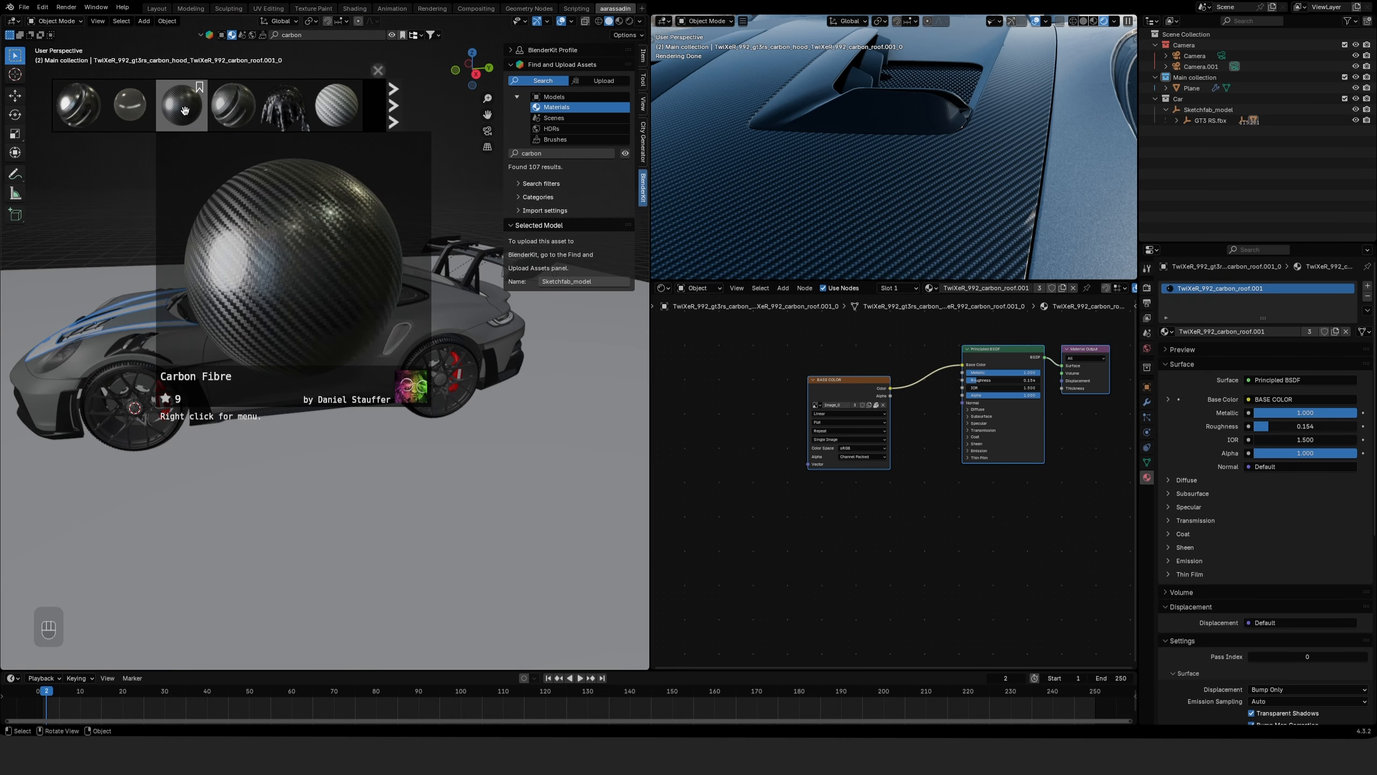
Step: Apply the BlenderKit Carbon Fibre material to the car's hood and adjust the material's Scale
drag(182, 106, 122, 304)
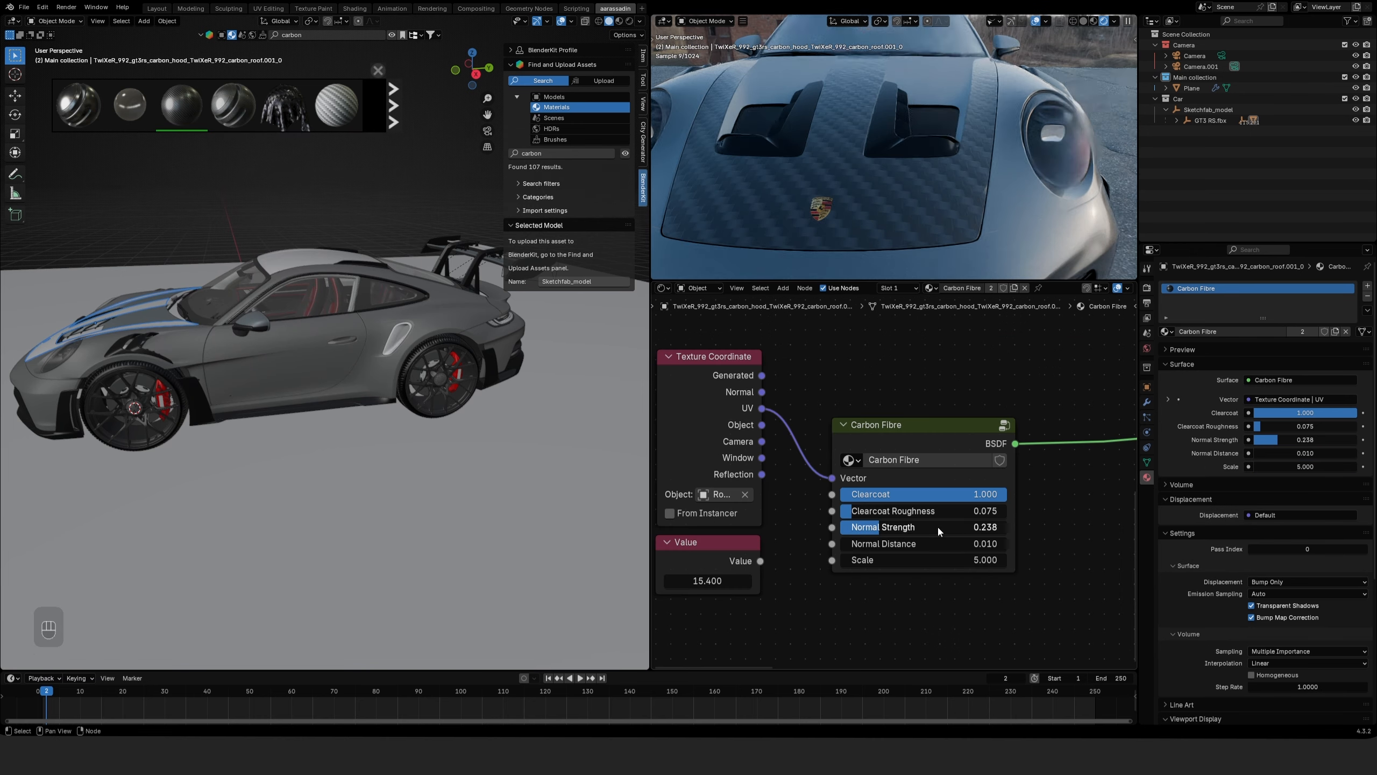
drag(924, 560, 954, 560)
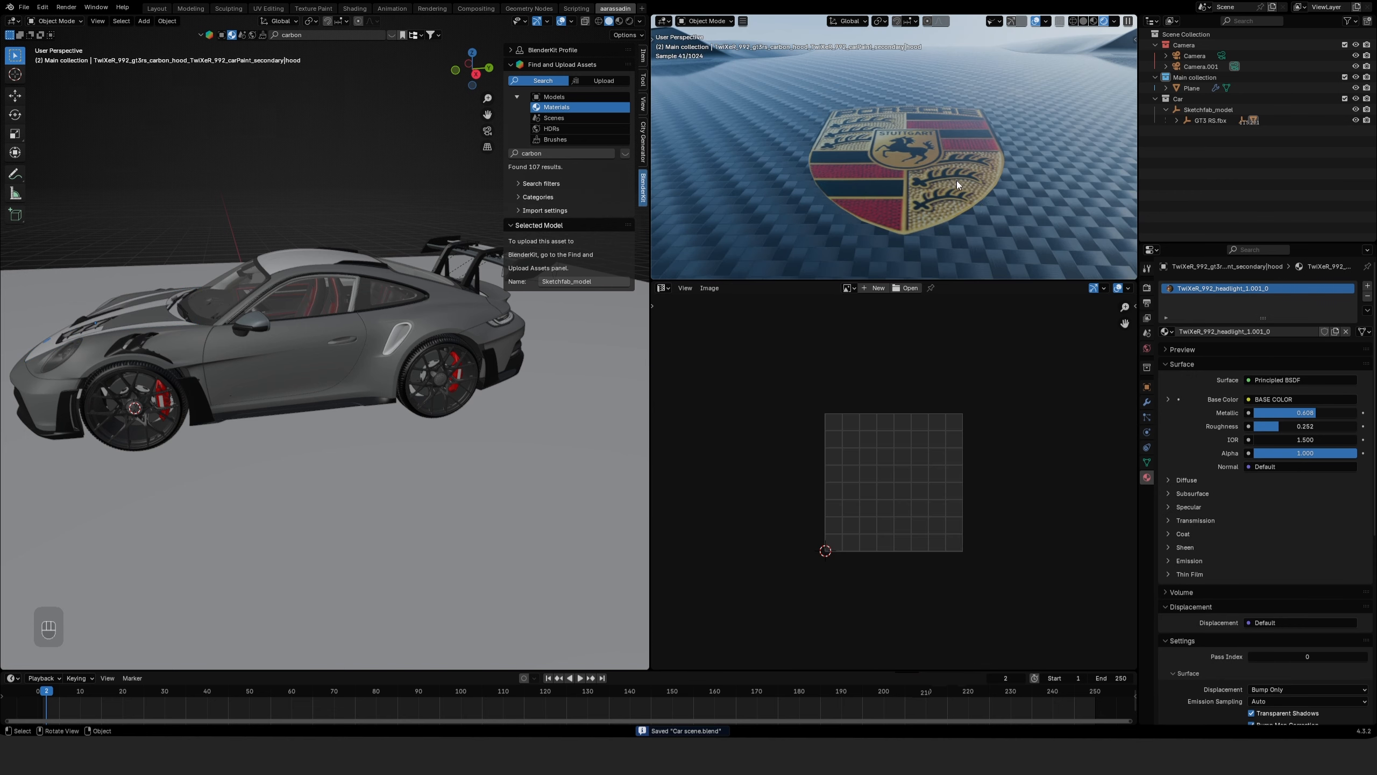
Step: Extrude the whole Porsche hood badge upward about 0.00075 m and save the file
key(Tab)
key(a)
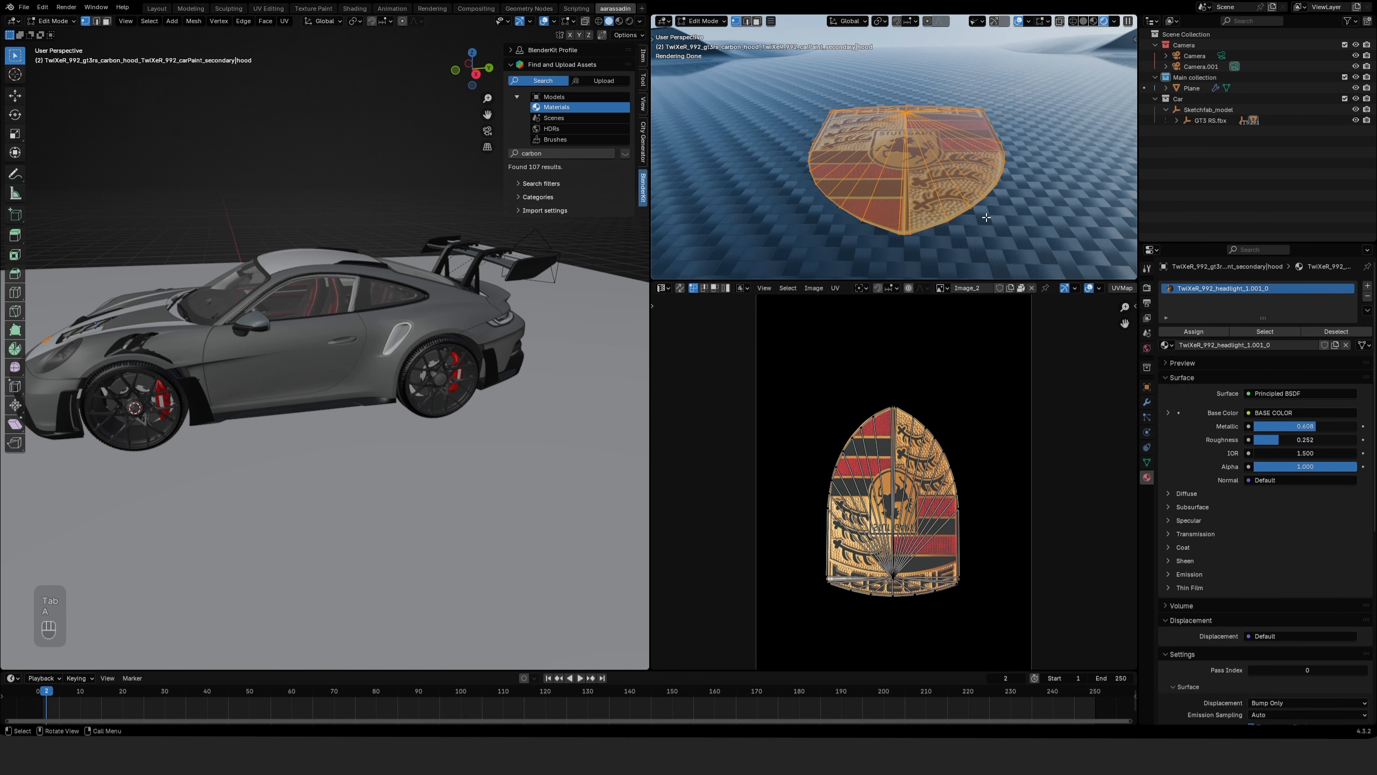
key(e)
key(z)
click(986, 215)
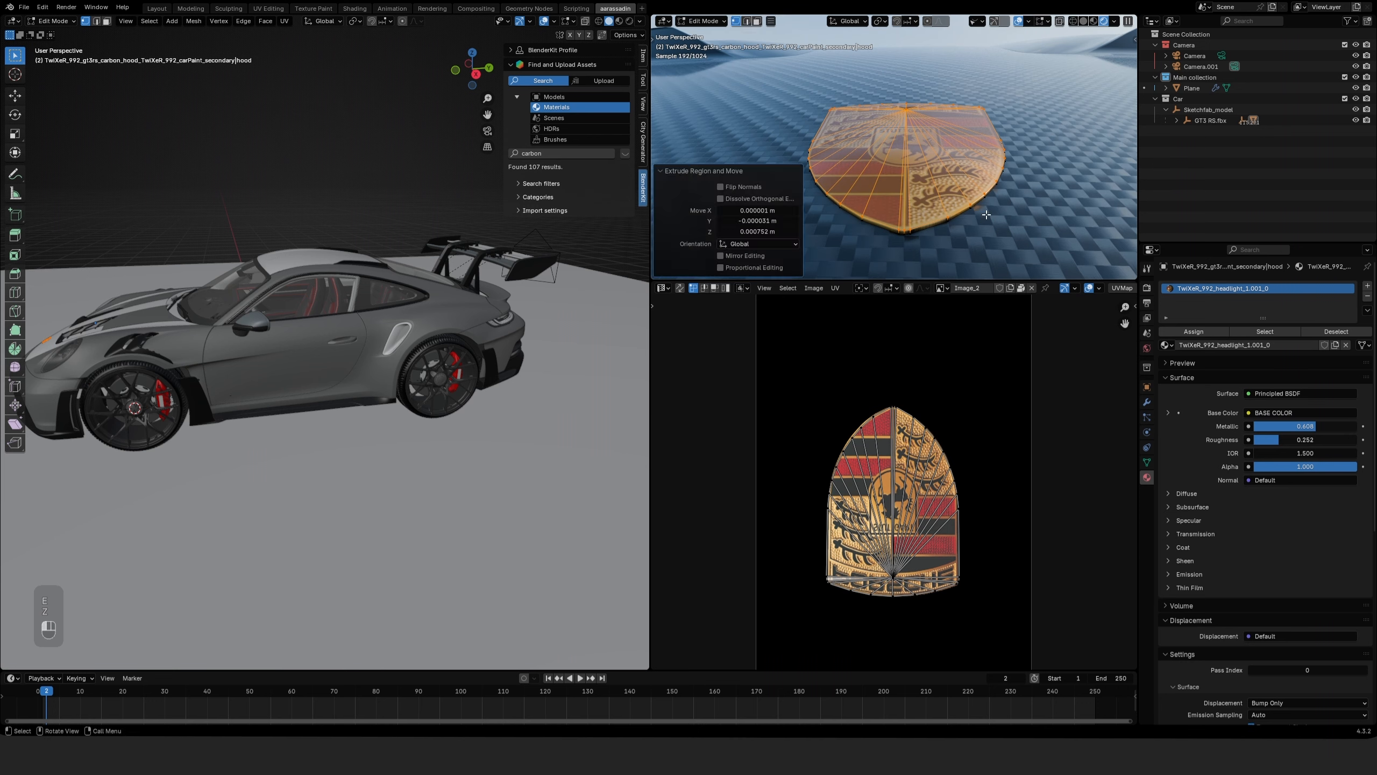
key(Tab)
key(ctrl+s)
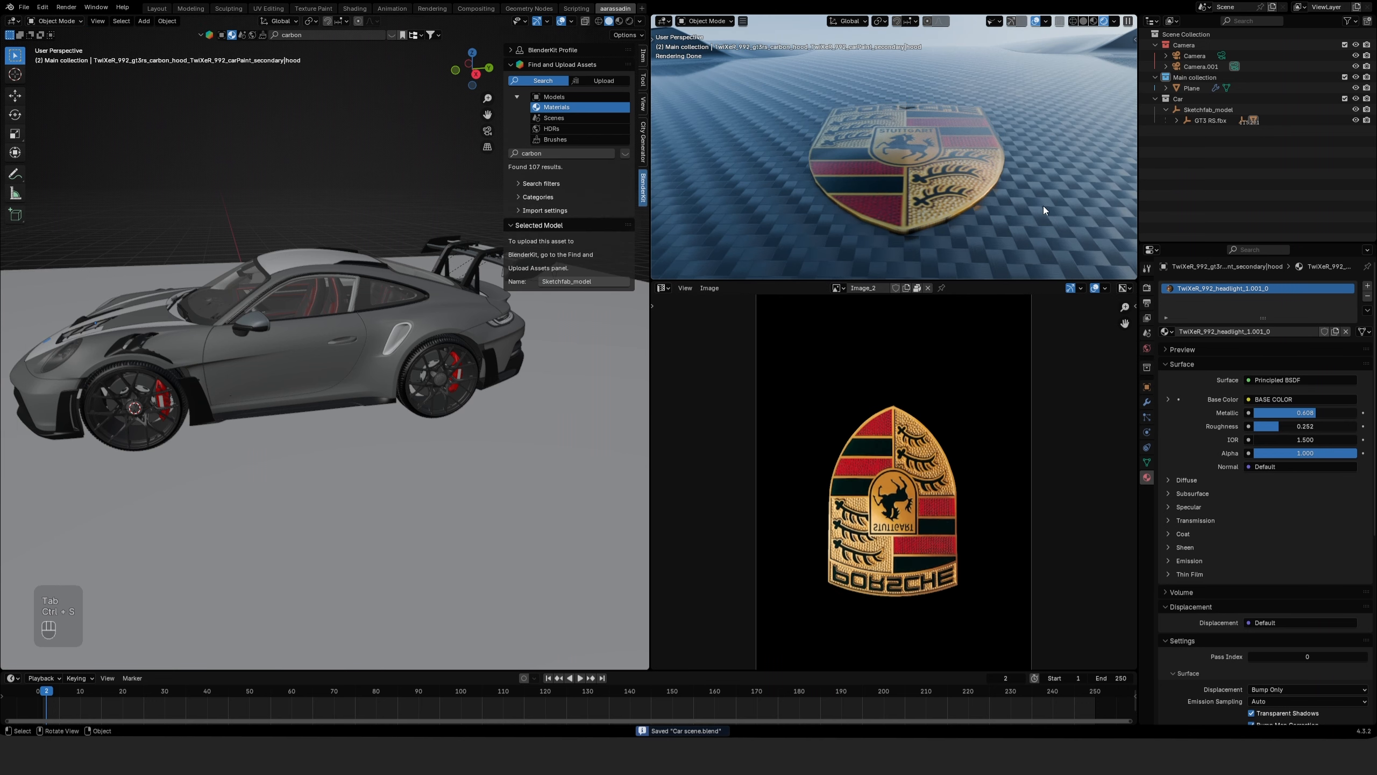
scroll(1043, 206, down, 12)
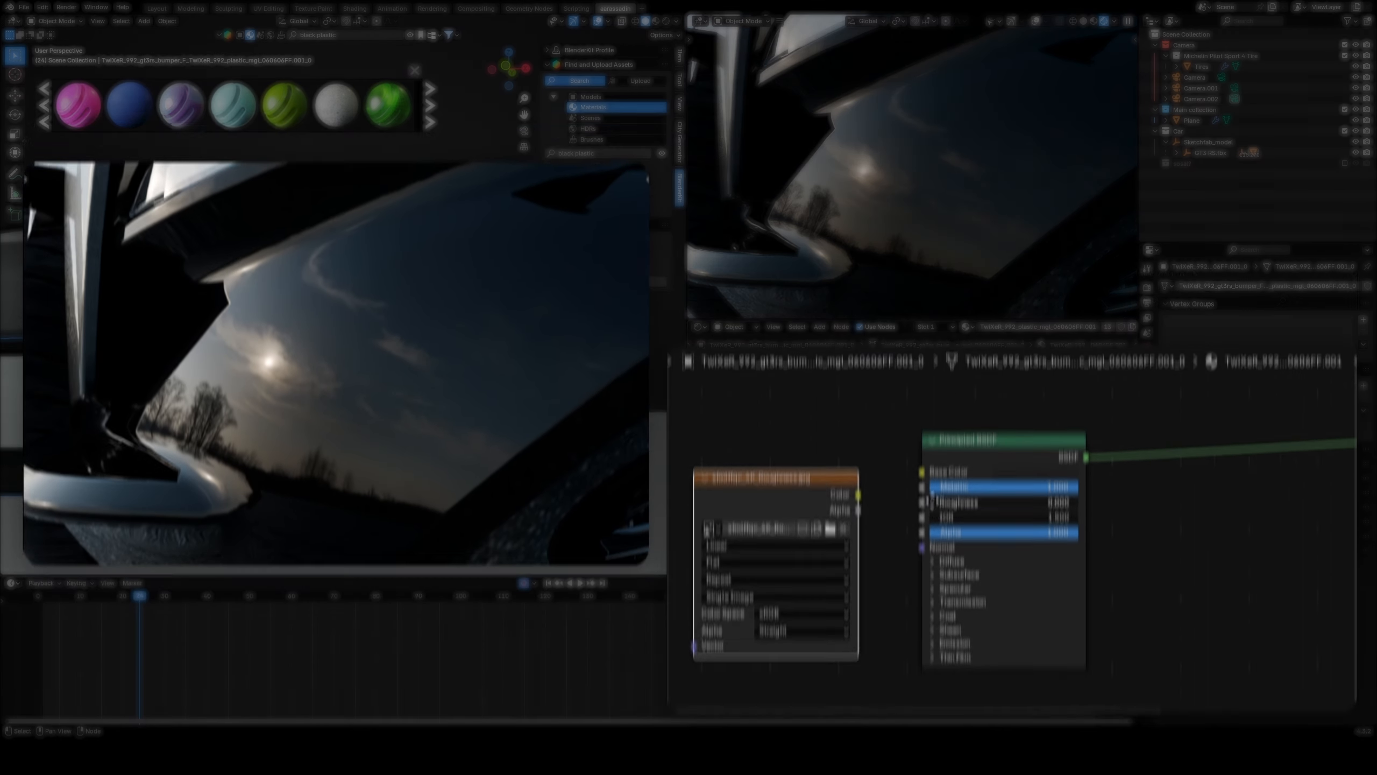
Step: Connect the scratch roughness image's color to the B input of the bumper material's Mix node
drag(745, 309, 1270, 260)
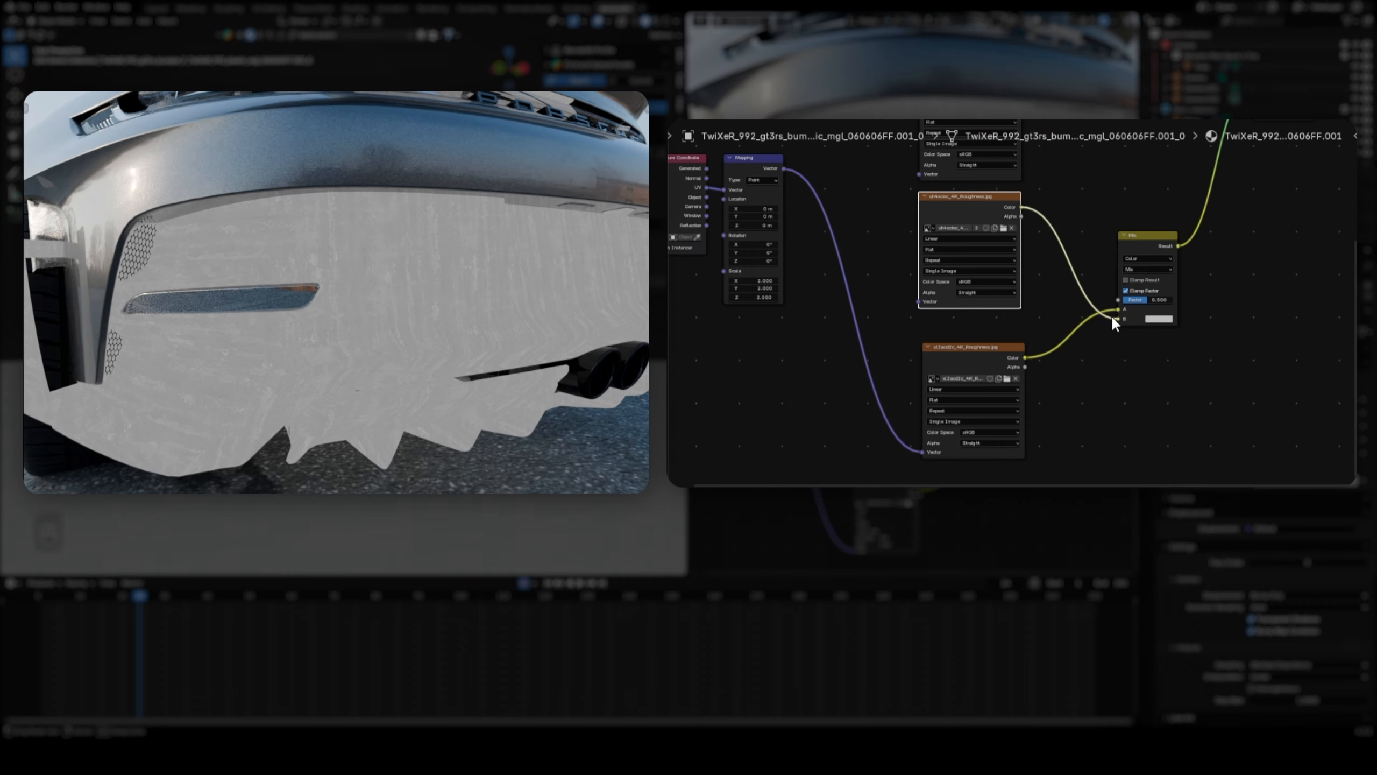
drag(1112, 315, 1115, 318)
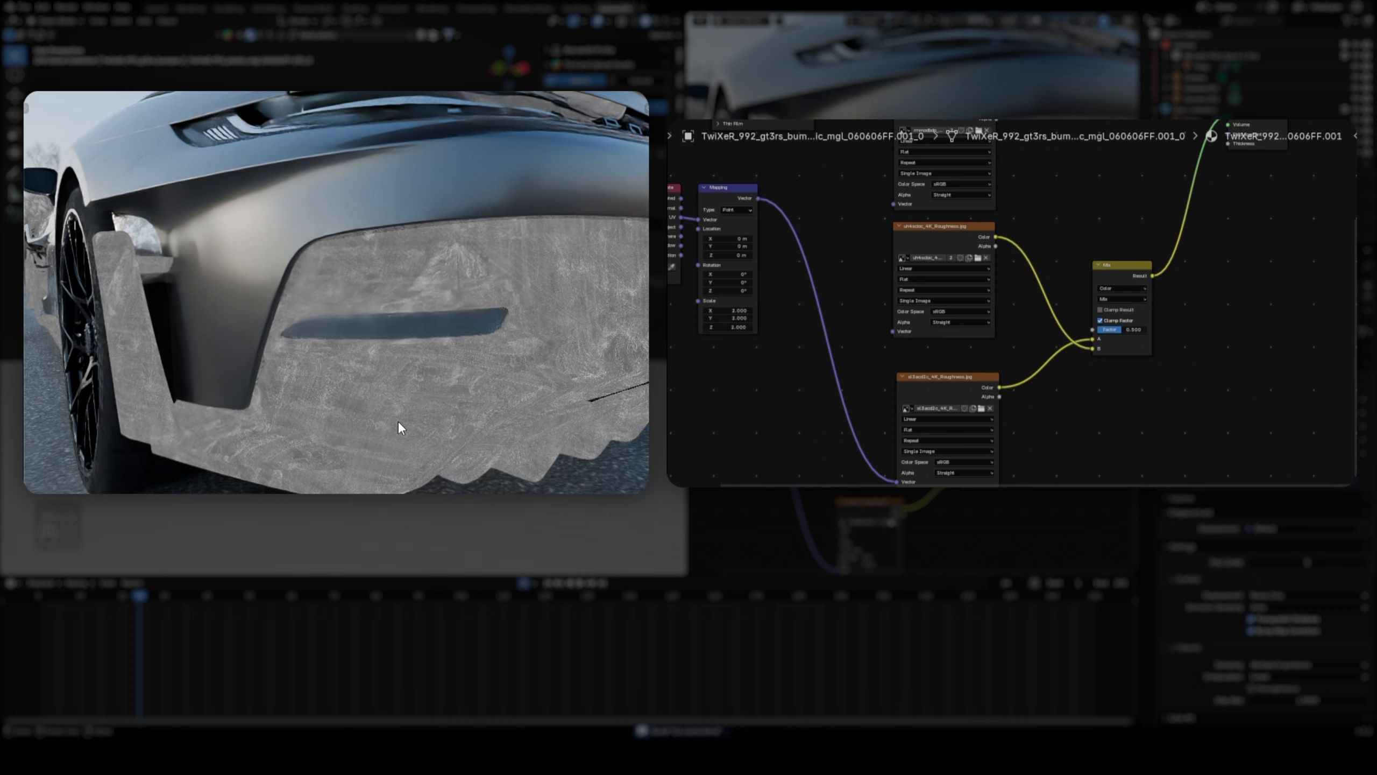
Step: Add a Noise Texture and drive the Mix node's Factor with its color through a Color Ramp
key(shift+a)
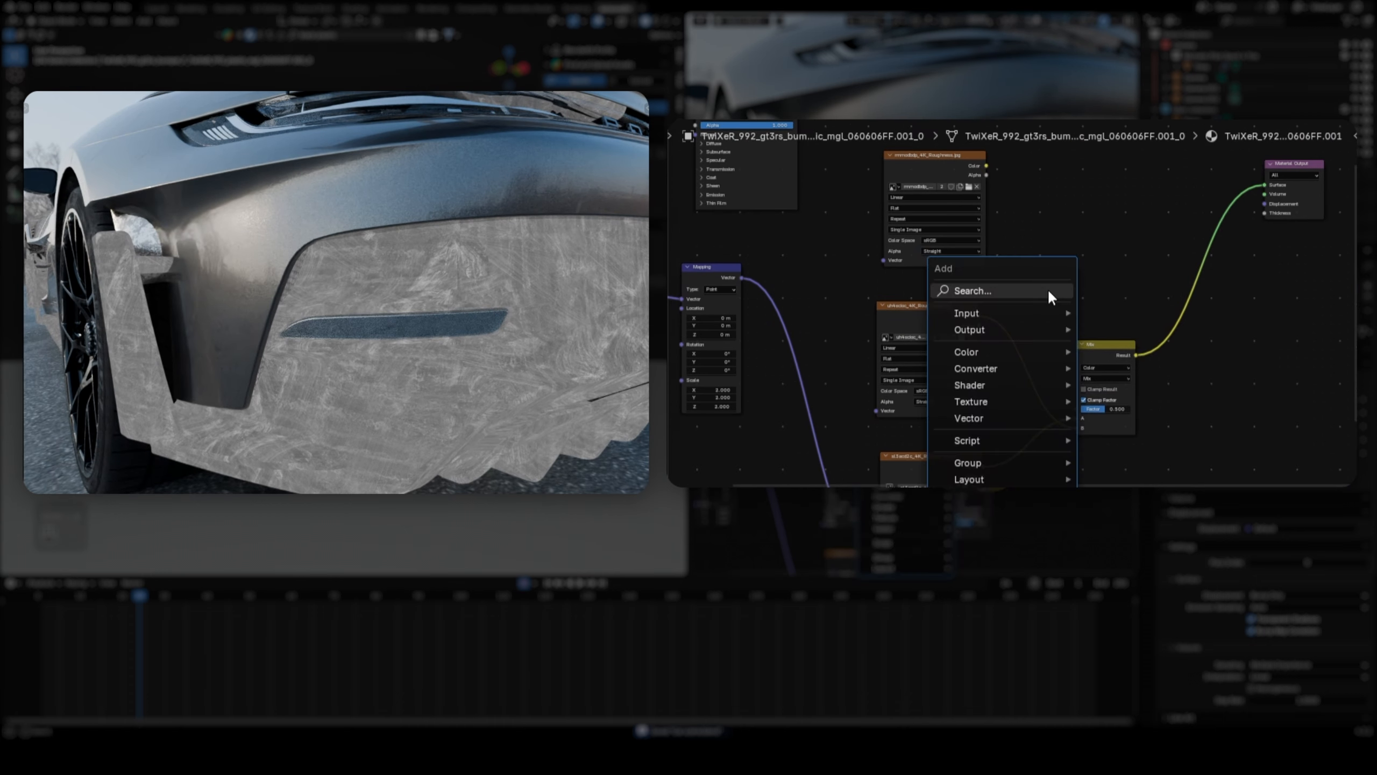
click(1049, 292)
text(mo)
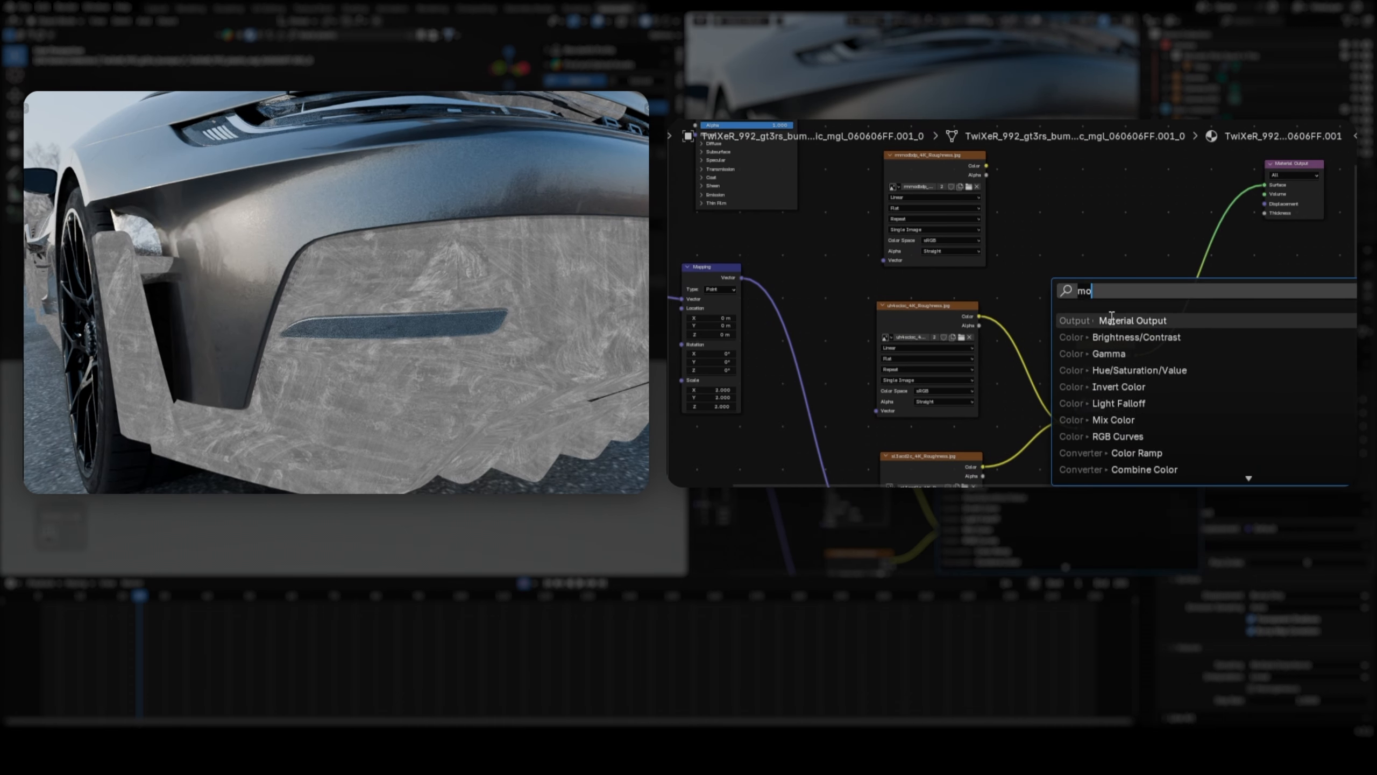
key(BackSpace)
key(BackSpace)
text(noise)
key(Return)
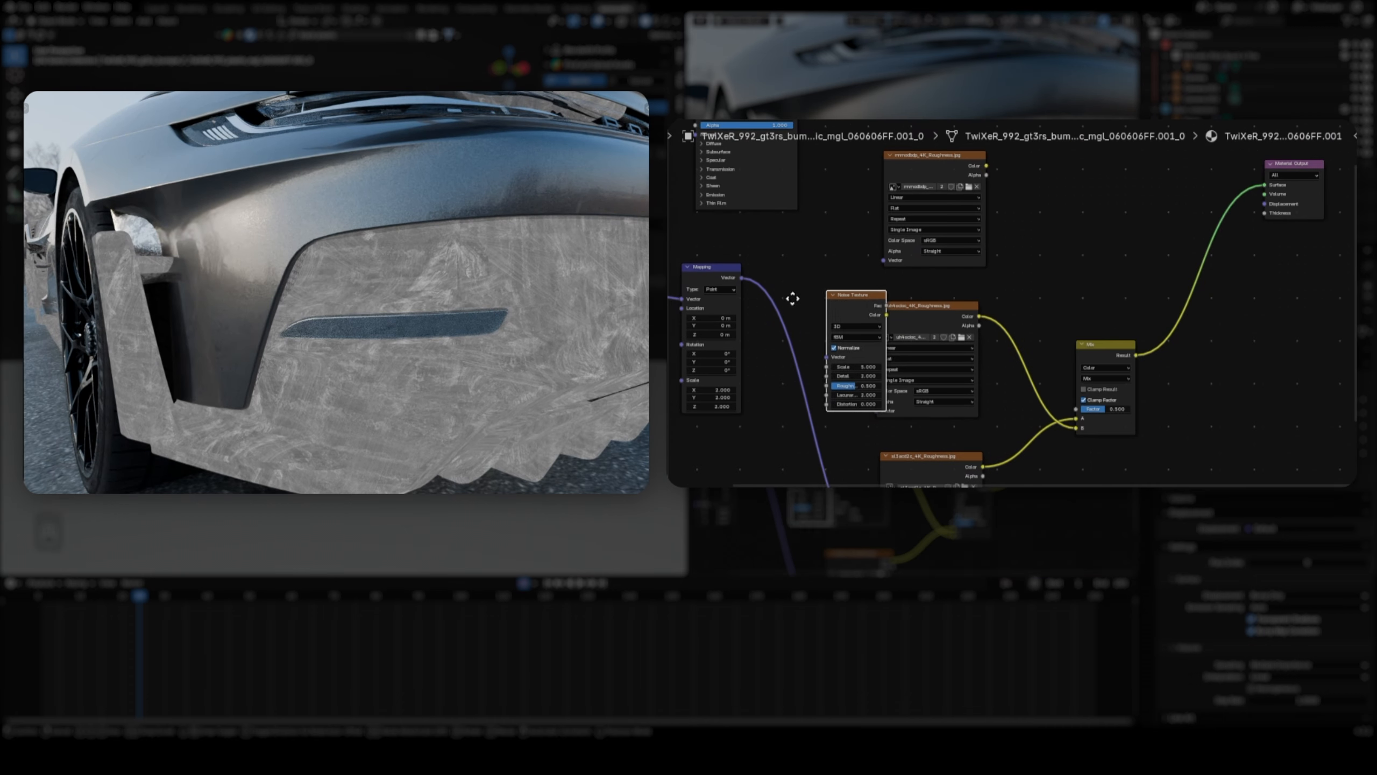
click(828, 275)
drag(1007, 345, 1075, 409)
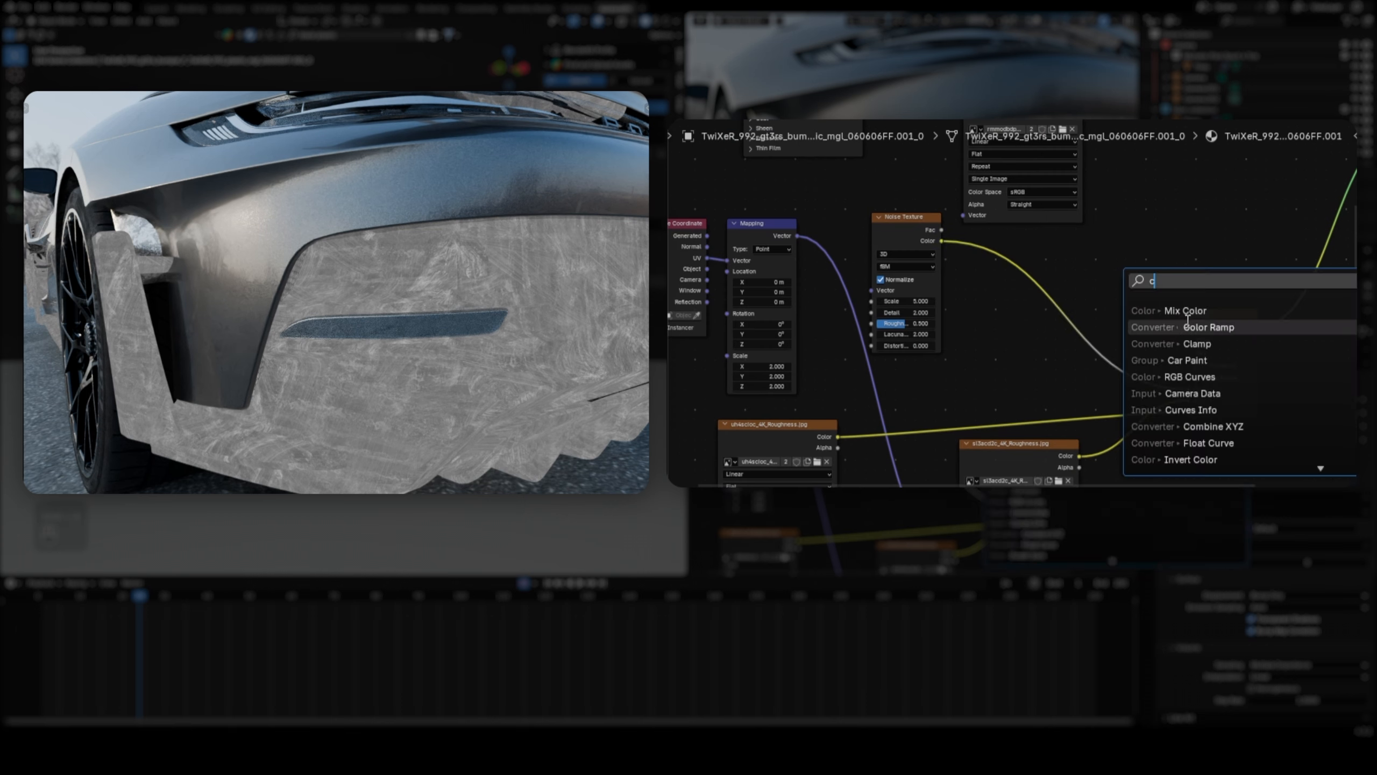
click(1185, 325)
click(1115, 276)
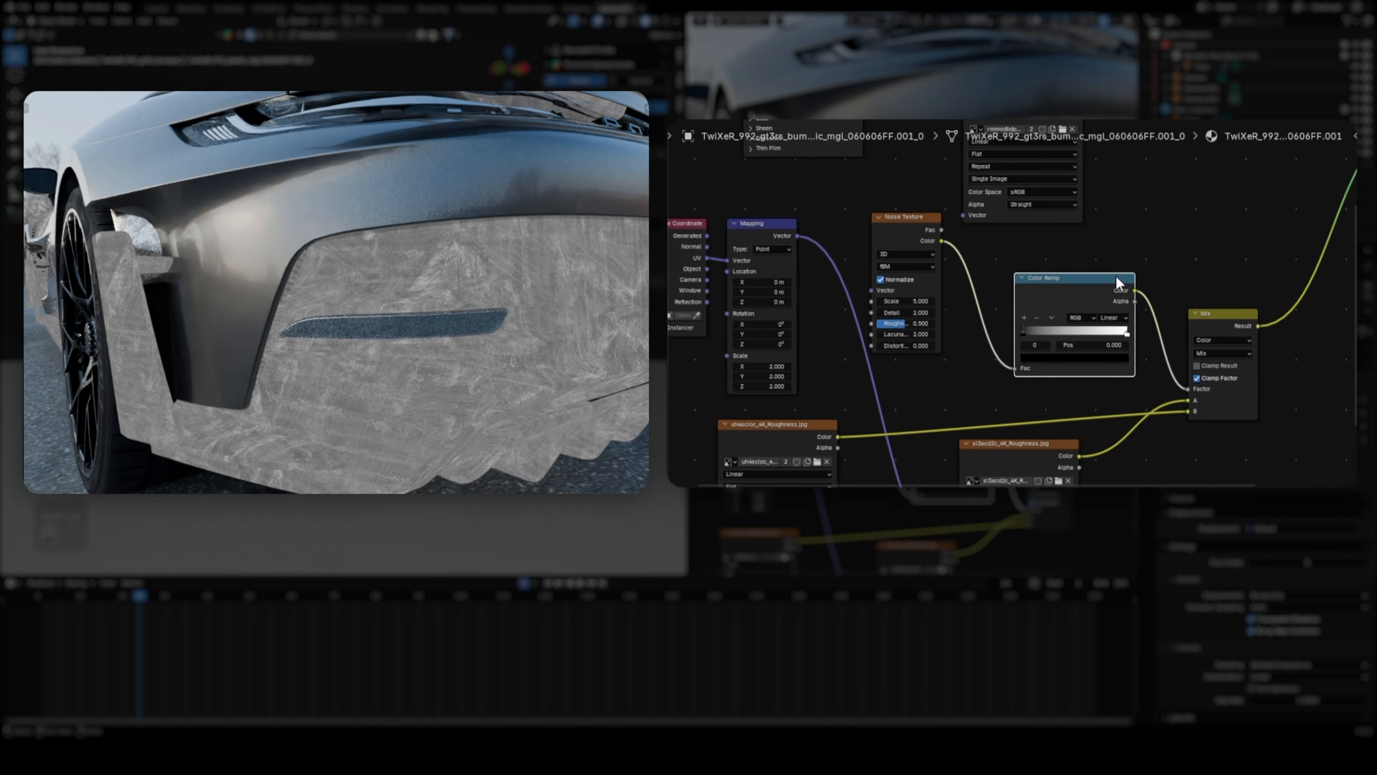
Step: Tighten the Color Ramp's contrast with the white stop at 0.600 and adjust the Noise Texture's Scale
drag(1039, 332, 1076, 337)
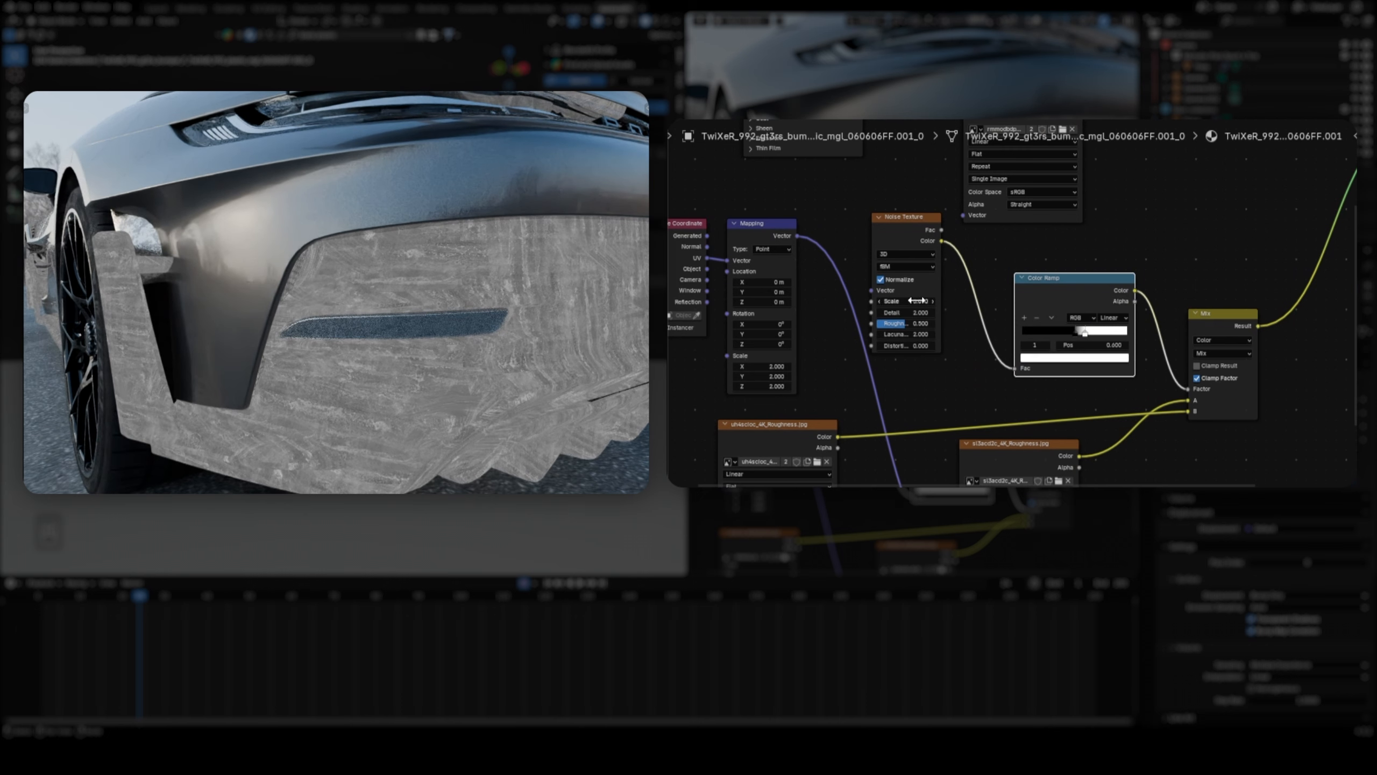
mouse_move(906, 302)
mouse_down()
mouse_move(884, 301)
mouse_move(911, 301)
mouse_up()
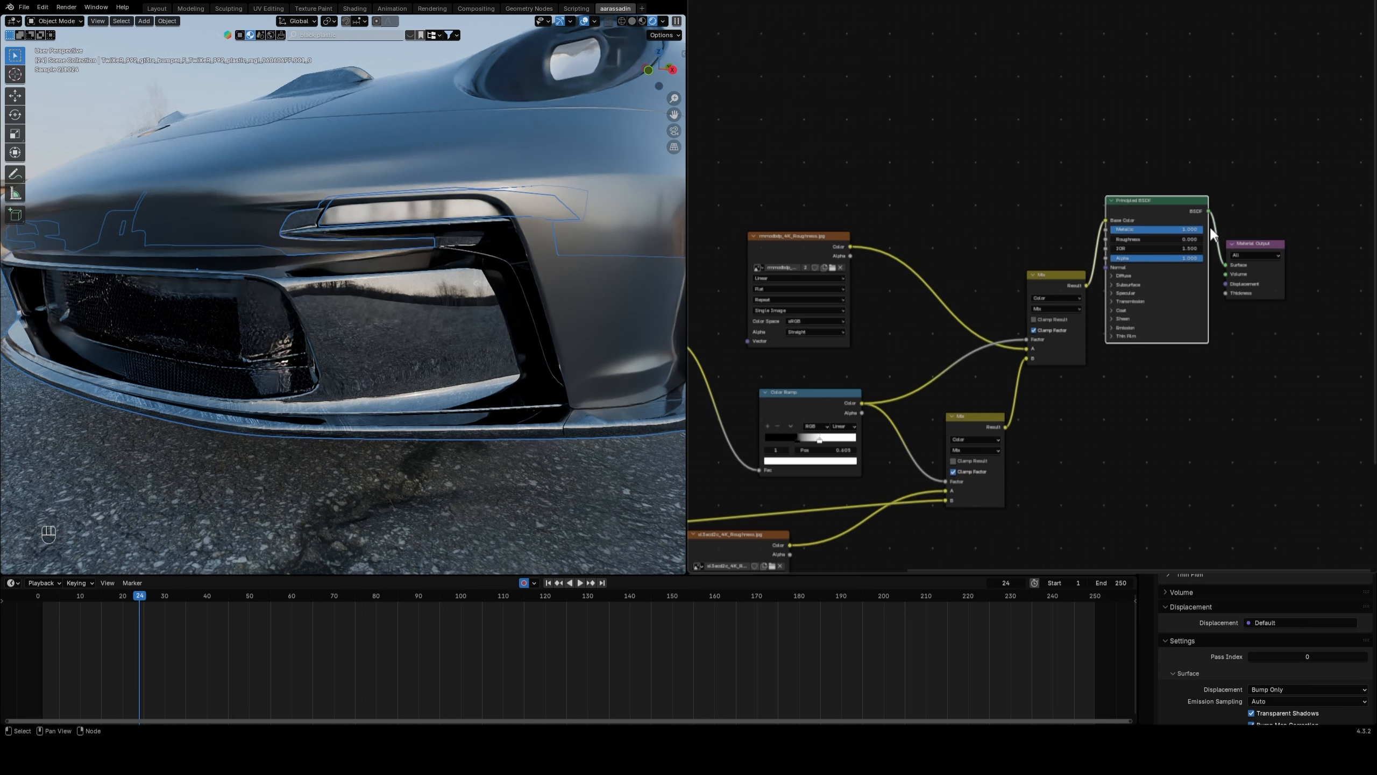
Step: Connect the final Mix result to the Principled BSDF's Roughness input and space the Material Output node away from it
scroll(1182, 224, up, 2)
drag(1131, 211, 1125, 230)
drag(1102, 287, 1125, 233)
drag(1309, 240, 1304, 213)
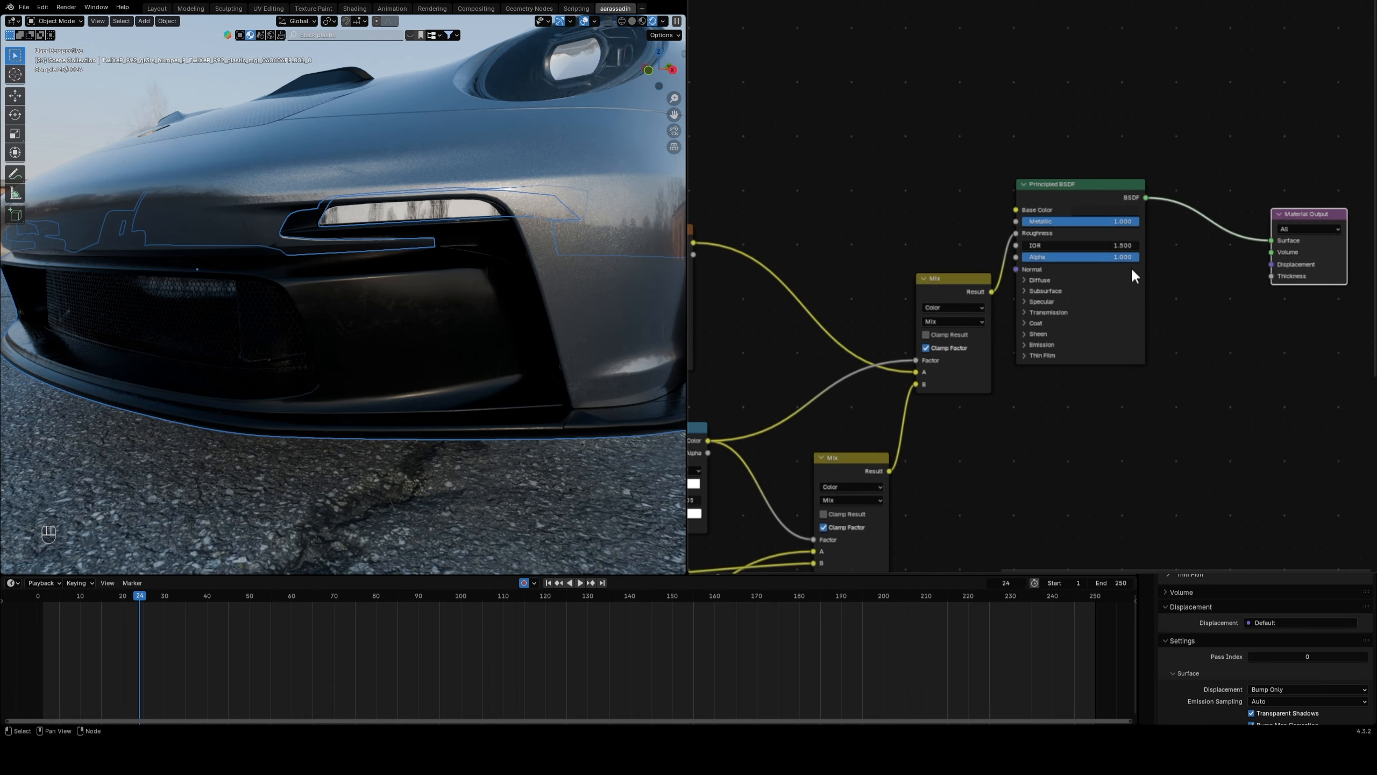
middle_drag(411, 292, 559, 285)
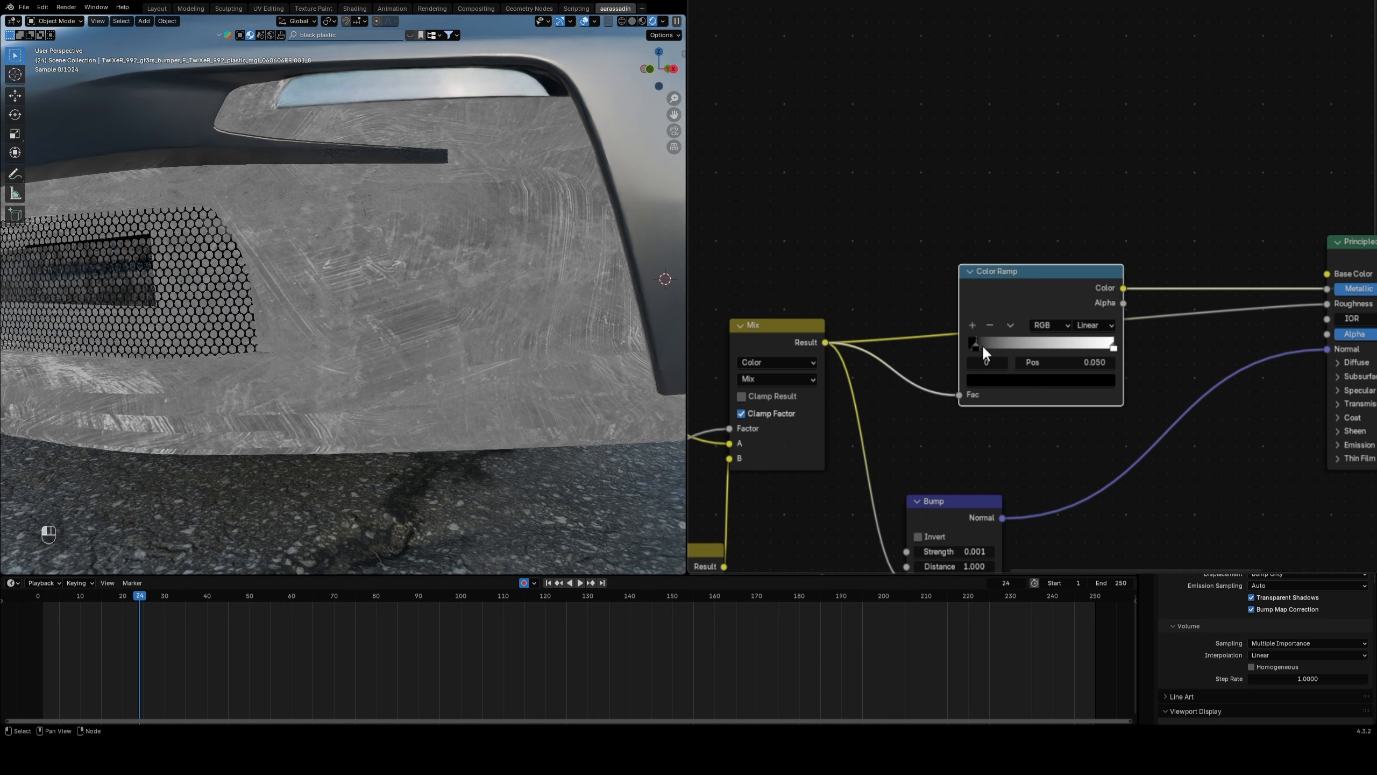
Step: Move the Color Ramp's black stop to position 0.086 and shift the Bump node aside
drag(984, 344, 988, 342)
drag(954, 506, 1034, 504)
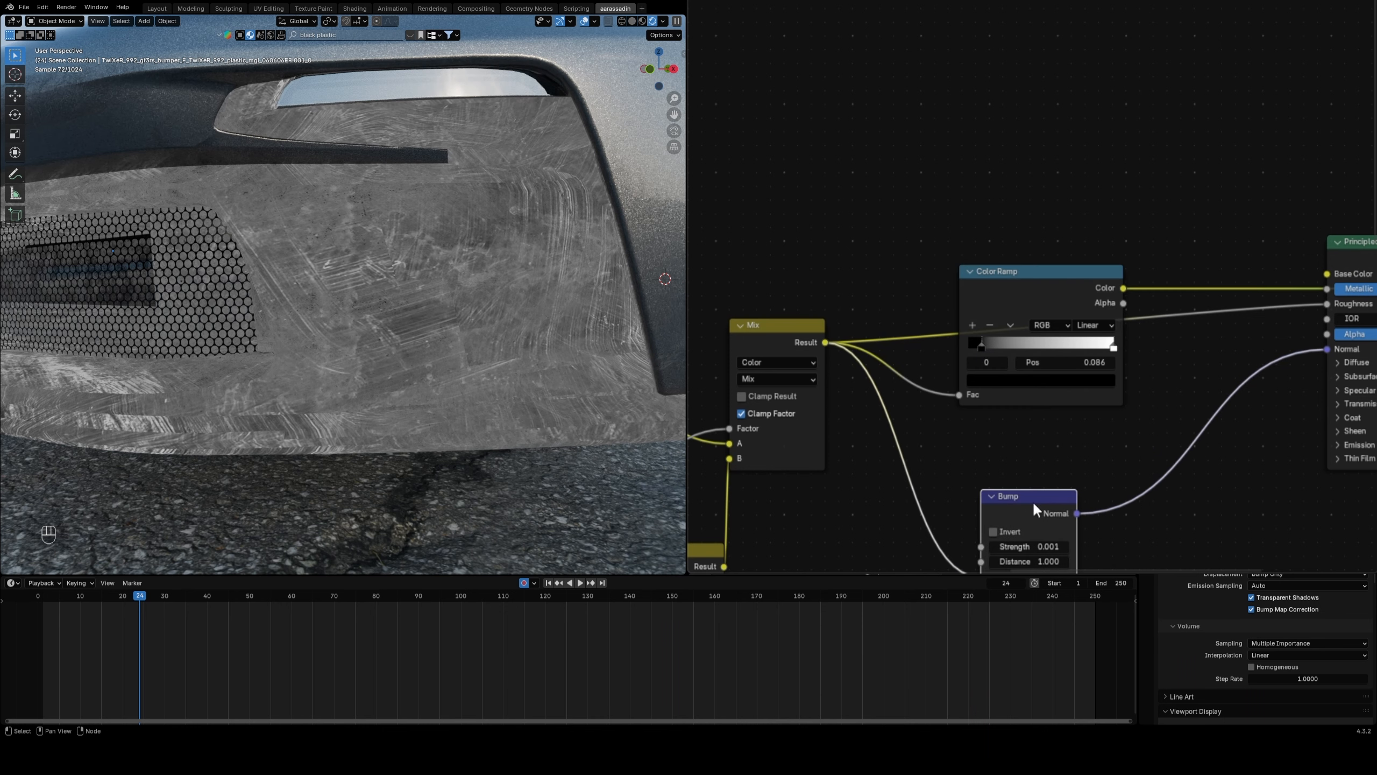
Step: Switch the material preview from the Color Ramp back to the Principled BSDF shader
middle_drag(1174, 284, 976, 311)
drag(1221, 275, 1156, 267)
ctrl+shift+click(1168, 261)
middle_drag(1015, 277, 1079, 263)
scroll(976, 322, up, 3)
middle_drag(923, 367, 1065, 354)
scroll(1065, 353, up, 1)
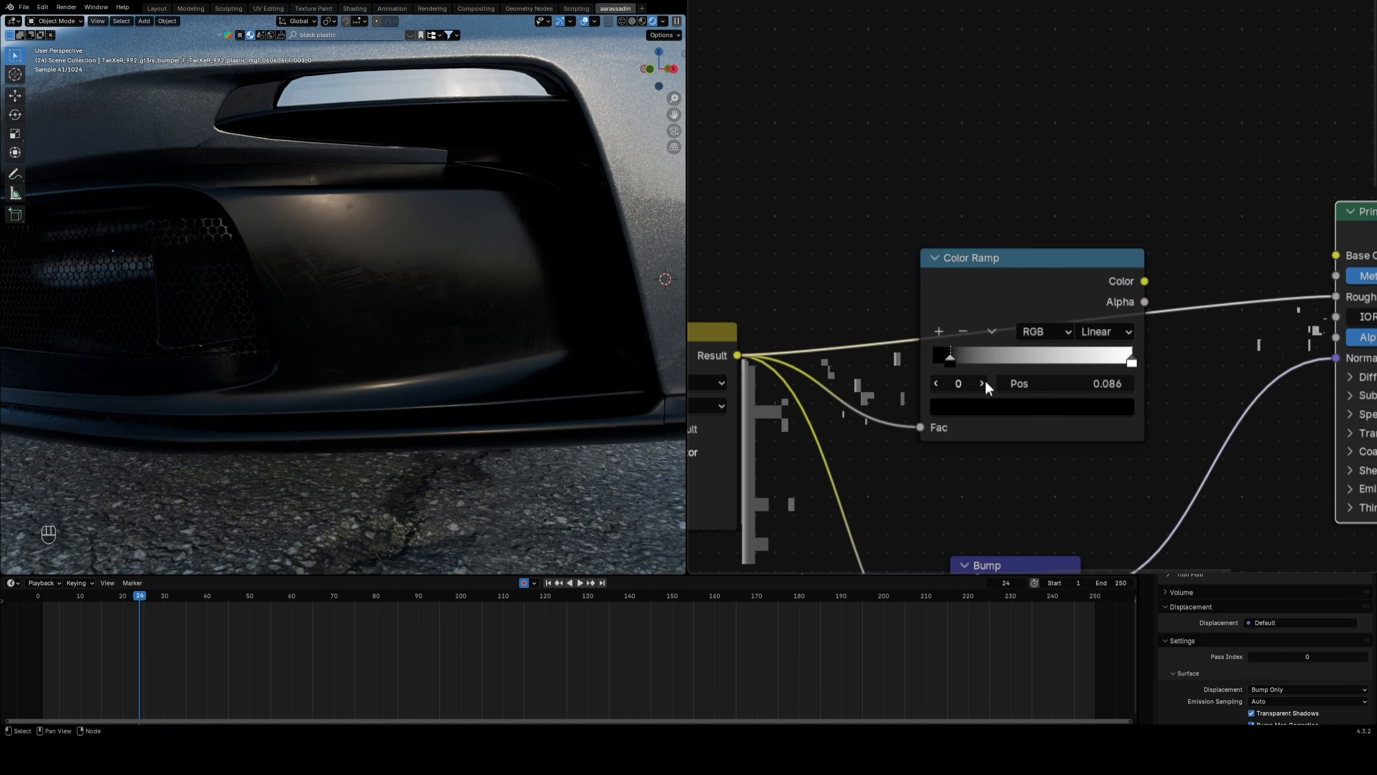
Step: Set both Color Ramp stops to black
click(1020, 413)
mouse_move(1100, 231)
mouse_down()
mouse_move(1101, 102)
mouse_move(1100, 247)
mouse_up()
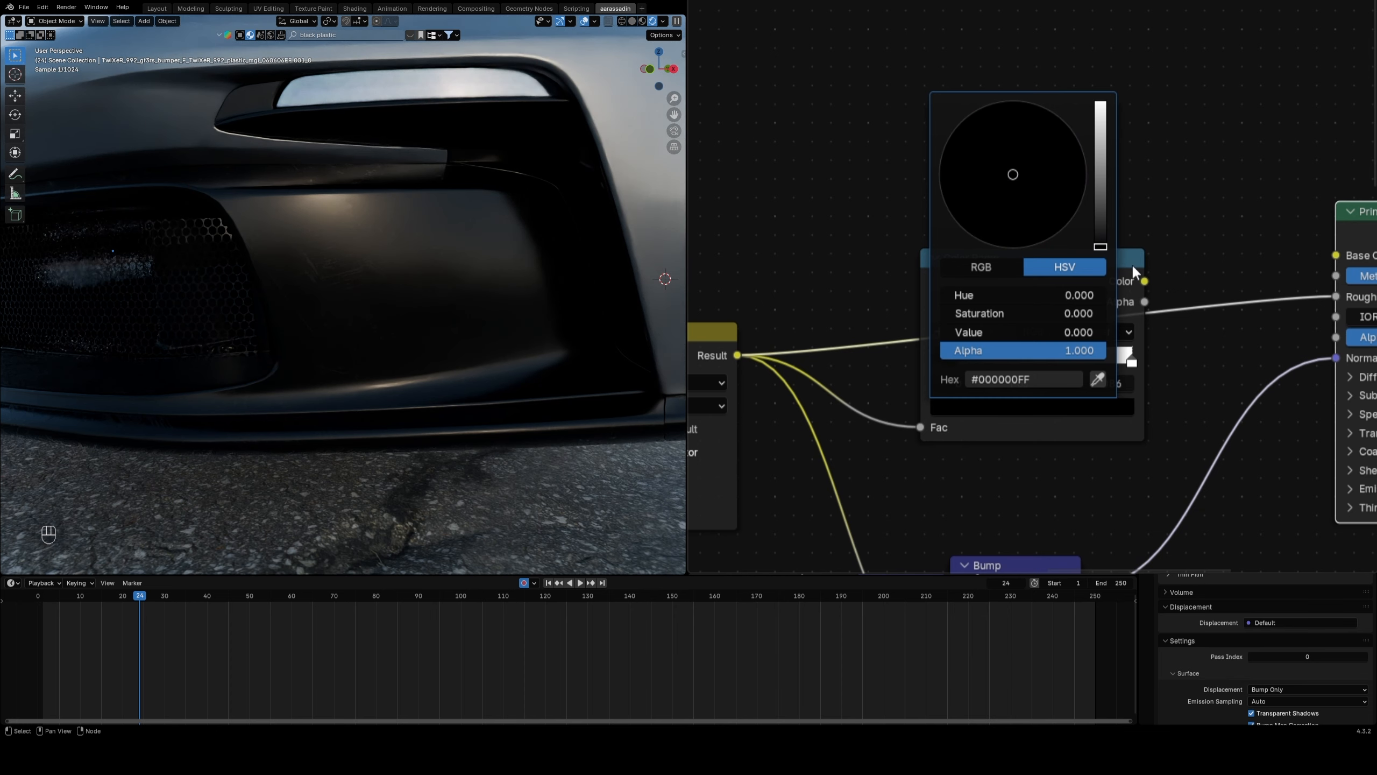
click(1132, 363)
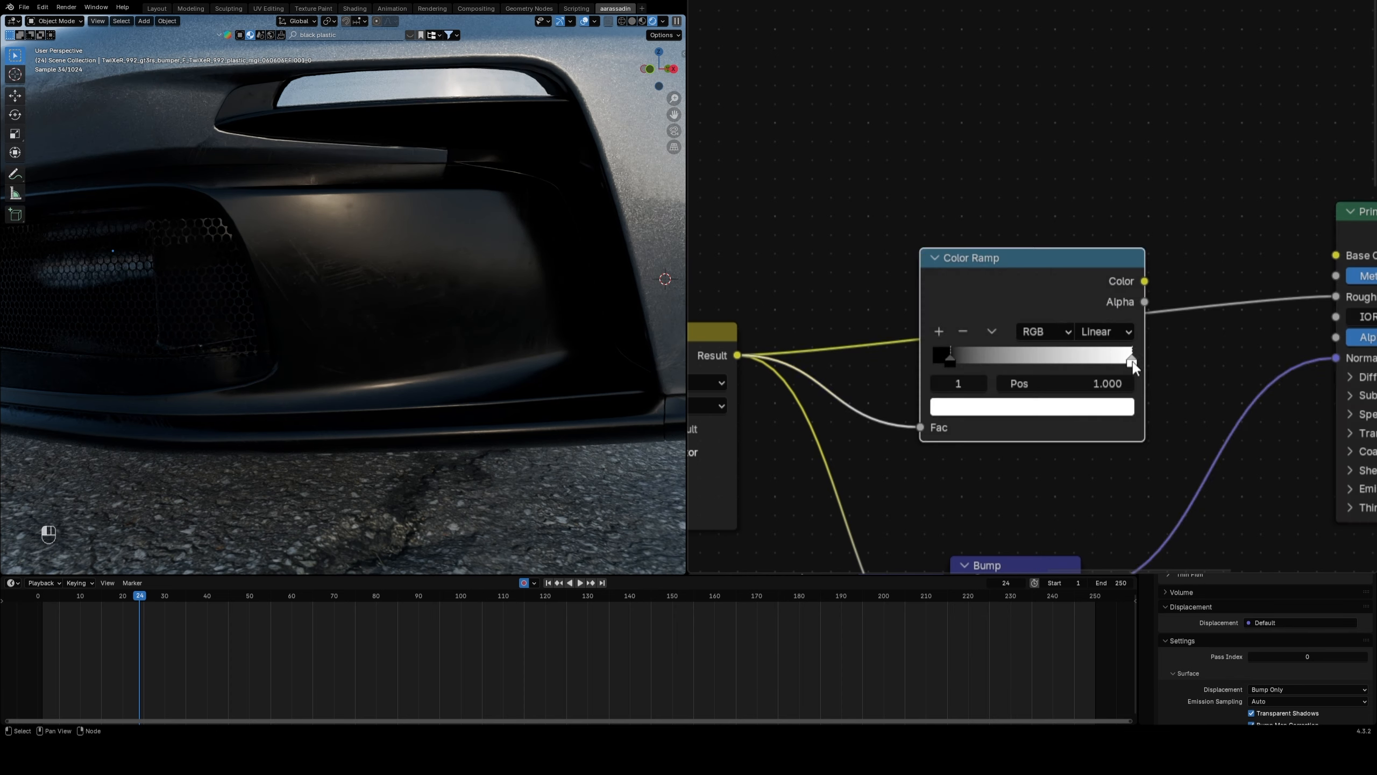
click(1104, 410)
drag(1102, 157, 1101, 247)
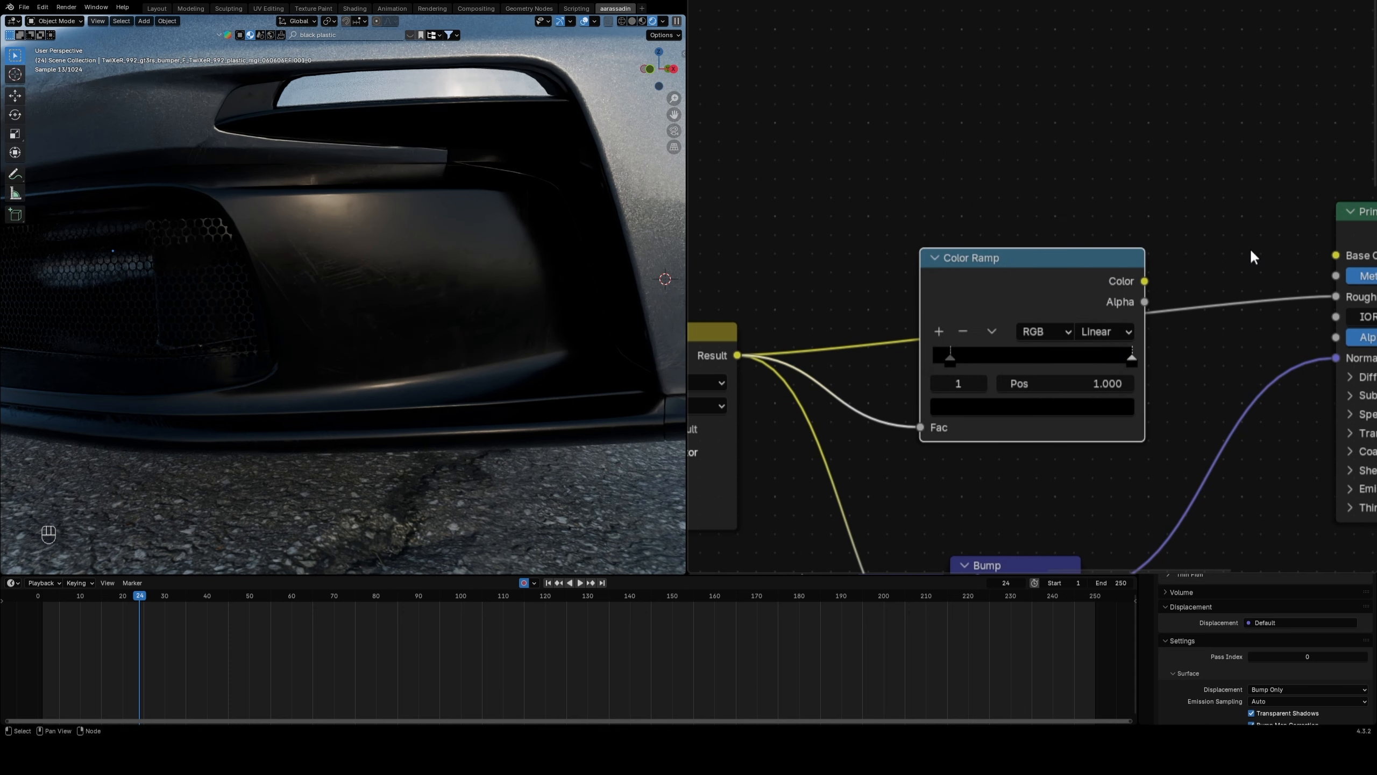
Step: Connect the Color Ramp to the Principled BSDF's Roughness and set the ramp's end stop at position 1.000 to white
middle_drag(1251, 247, 1164, 243)
drag(1057, 280, 1238, 293)
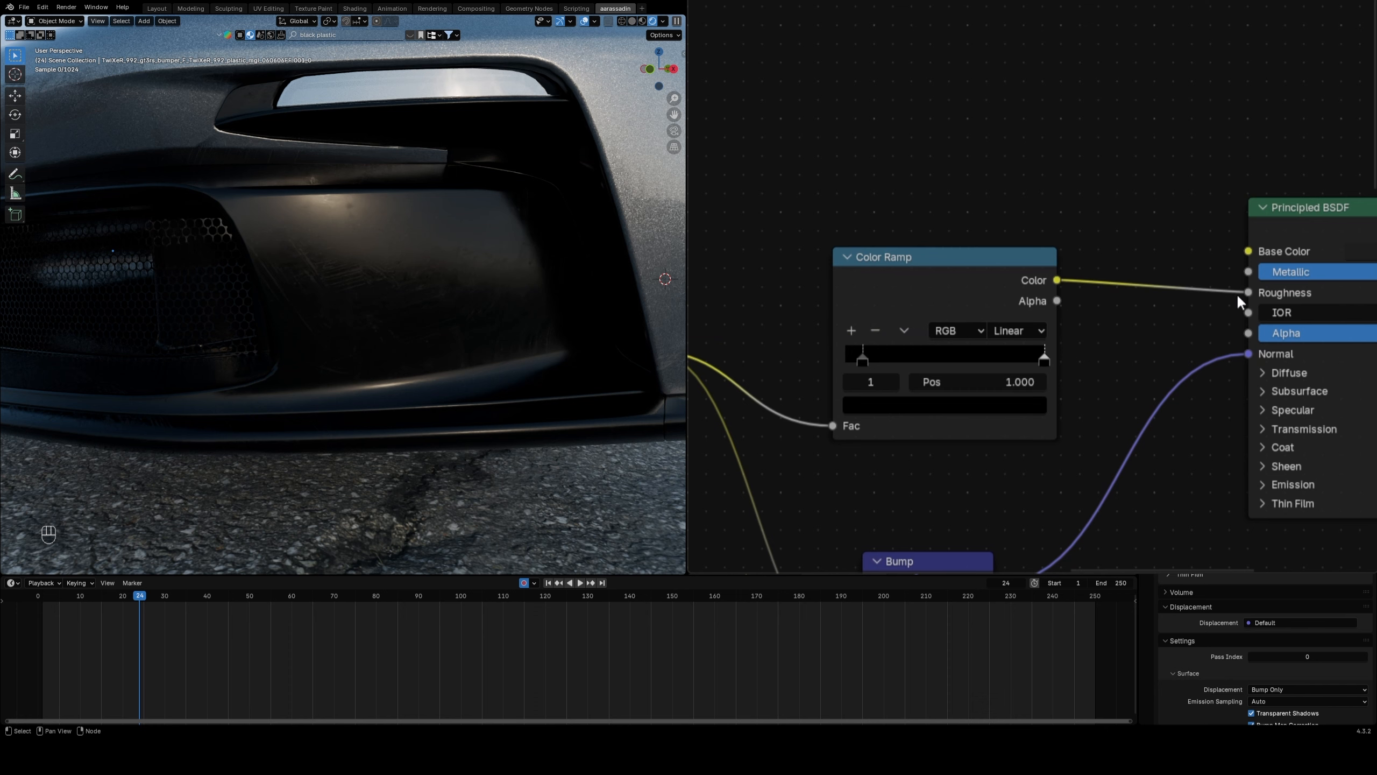
click(1022, 408)
drag(1017, 244, 1013, 101)
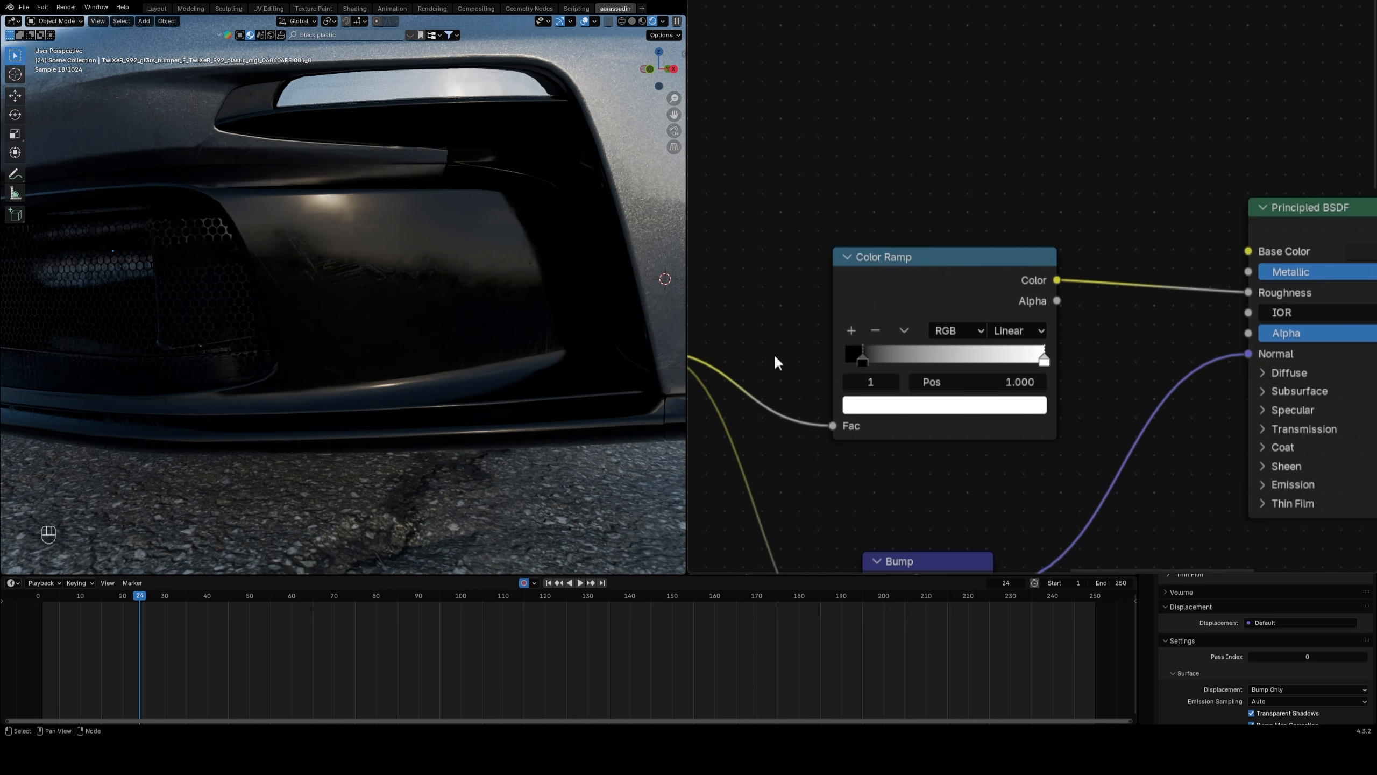
Step: Lighten the Color Ramp's black stop to dark gray #3B3B3B, with a value of 0.044
click(863, 360)
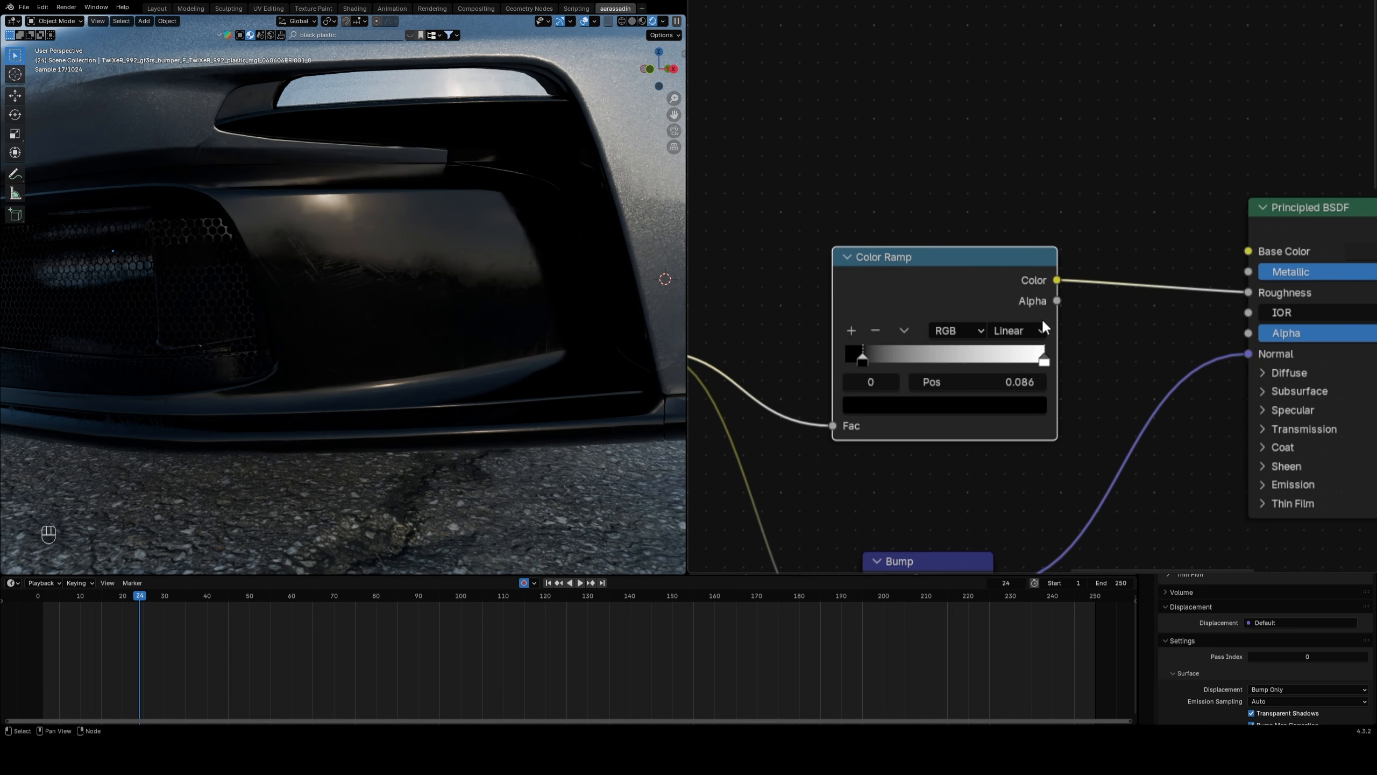
click(928, 407)
drag(1014, 237, 1013, 191)
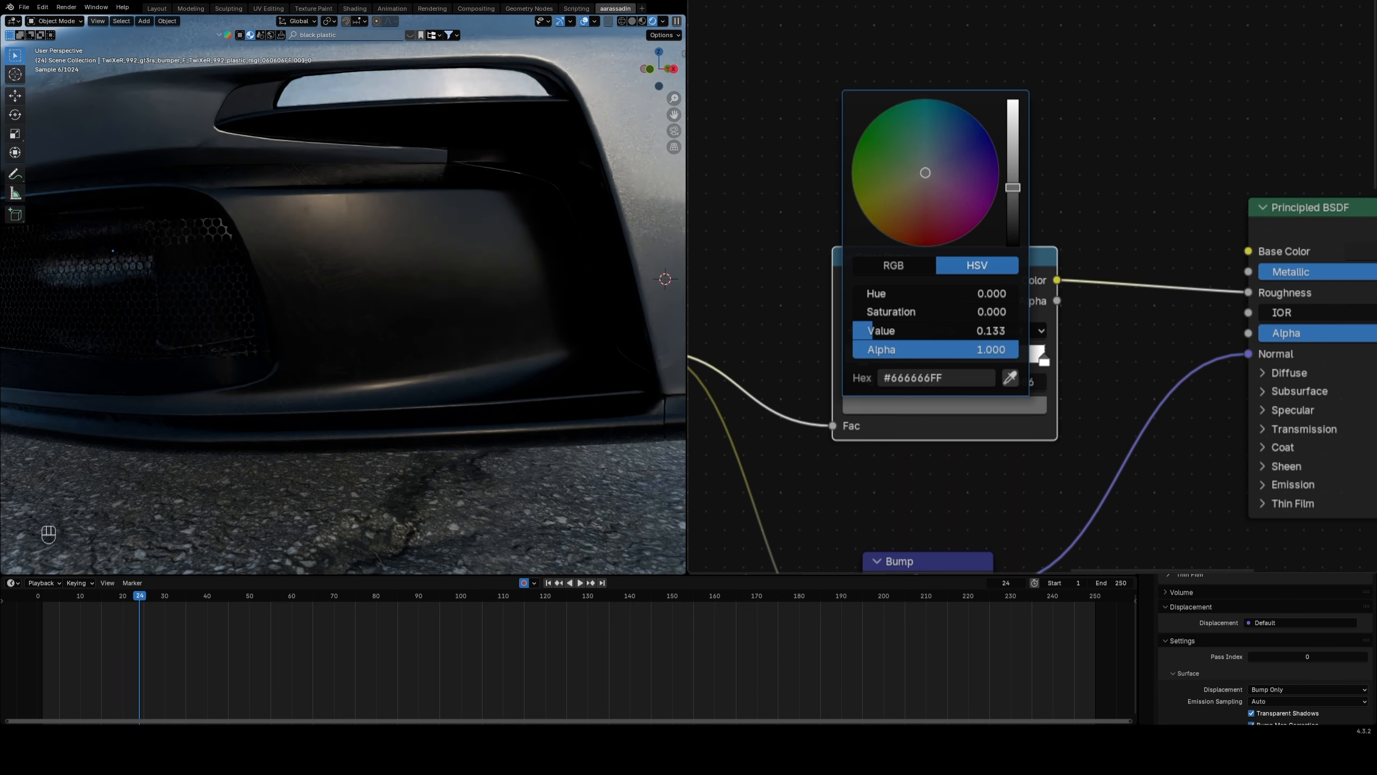
drag(1013, 189, 1013, 212)
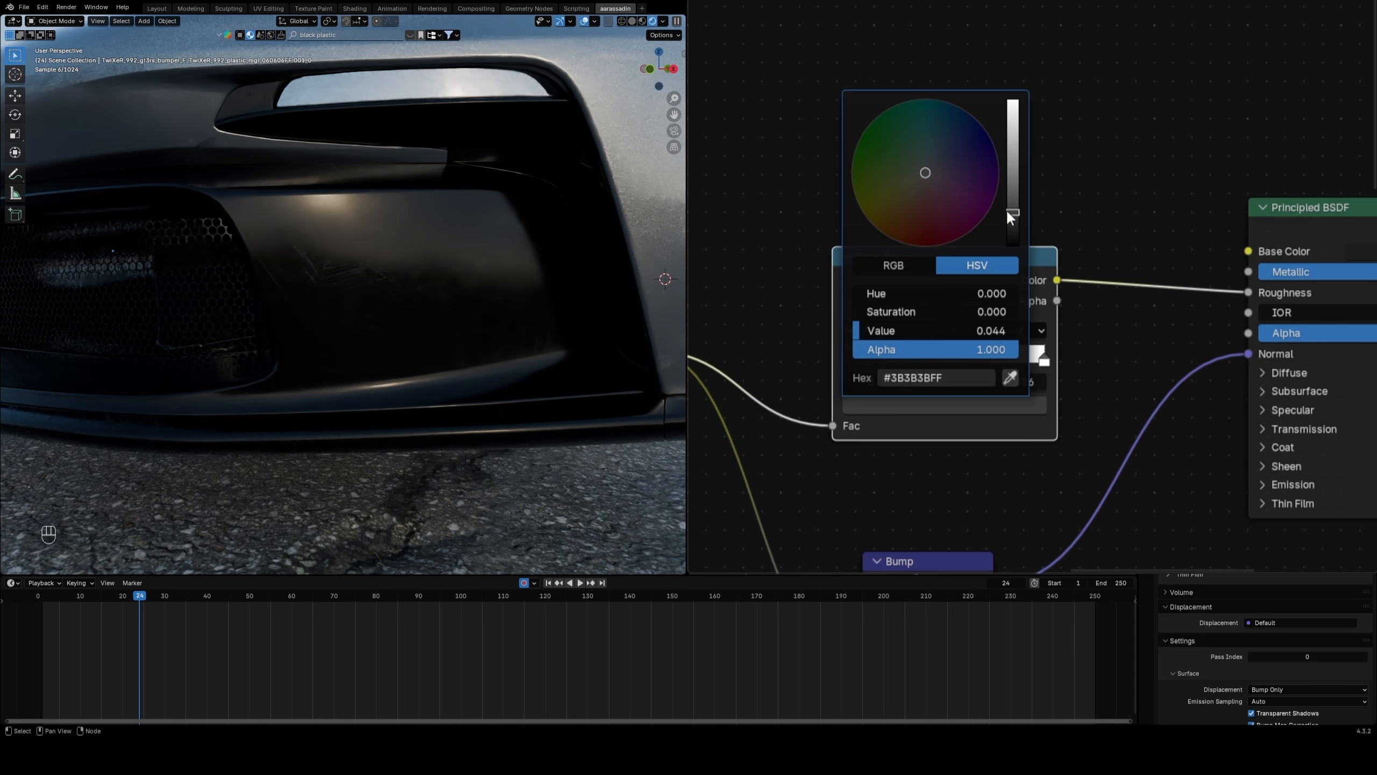
scroll(525, 327, down, 6)
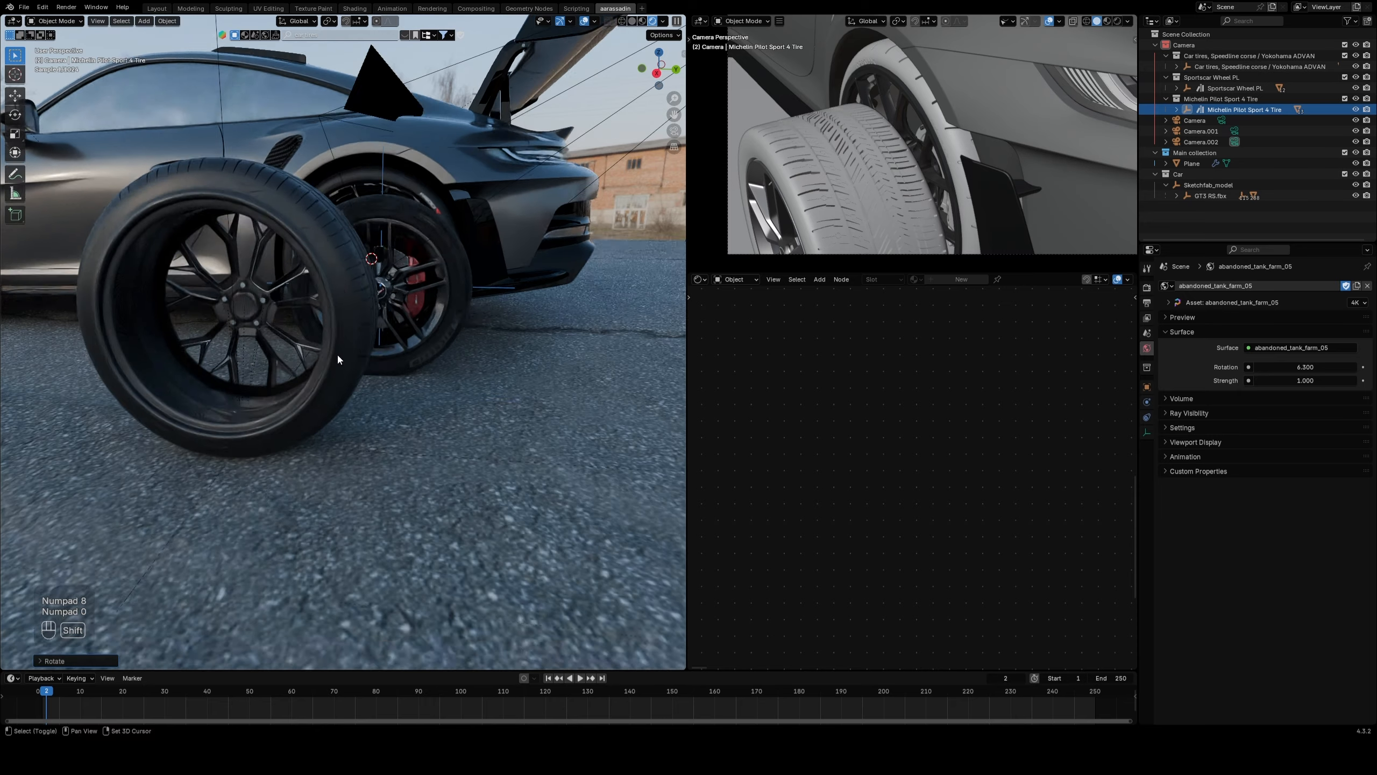
Step: Reposition the Michelin Pilot Sport 4 tire near the car's rear wheel
middle_drag(337, 353, 387, 477)
key(g)
click(513, 491)
Step: Show the transform values and dimensions of the Michelin tire in a right orthographic view
key(KP_3)
click(486, 374)
scroll(487, 378, up, 6)
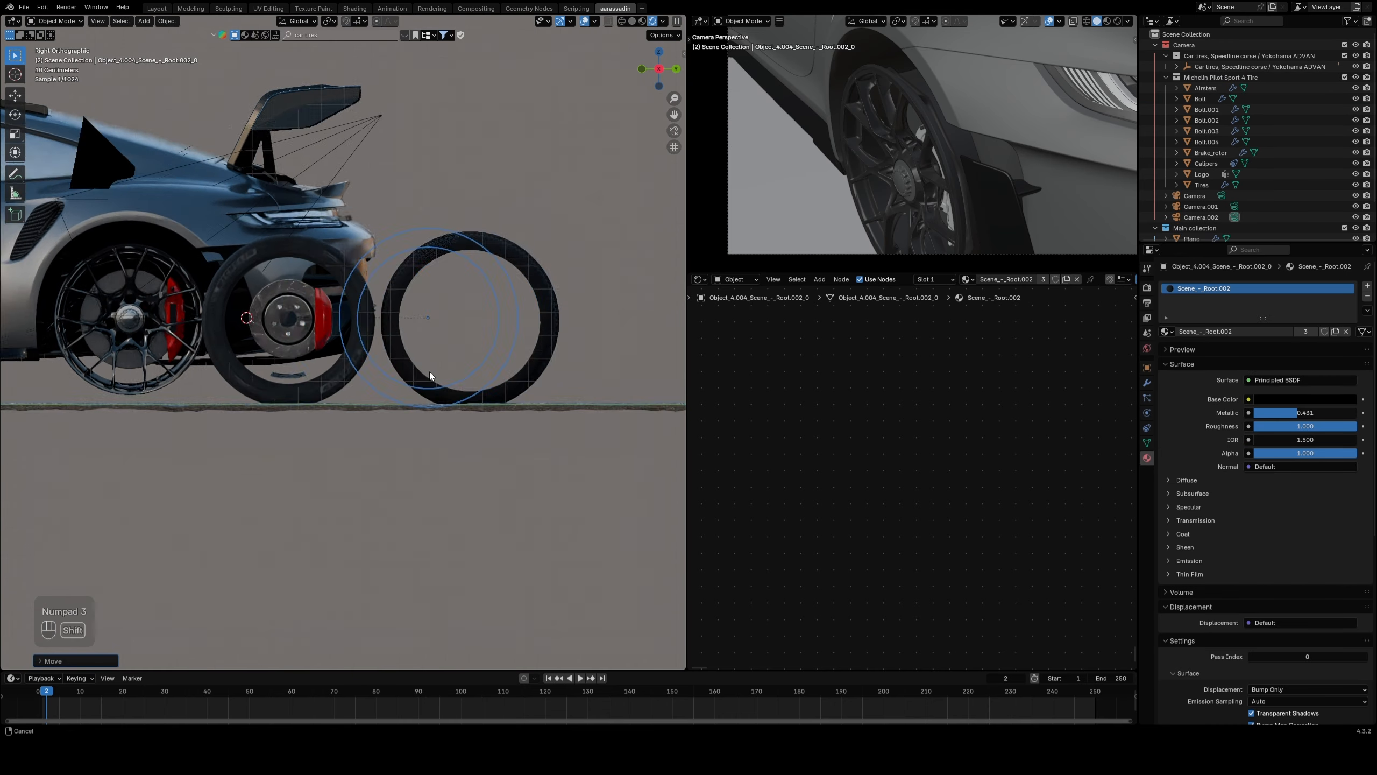
key(n)
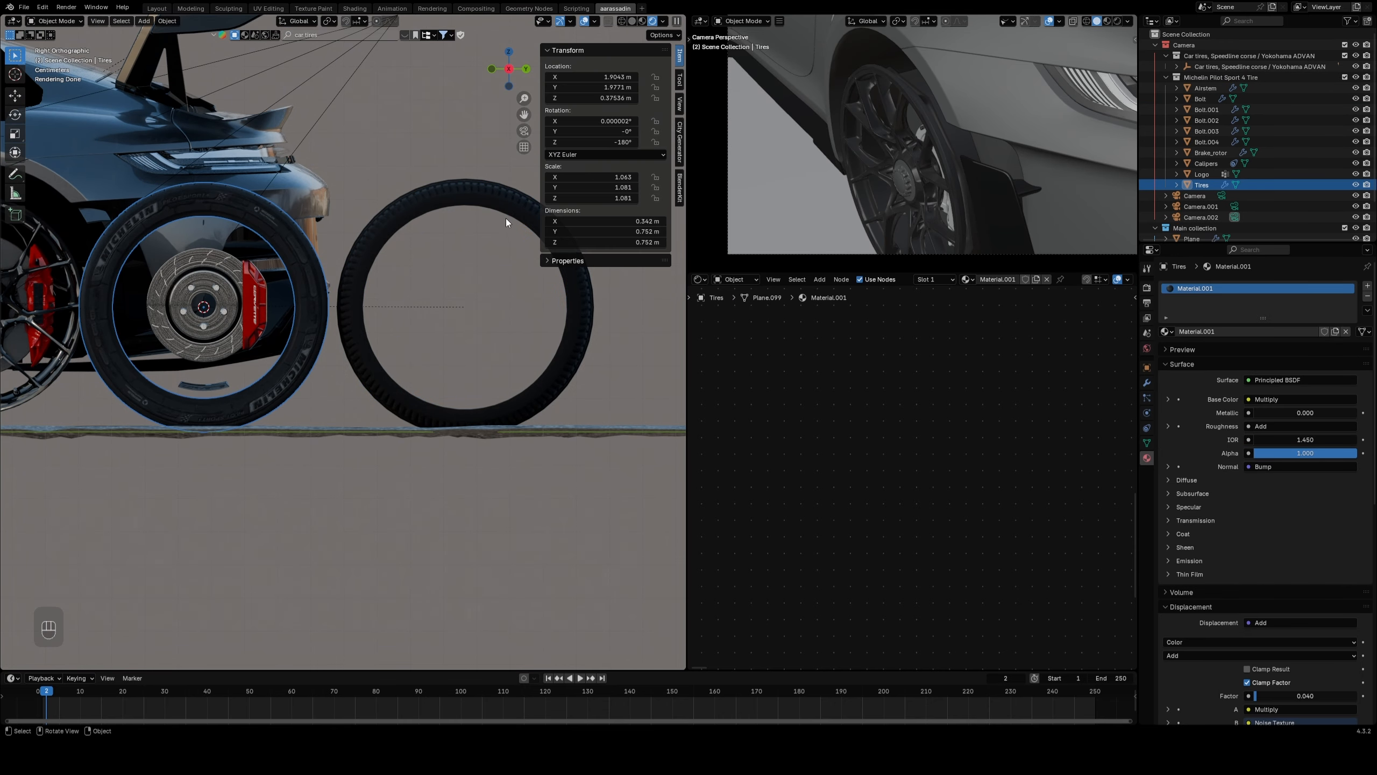
Step: Set the Michelin tire's Y dimension to 0.775661 m
click(295, 229)
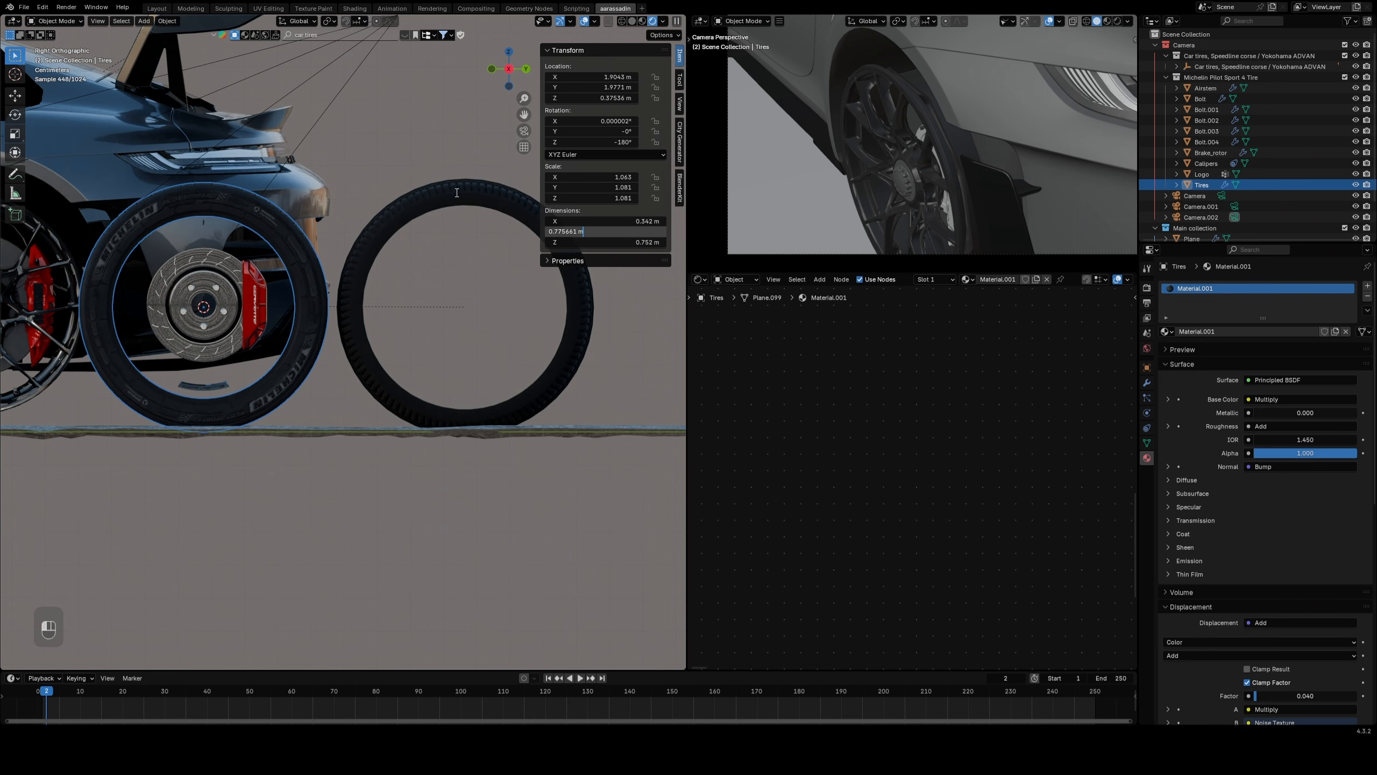
key(Return)
key(Return)
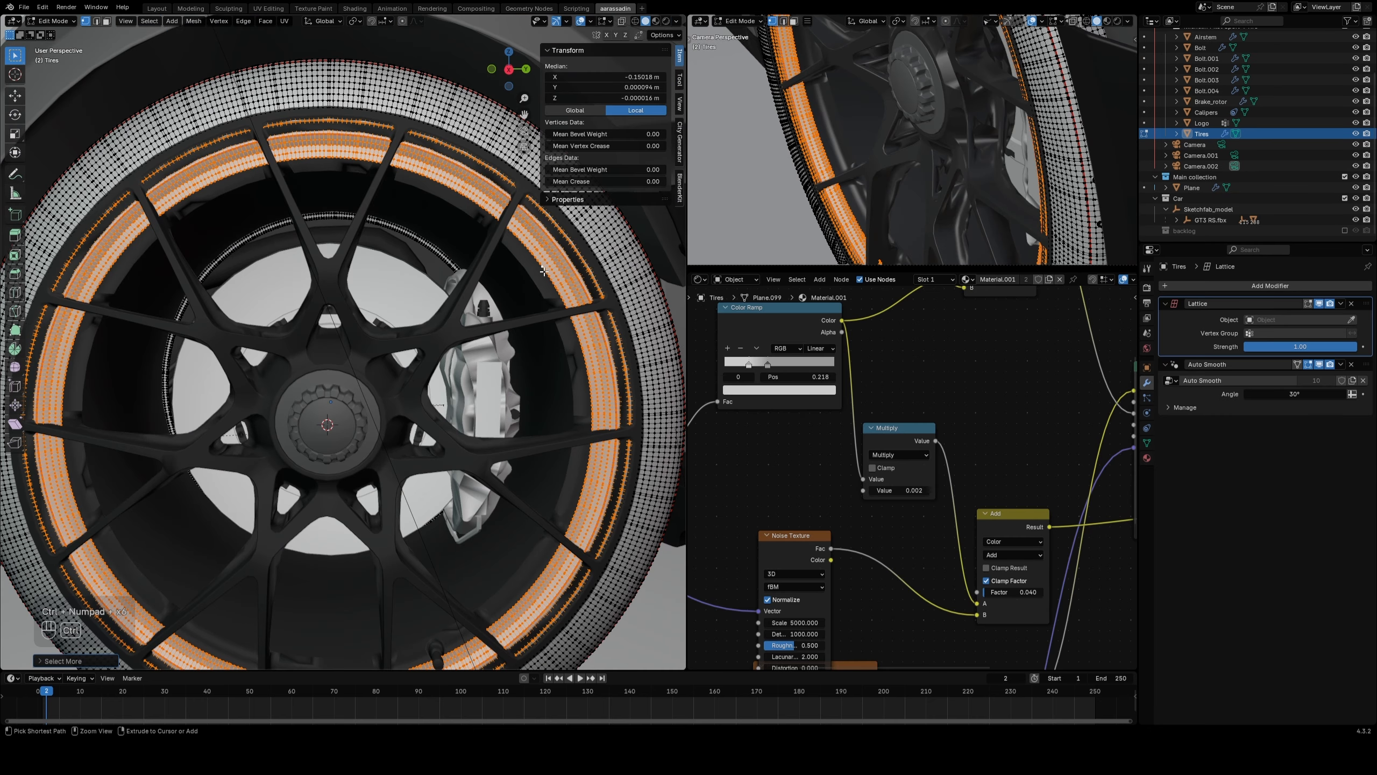
Step: Expand the vertex selection on the tire's sidewall rings around the rim and shrink it back by one level
key(ctrl+KP_Add)
key(ctrl+KP_Add)
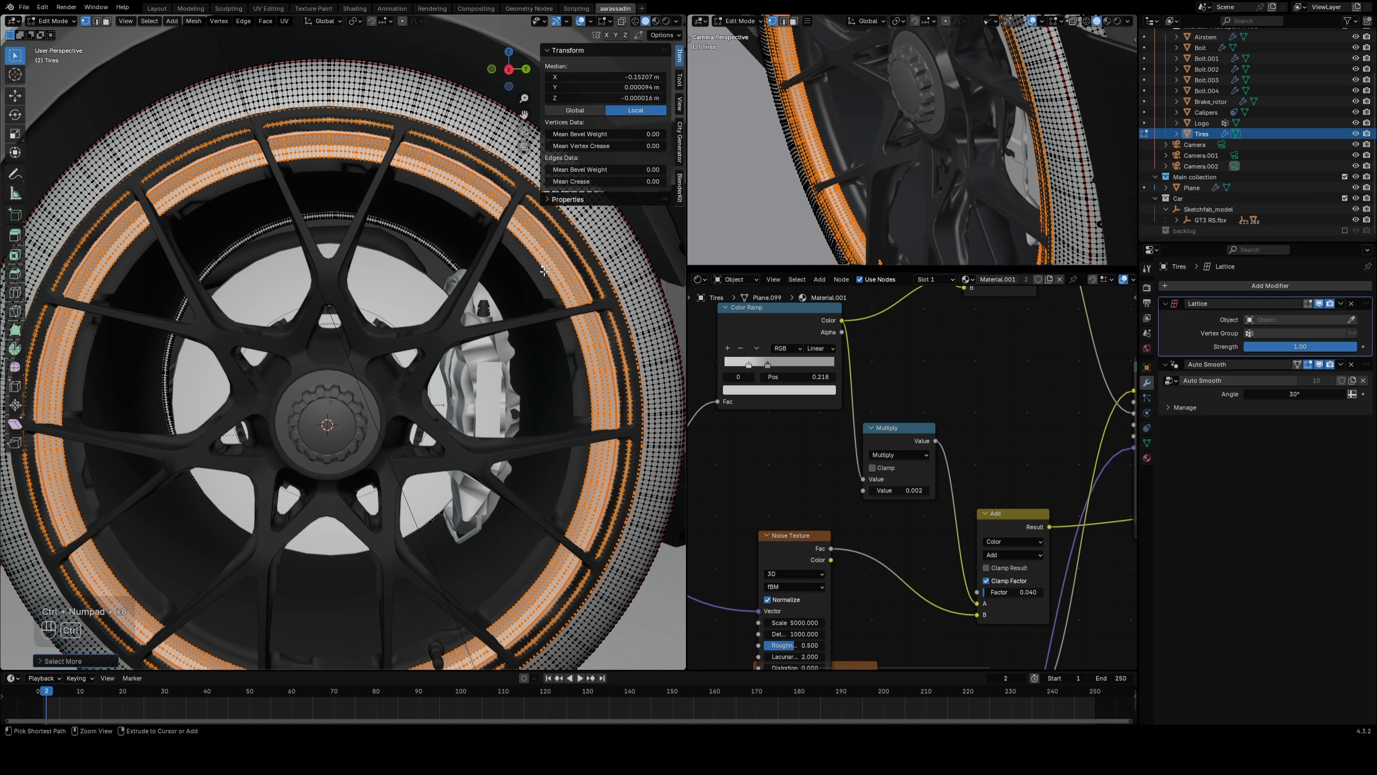
key(ctrl+KP_Subtract)
right_click(545, 271)
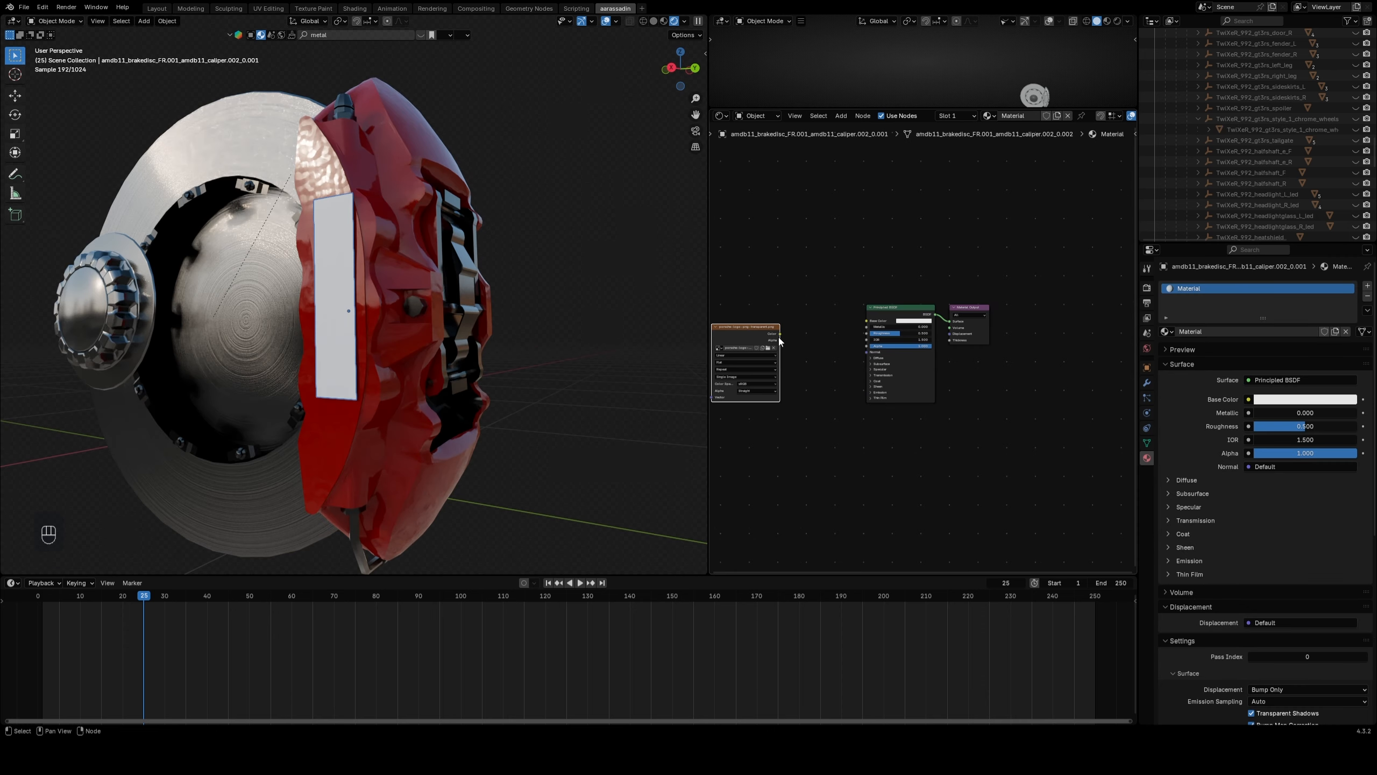
Step: Connect the Porsche logo image to the Principled BSDF's Base Color and project the caliper plate's UVs from the right view
drag(780, 333, 867, 321)
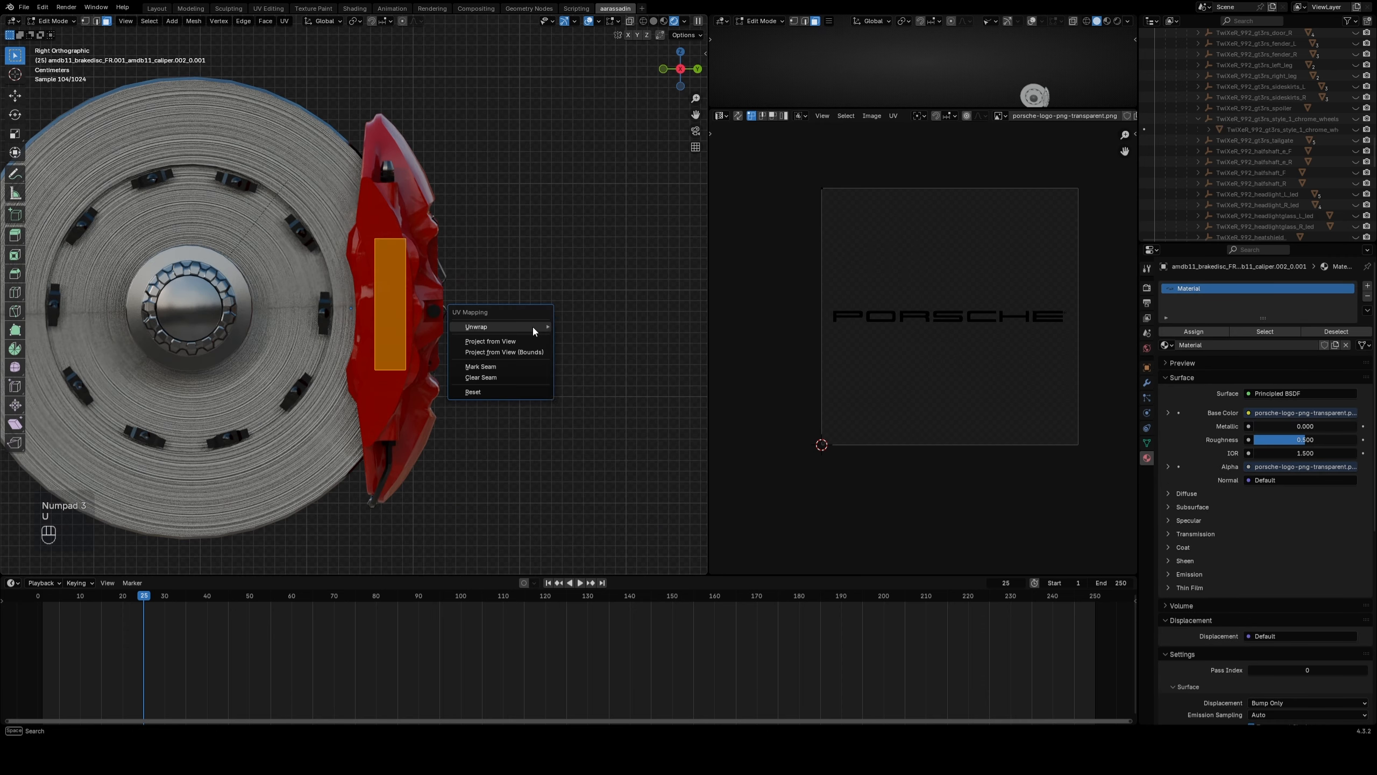
mouse_move(531, 325)
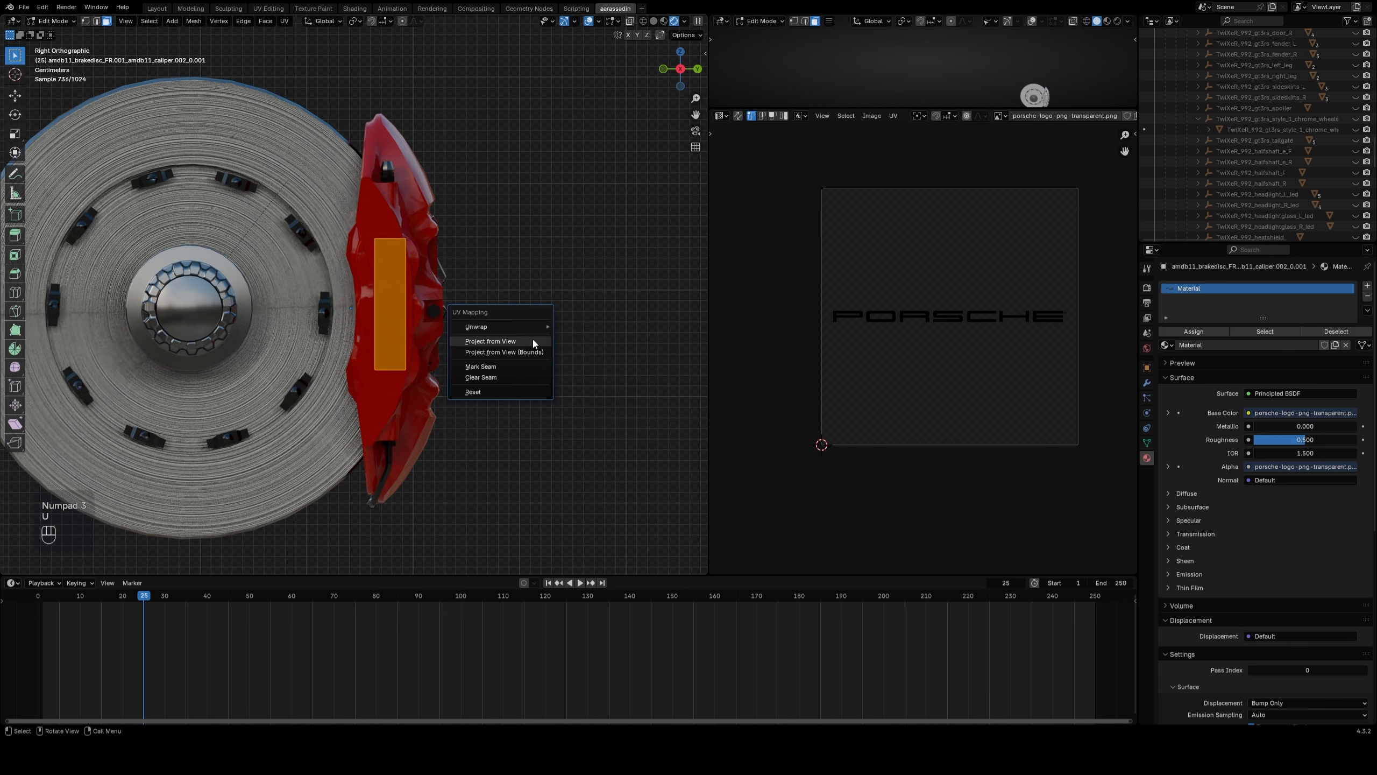
click(532, 340)
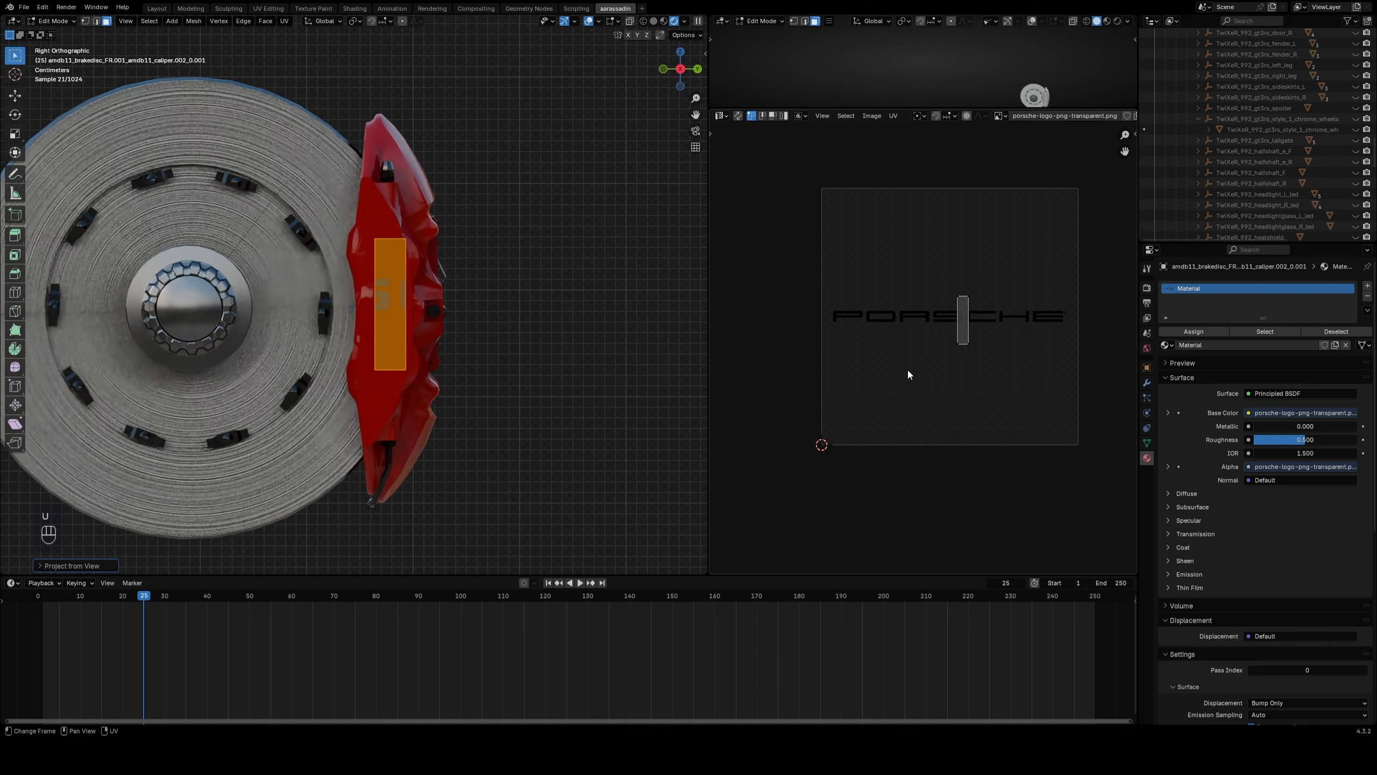
Step: Rotate the caliper plate's UV island by 90 degrees and scale it up to span the PORSCHE lettering
key(a)
key(r)
key(r)
key(KP_9)
key(KP_0)
click(1035, 385)
key(s)
click(1027, 466)
Step: Shift the caliper plate's UV island along X and Y to center it on the PORSCHE lettering
key(g)
key(x)
click(1057, 396)
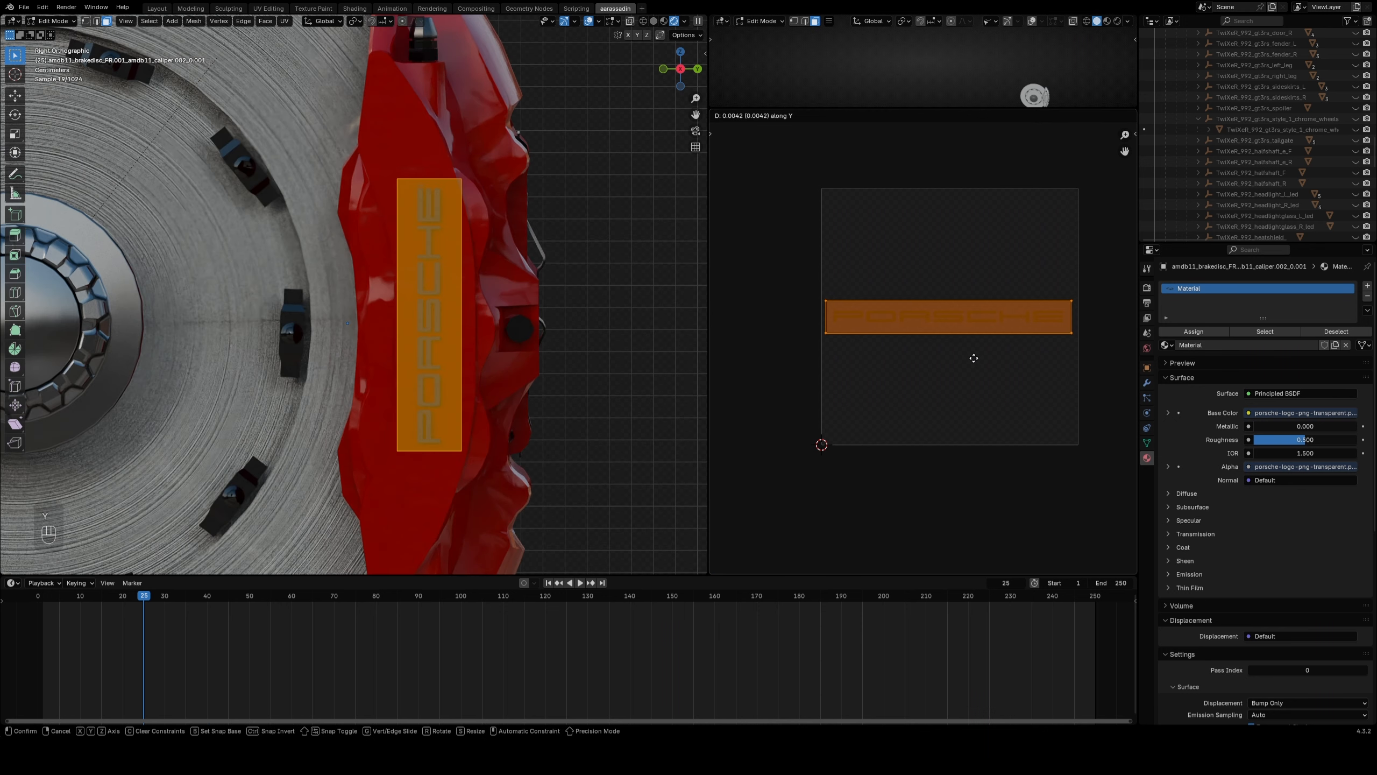
click(974, 358)
key(g)
key(x)
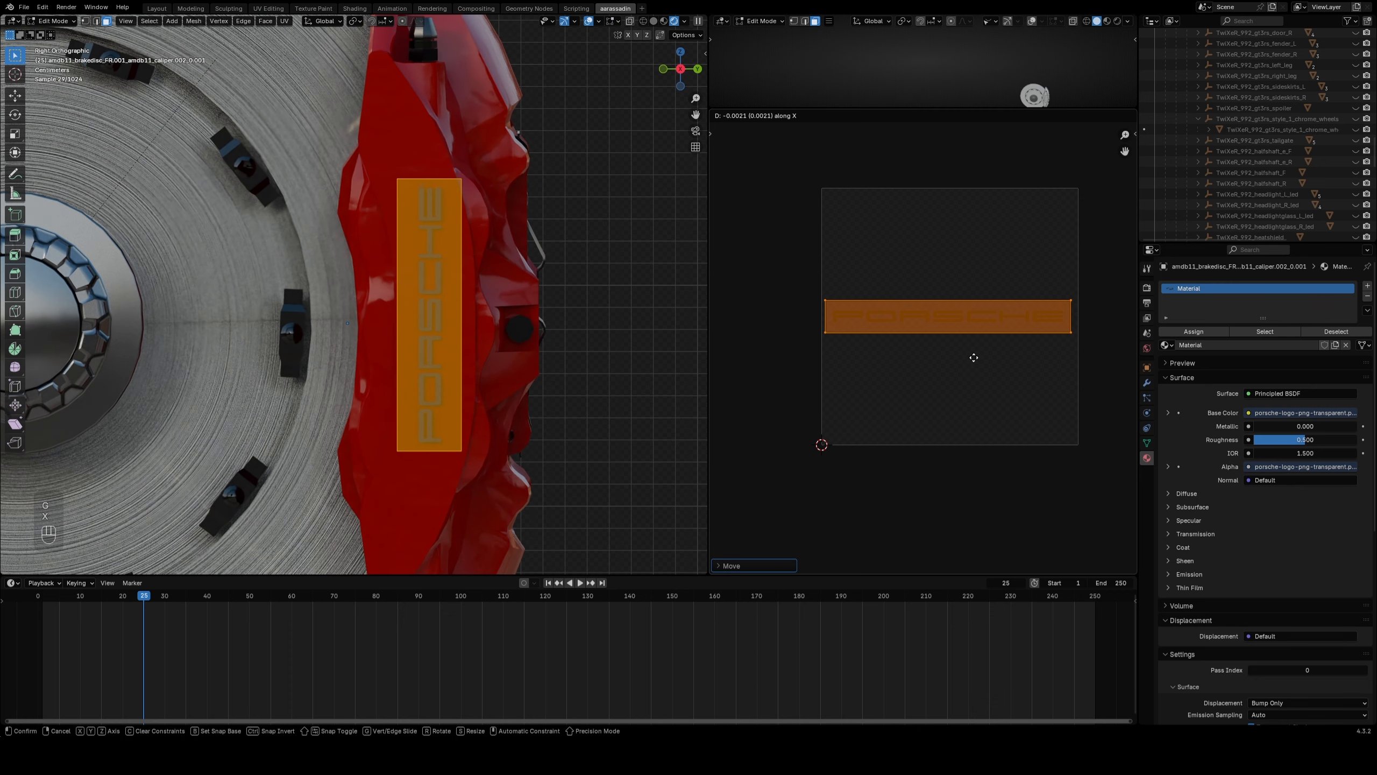
click(974, 358)
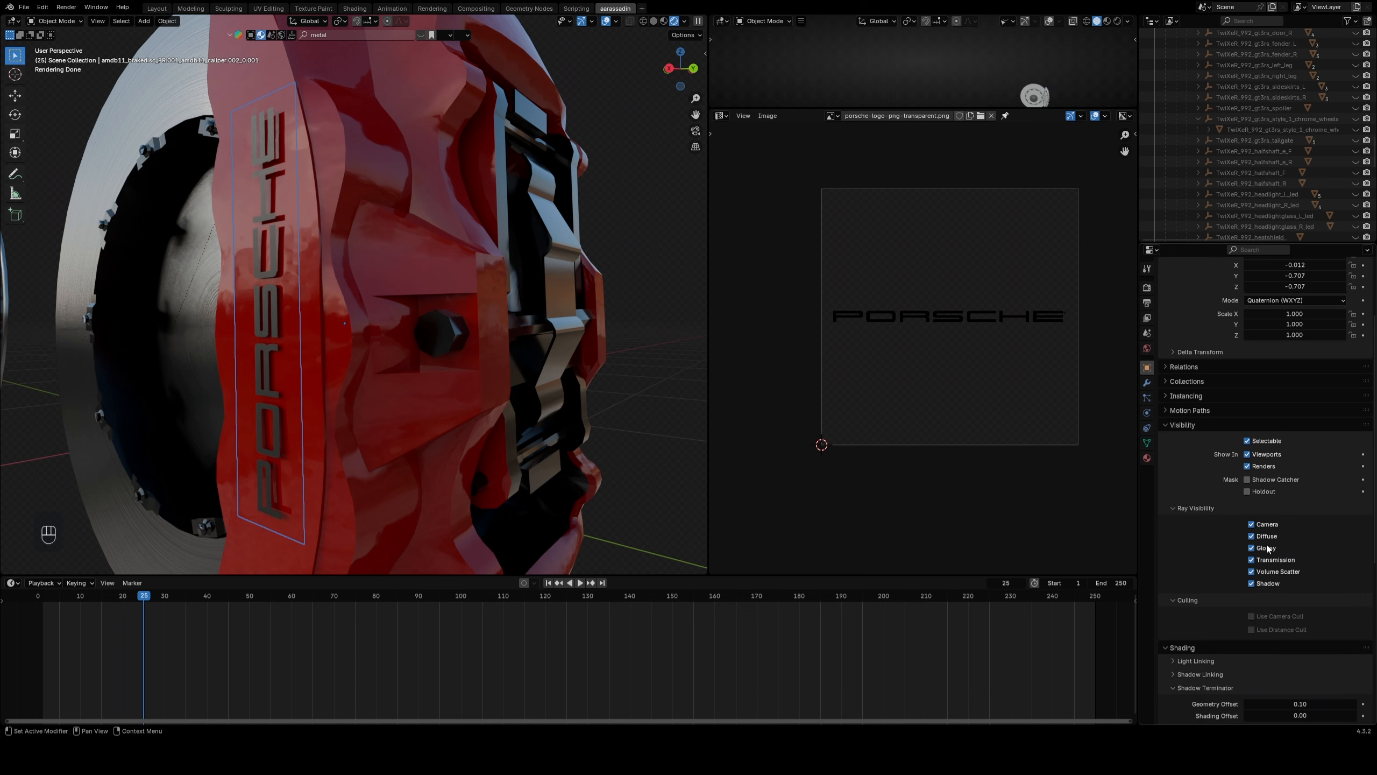
Step: Disable Shadow and Glossy ray visibility for the caliper's PORSCHE logo plate
click(1267, 584)
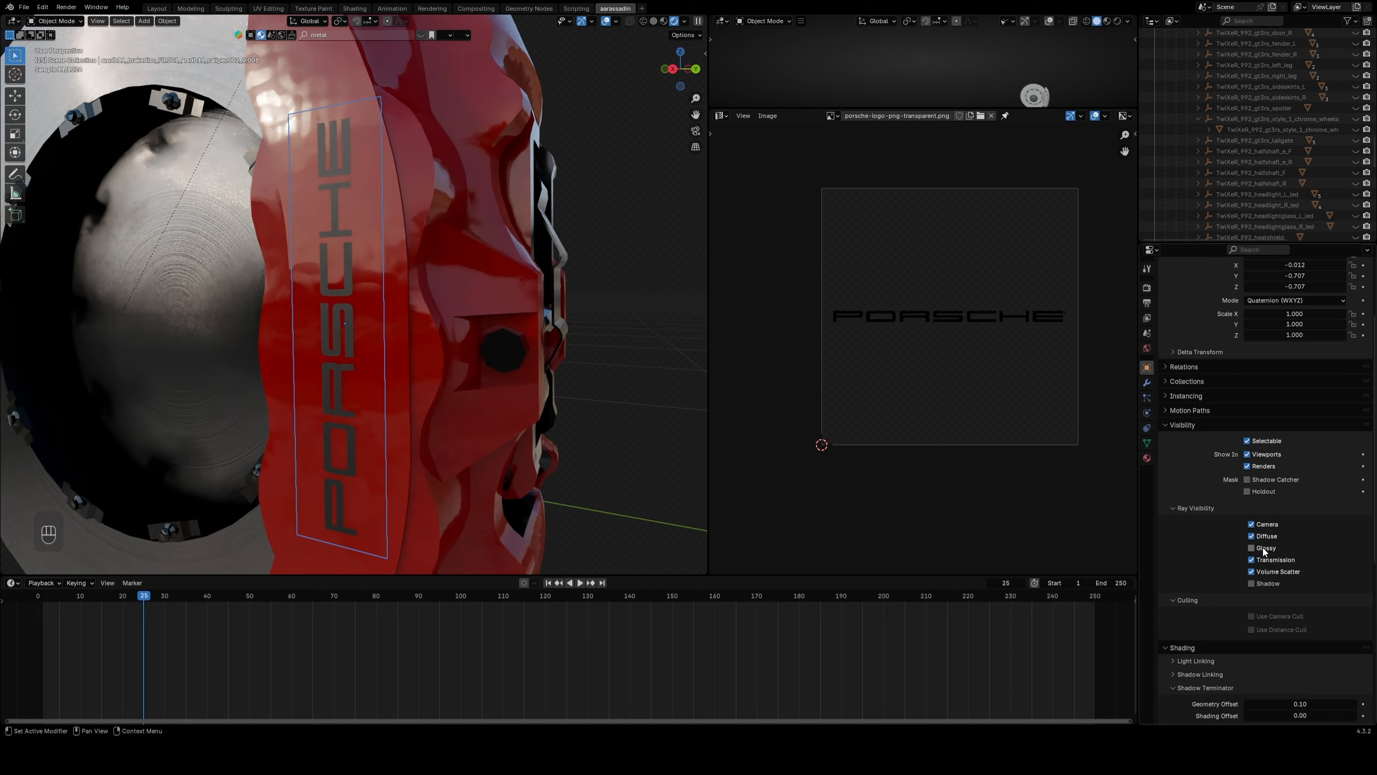
scroll(417, 306, down, 6)
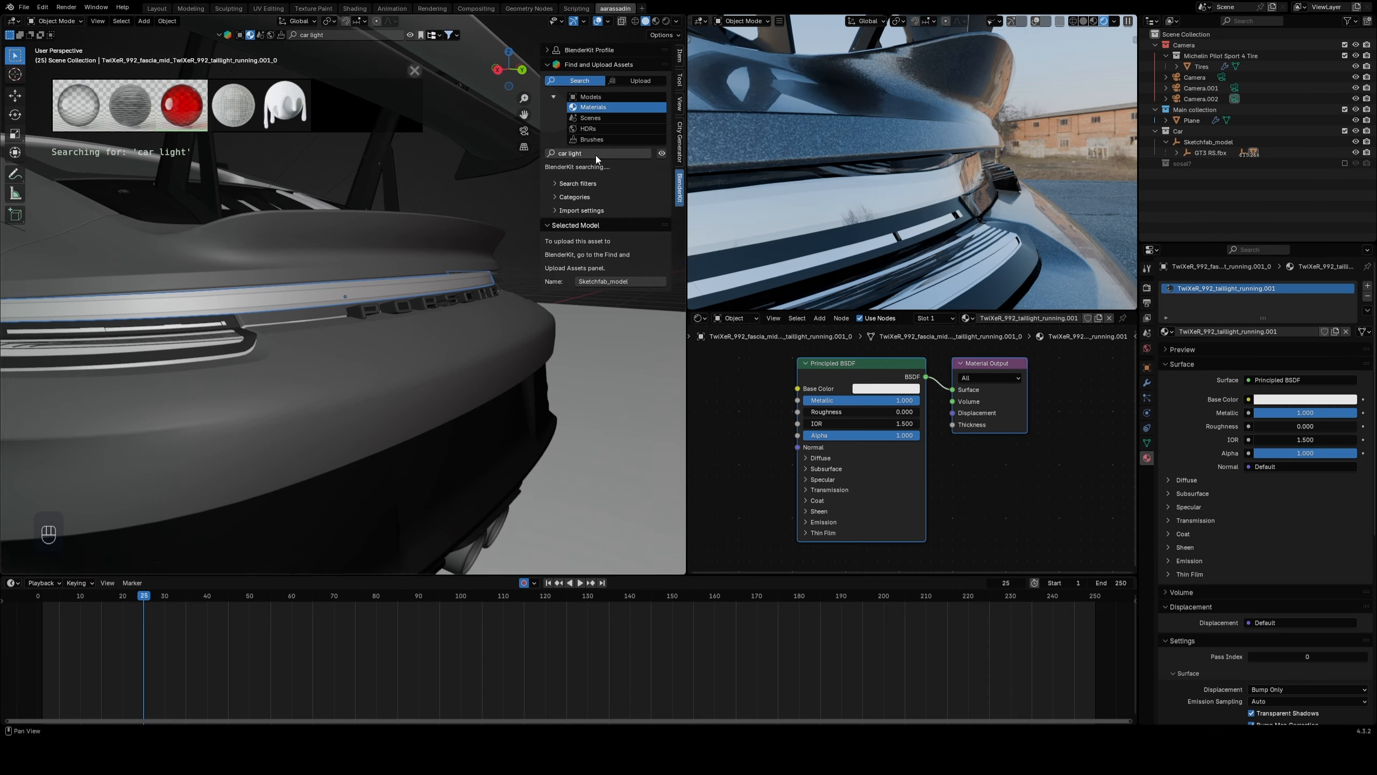
Step: Apply the Automotive led lights material from the car light search to the rear light bar and set its Light Color to red
scroll(218, 111, down, 5)
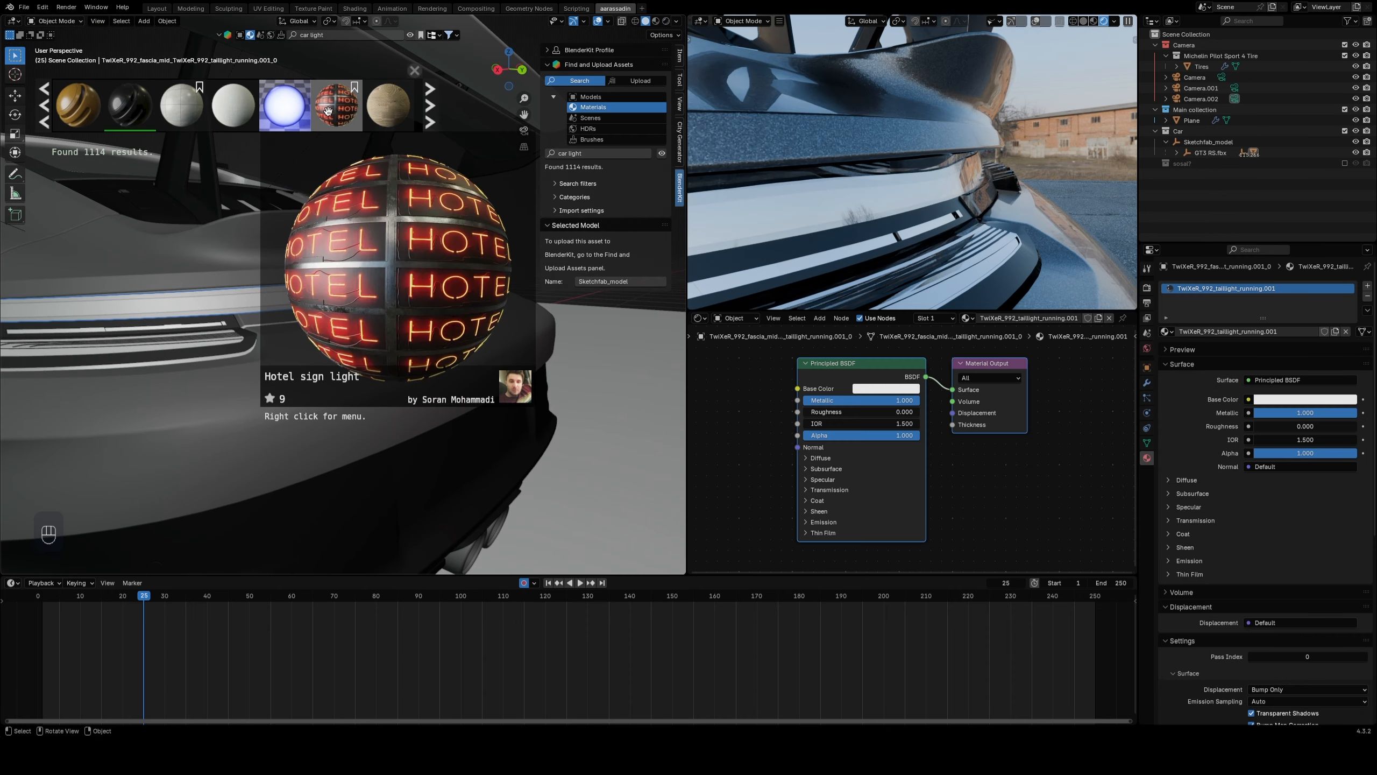
drag(285, 105, 368, 282)
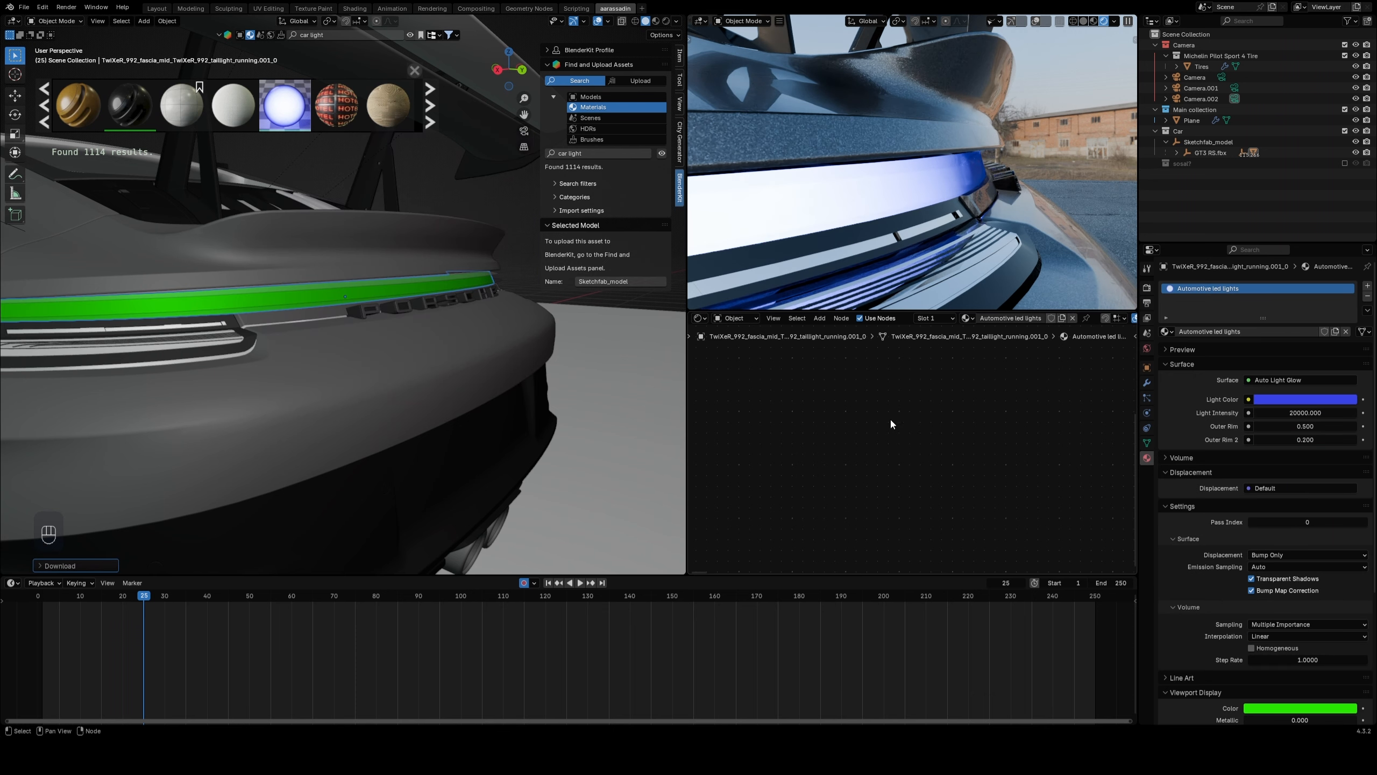
click(773, 318)
click(798, 392)
scroll(900, 414, up, 4)
click(833, 443)
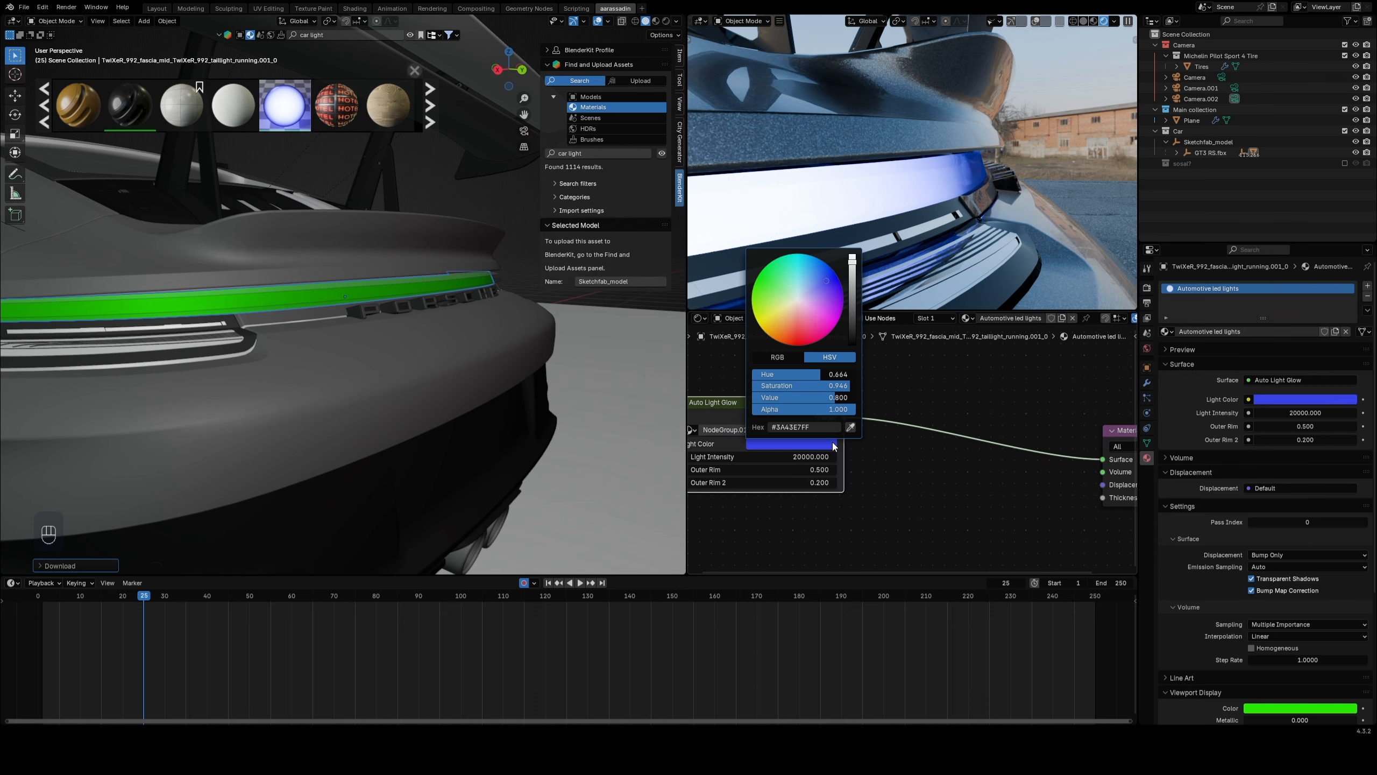
drag(806, 304, 799, 340)
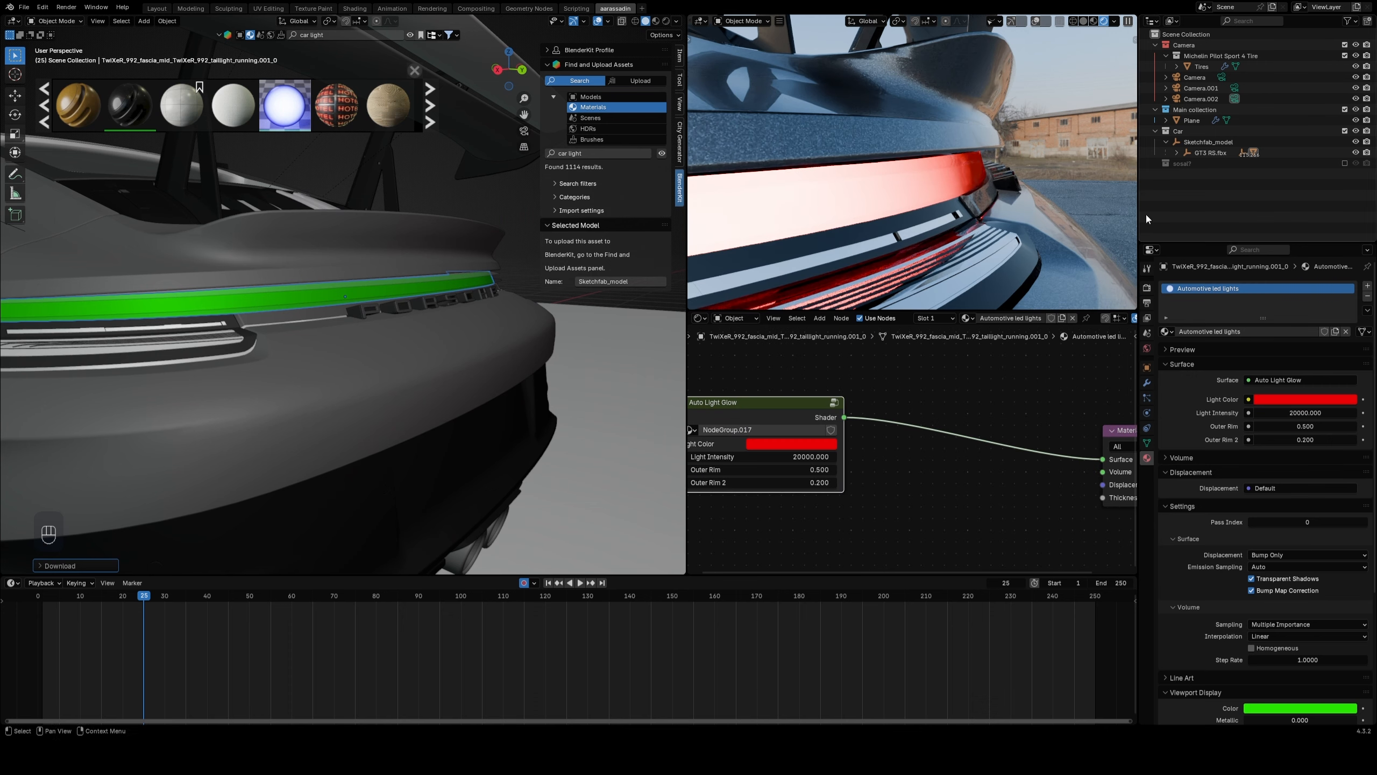
Step: Adjust the Auto Light Glow node's settings in the rear light bar's material
scroll(968, 196, down, 5)
middle_drag(900, 200, 975, 215)
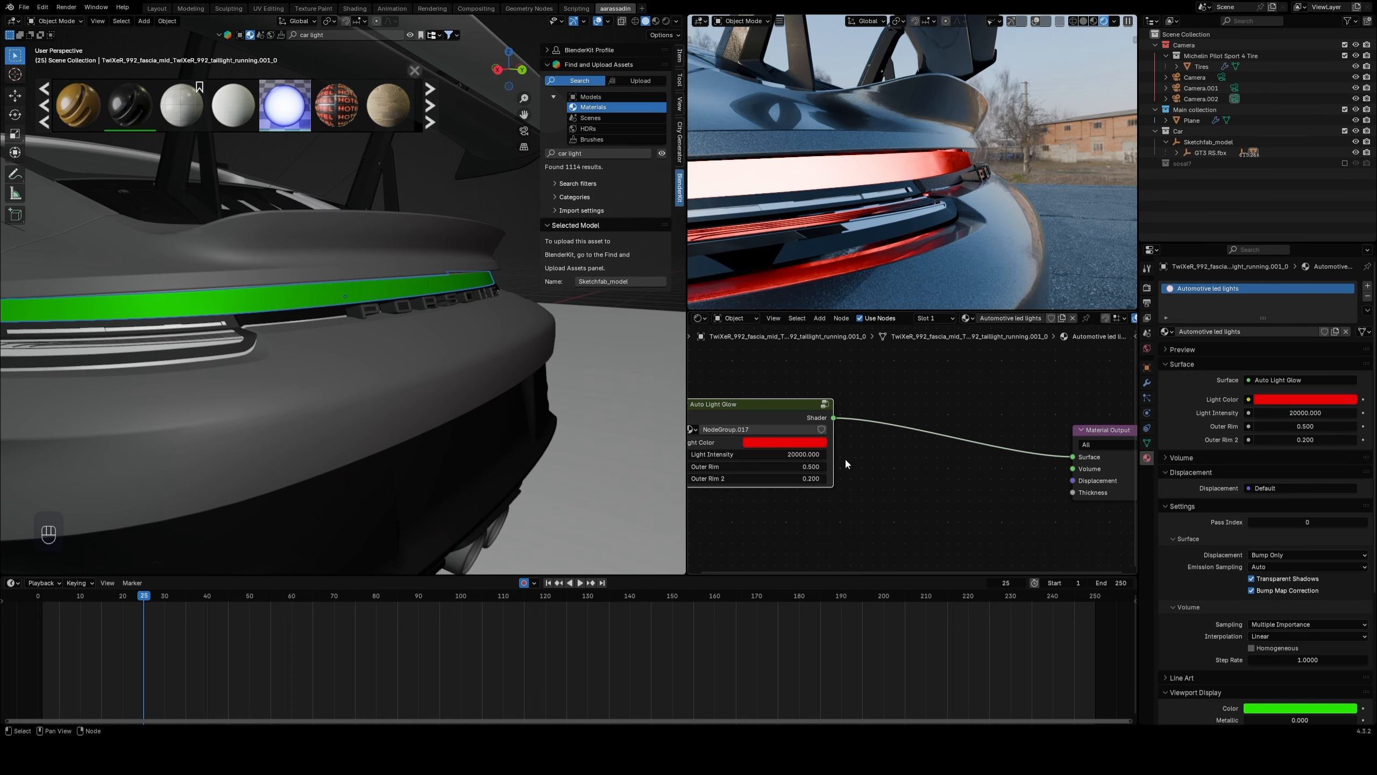
middle_drag(845, 458, 923, 463)
scroll(923, 463, up, 1)
middle_drag(936, 241, 916, 260)
drag(825, 480, 770, 480)
Step: Scale the area light along Z and move it along X to sit at the rear light bar
key(z)
click(395, 332)
key(s)
key(z)
click(527, 454)
middle_drag(527, 454, 553, 419)
key(g)
key(x)
click(537, 421)
Step: Change the light color of the area light at the car's rear
click(1148, 412)
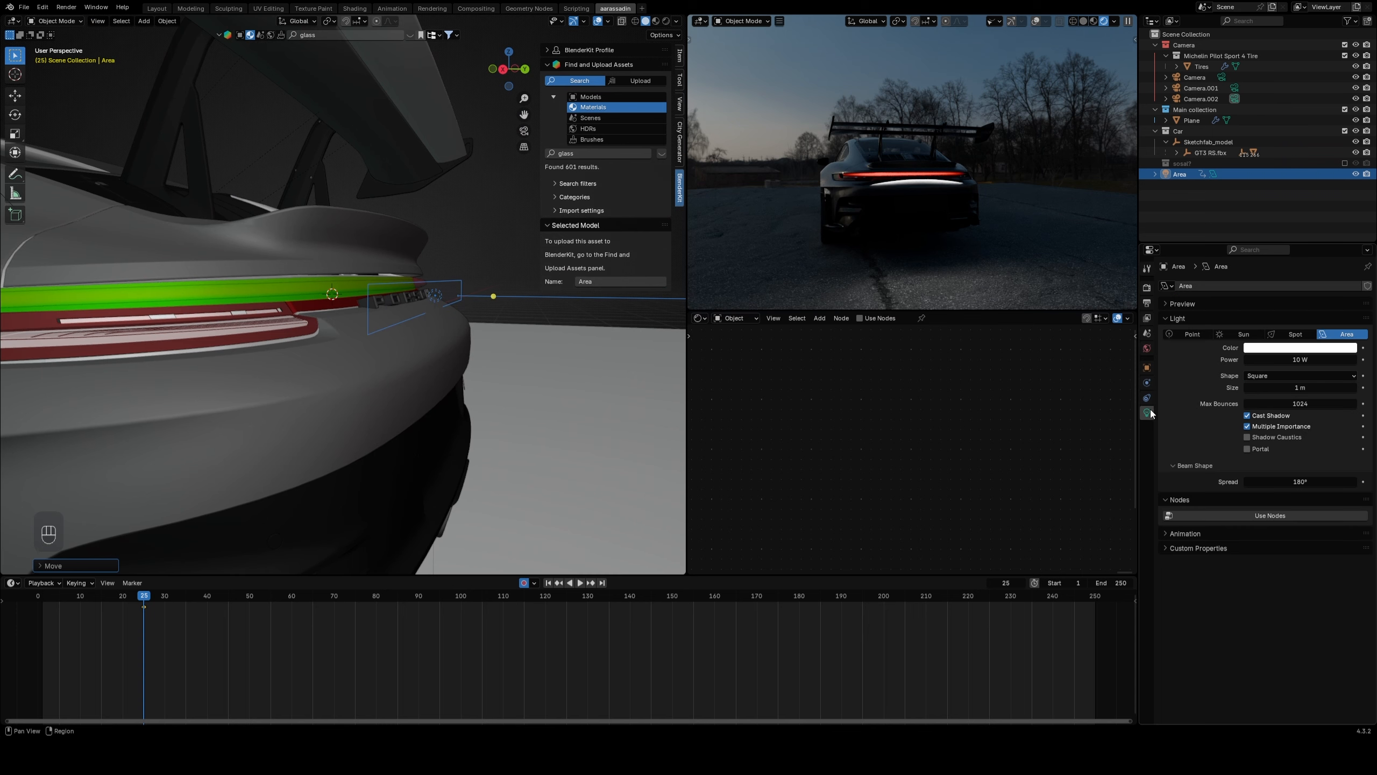
click(1310, 350)
drag(1302, 260, 1298, 264)
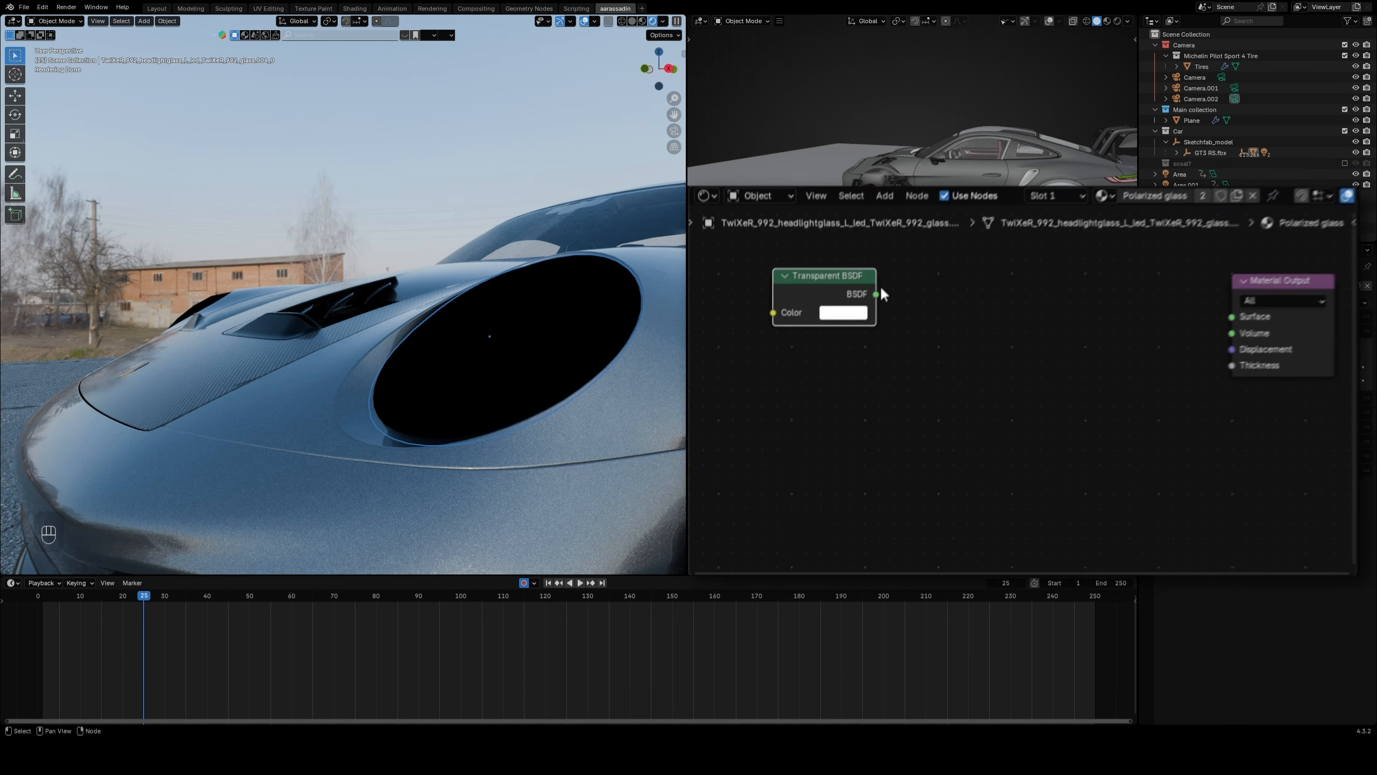
Step: Connect the Transparent BSDF to the Material Output's Surface in the Polarized glass material and add a Glossy BSDF below it
drag(882, 287, 1246, 310)
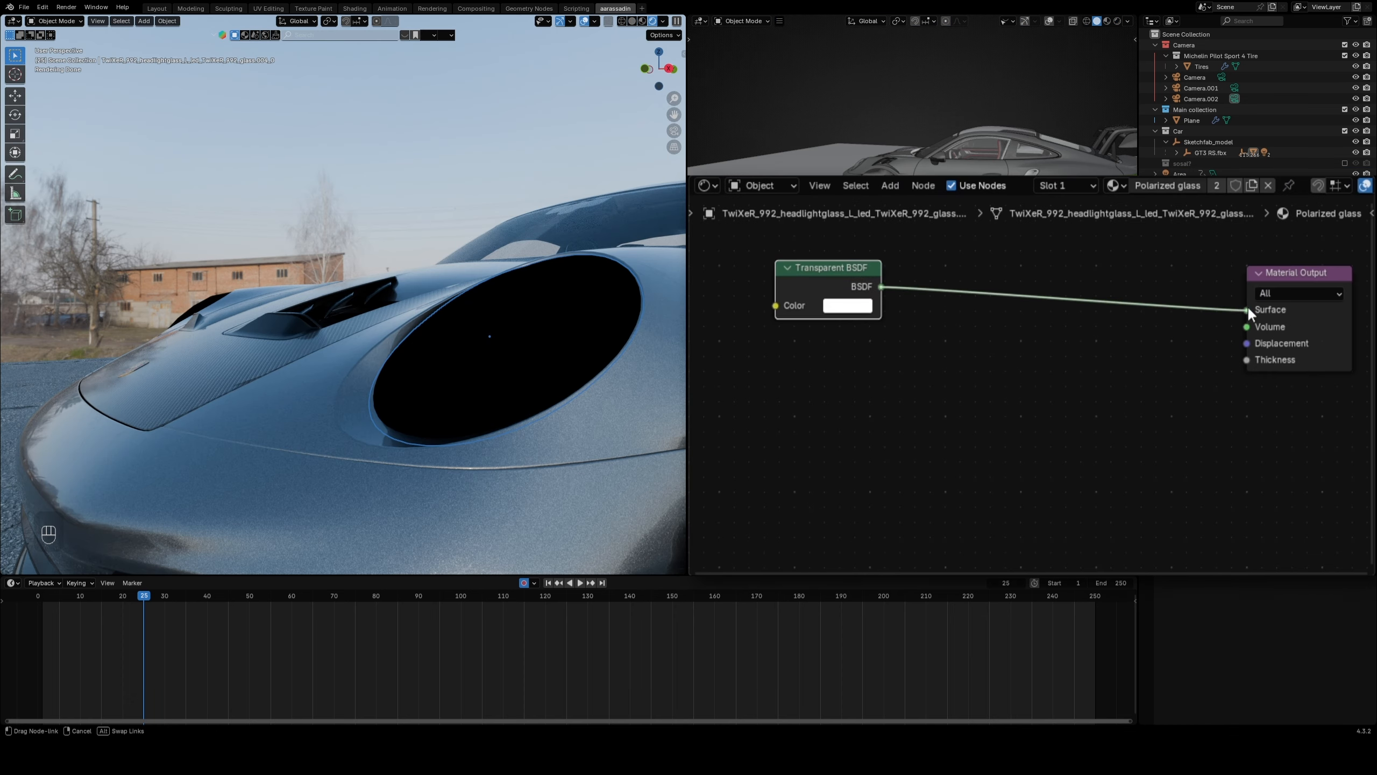
drag(824, 267, 860, 271)
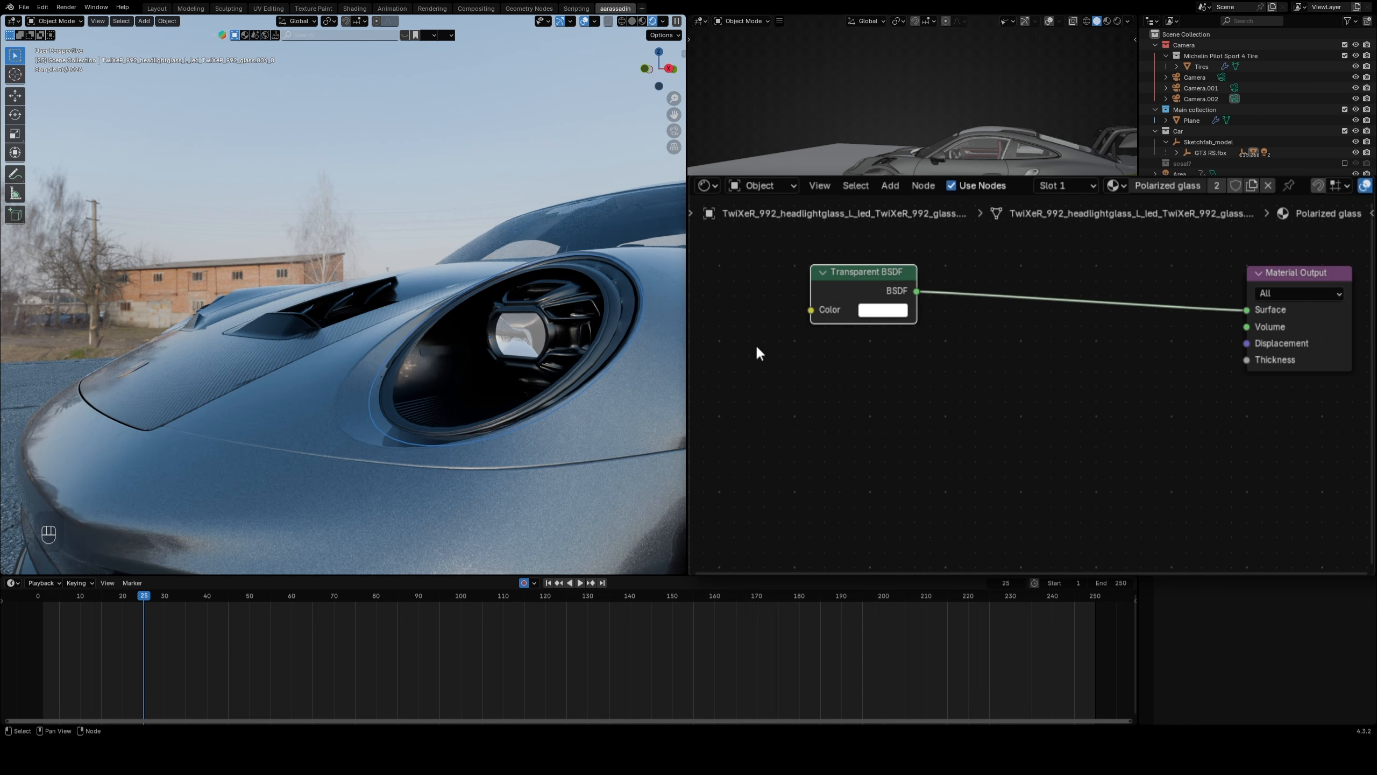
key(shift+a)
text(glo)
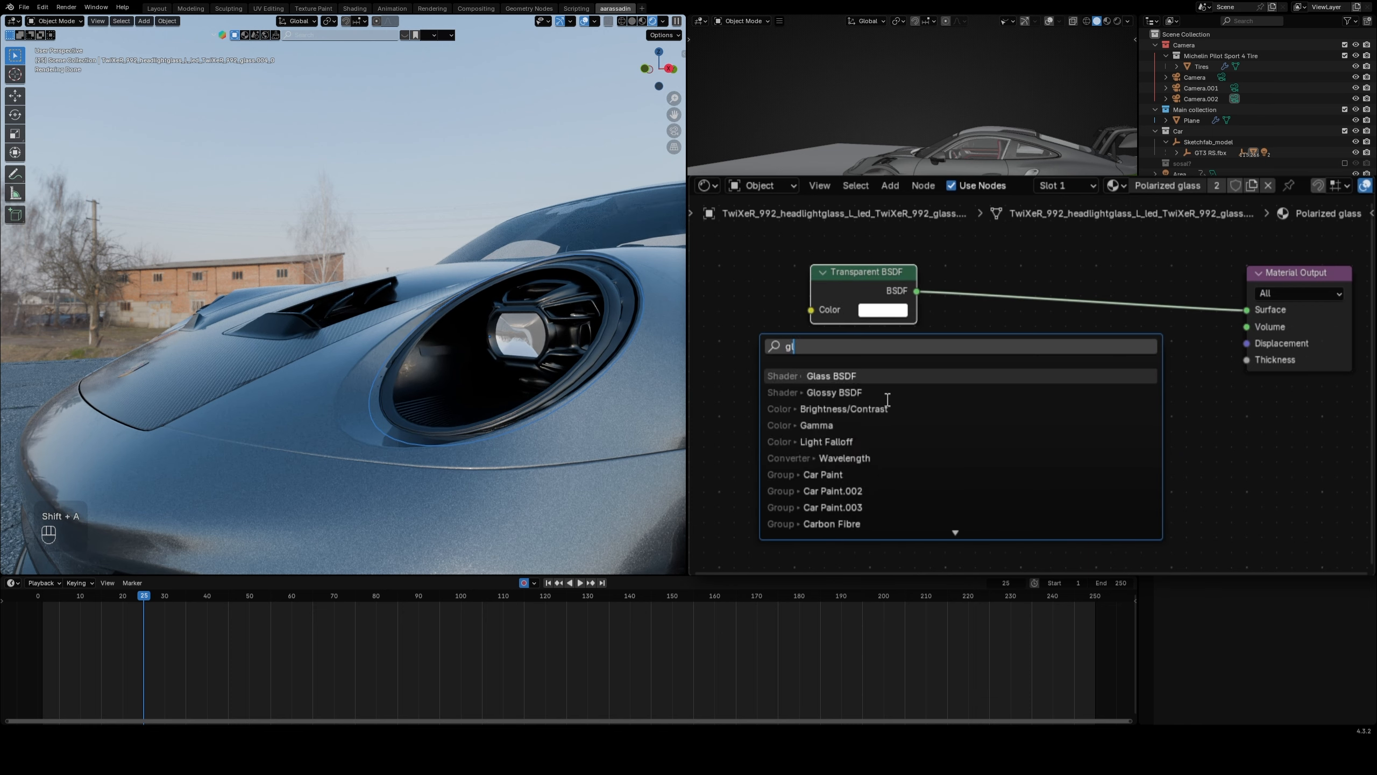
key(Return)
click(807, 339)
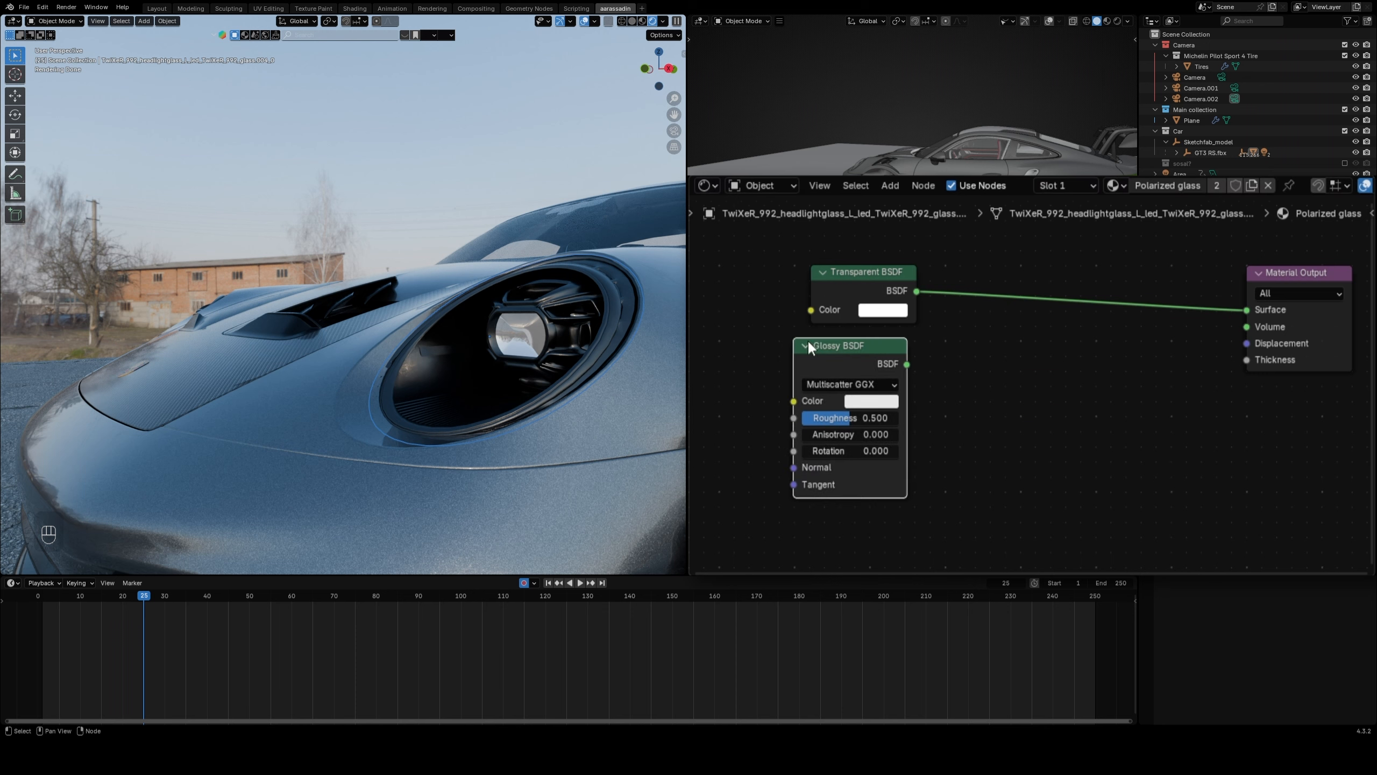
Step: Insert a Mix Shader before the Material Output to blend the Transparent BSDF with the Glossy BSDF
key(shift+a)
text(shader)
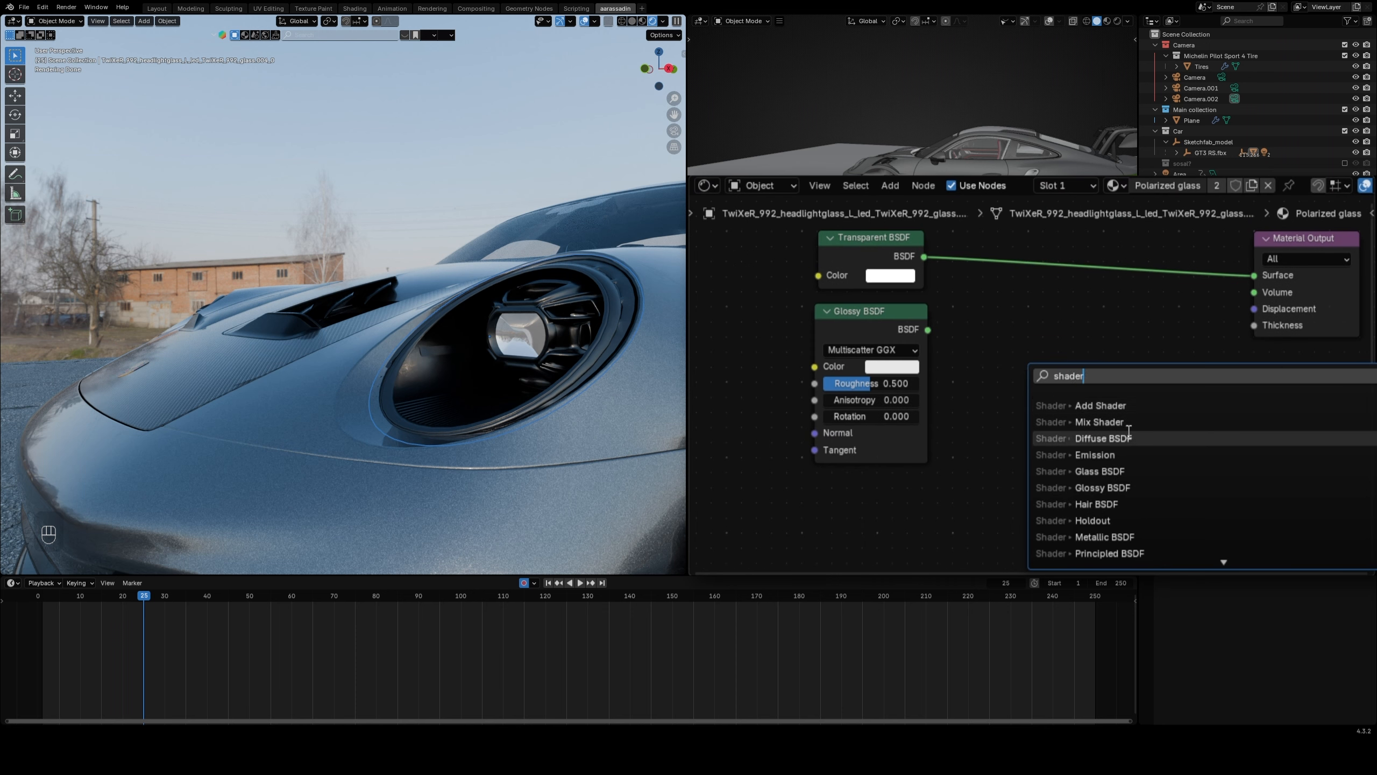
click(1125, 421)
click(1045, 320)
drag(928, 329, 1101, 326)
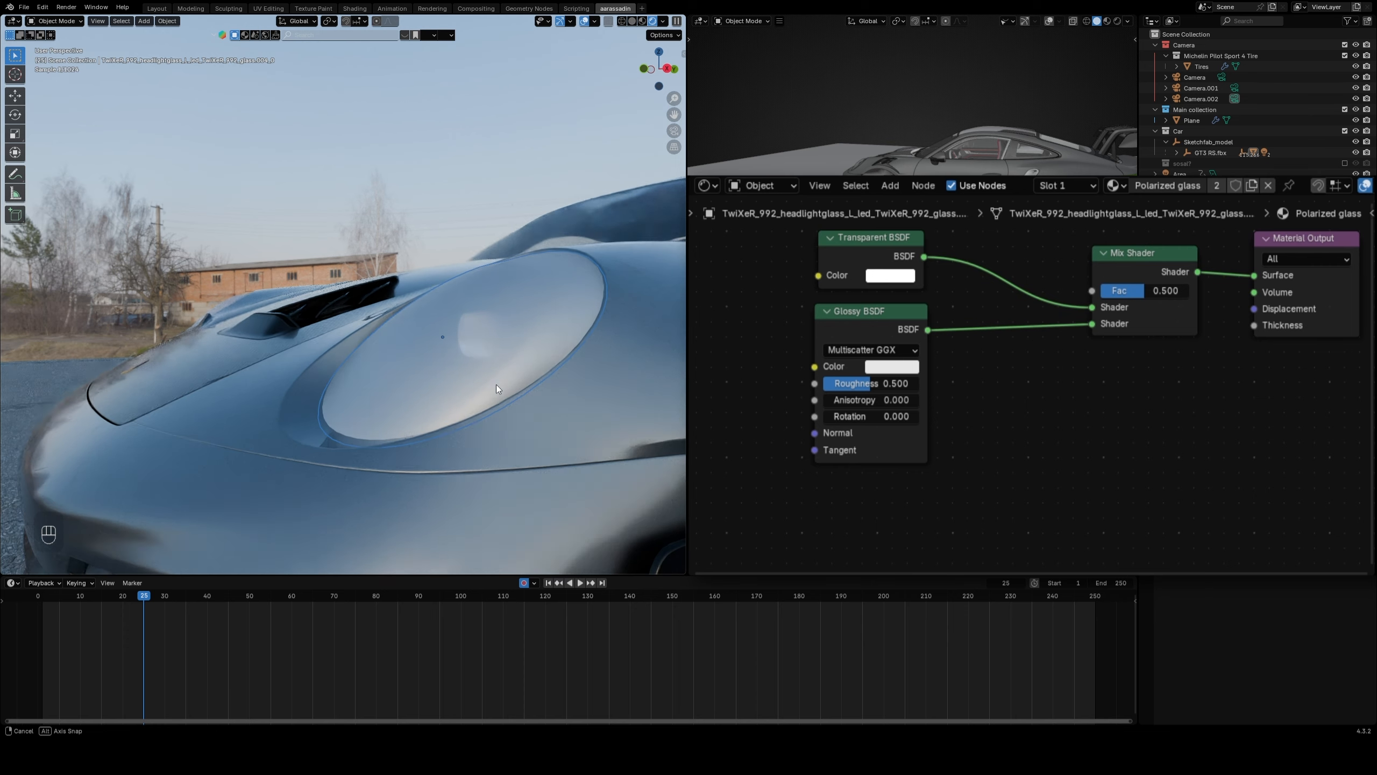
Step: Add a Fresnel node, connect its Fac to the Mix Shader's Fac, and place it above the Transparent BSDF
key(shift+a)
text(fres)
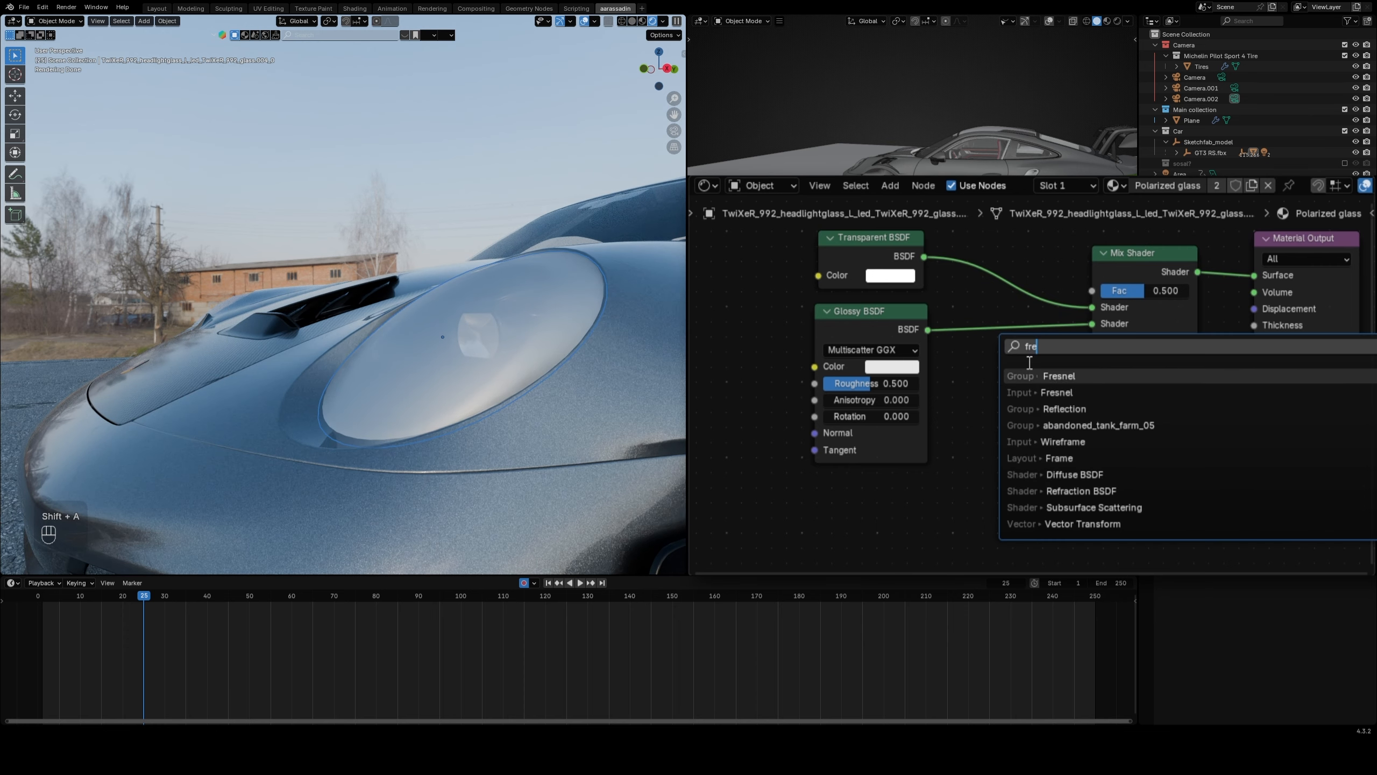
key(Return)
click(1037, 433)
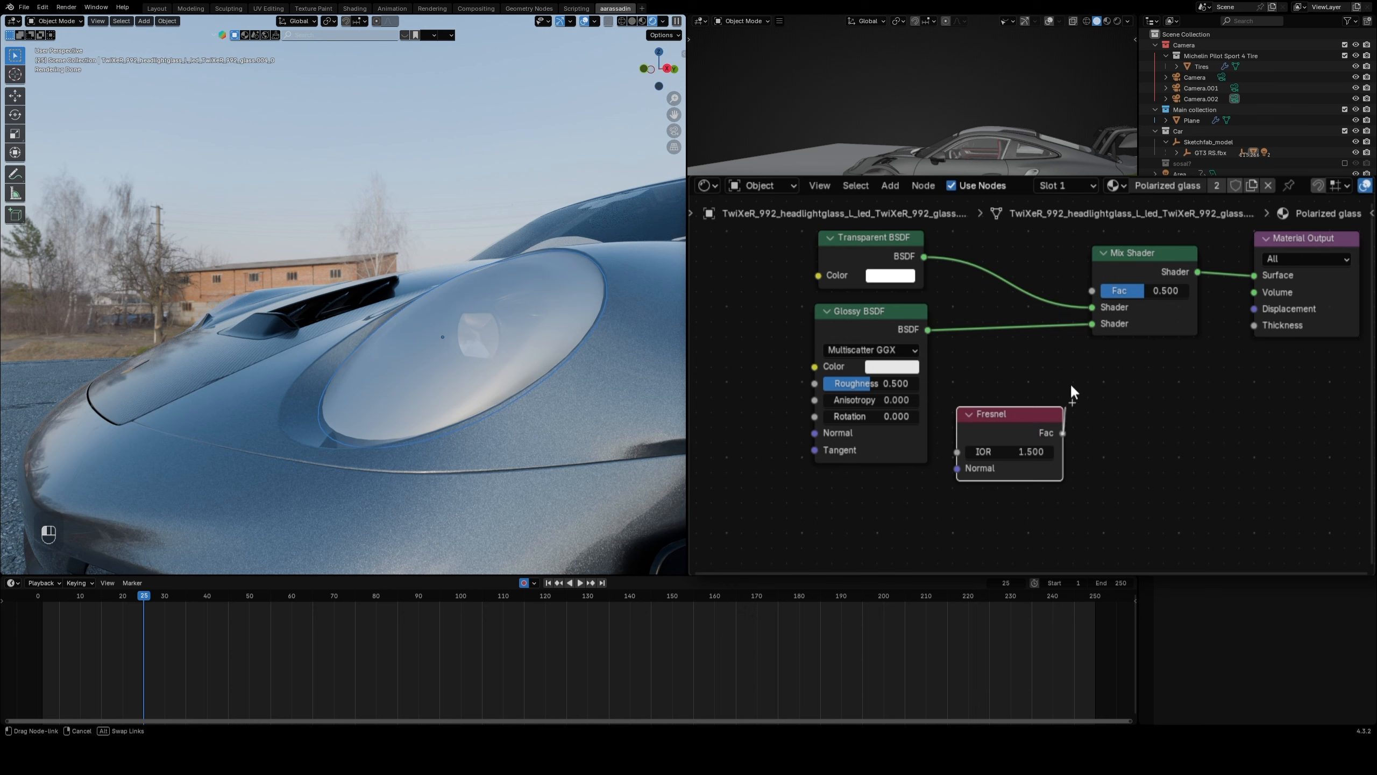
drag(1086, 294, 1090, 292)
drag(1016, 422, 857, 237)
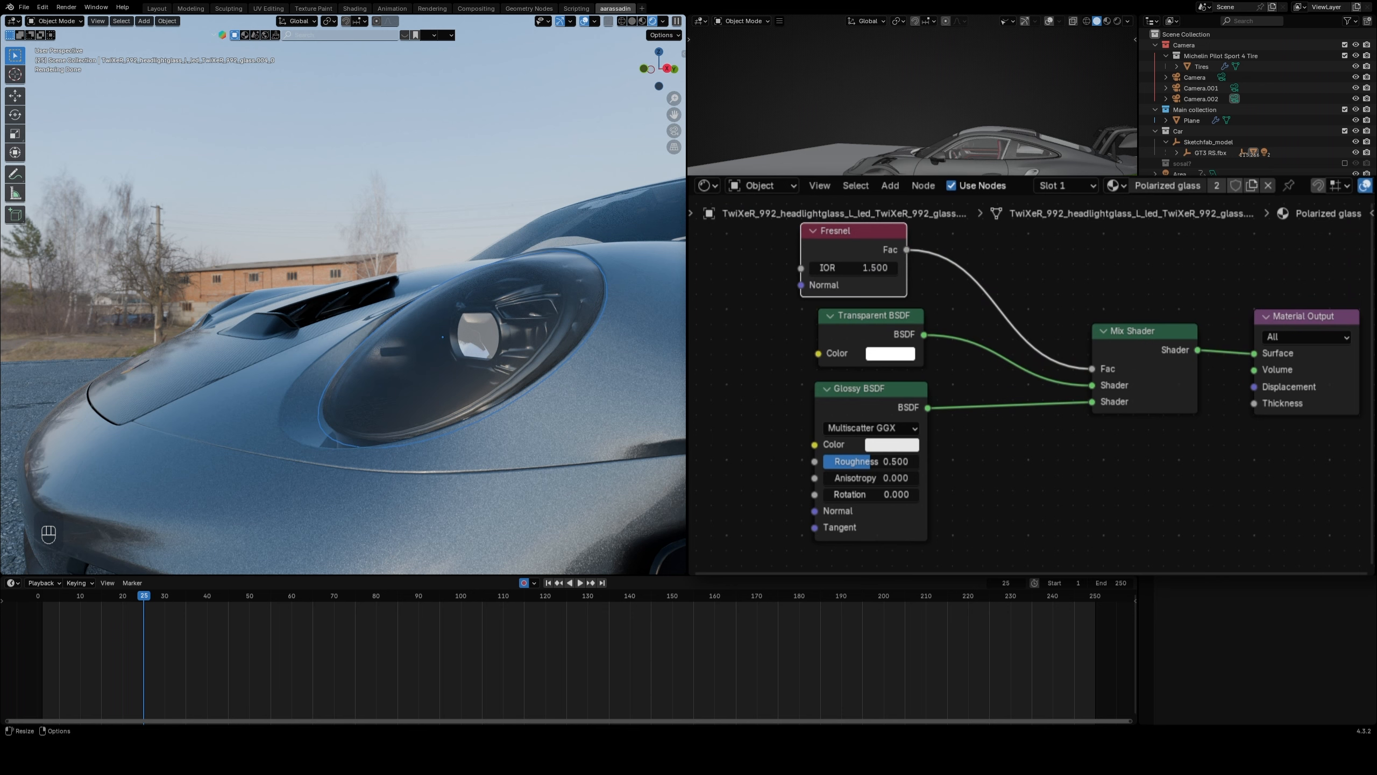
Step: Set the Fresnel IOR to 1.440 and place a duplicate of the Glossy BSDF below the original
click(870, 403)
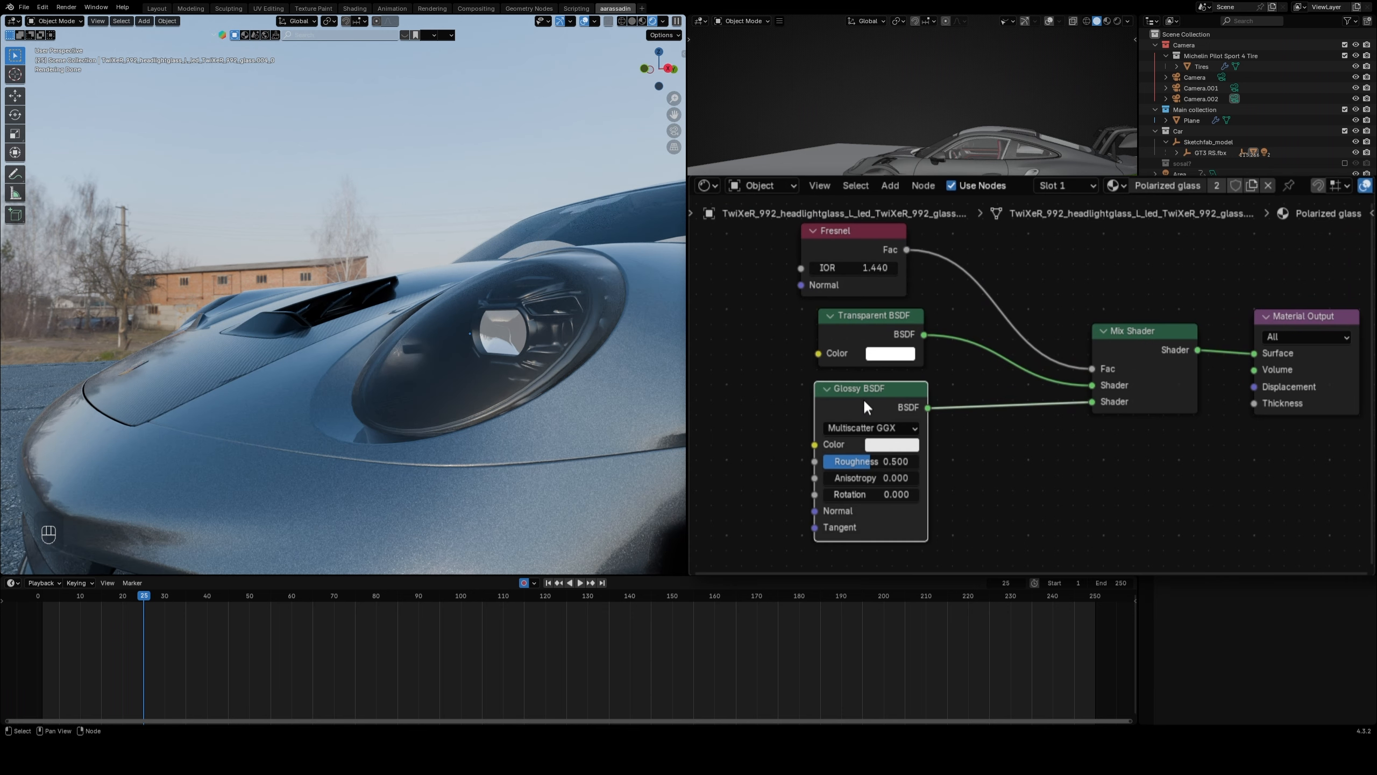
key(shift+d)
click(853, 514)
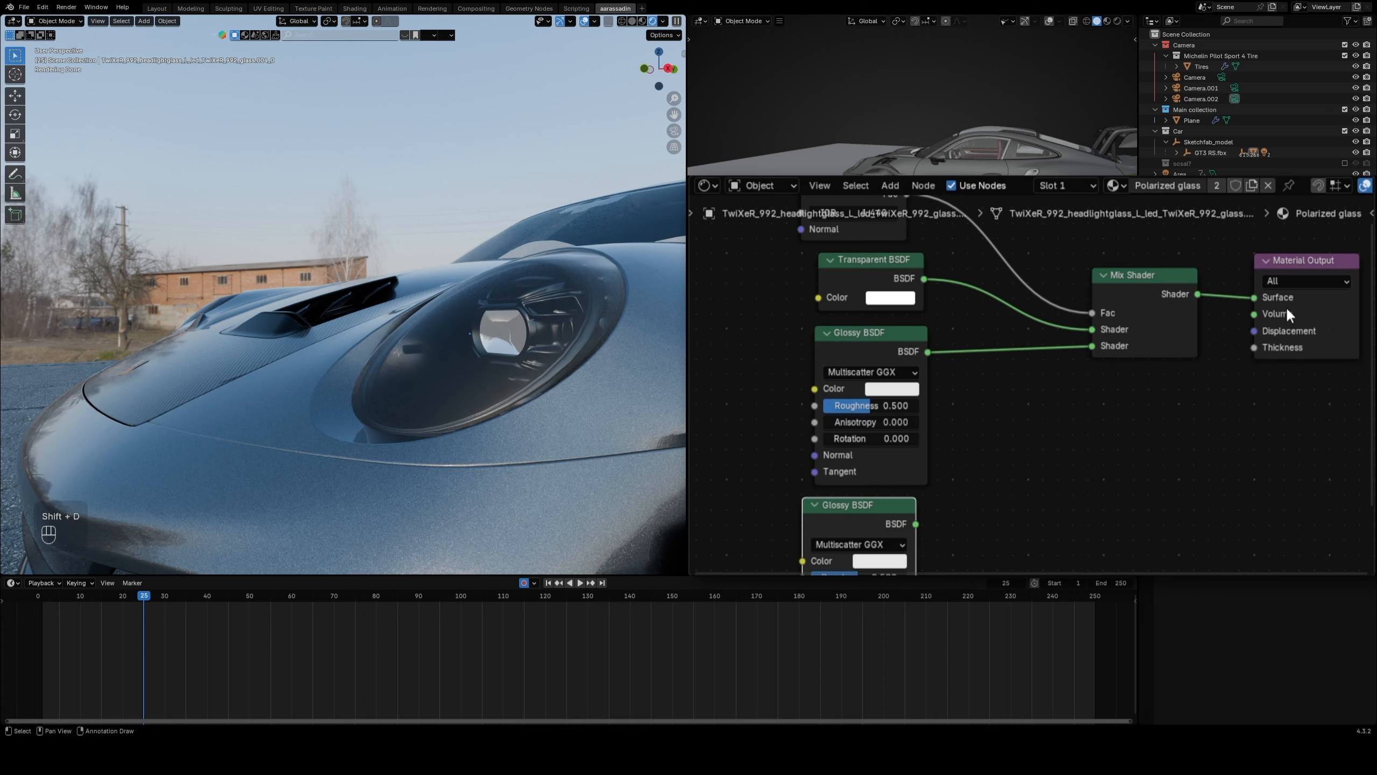
Step: Insert a duplicate Mix Shader before the Material Output and connect the second Glossy BSDF to its lower Shader input
middle_drag(1208, 383, 1030, 400)
scroll(1031, 400, down, 8)
drag(1104, 329, 1247, 329)
click(1001, 349)
key(shift+d)
click(1110, 340)
drag(875, 470, 1081, 365)
Step: Add a Noise Texture and connect its Color output to the second Glossy BSDF's Color
key(shift+a)
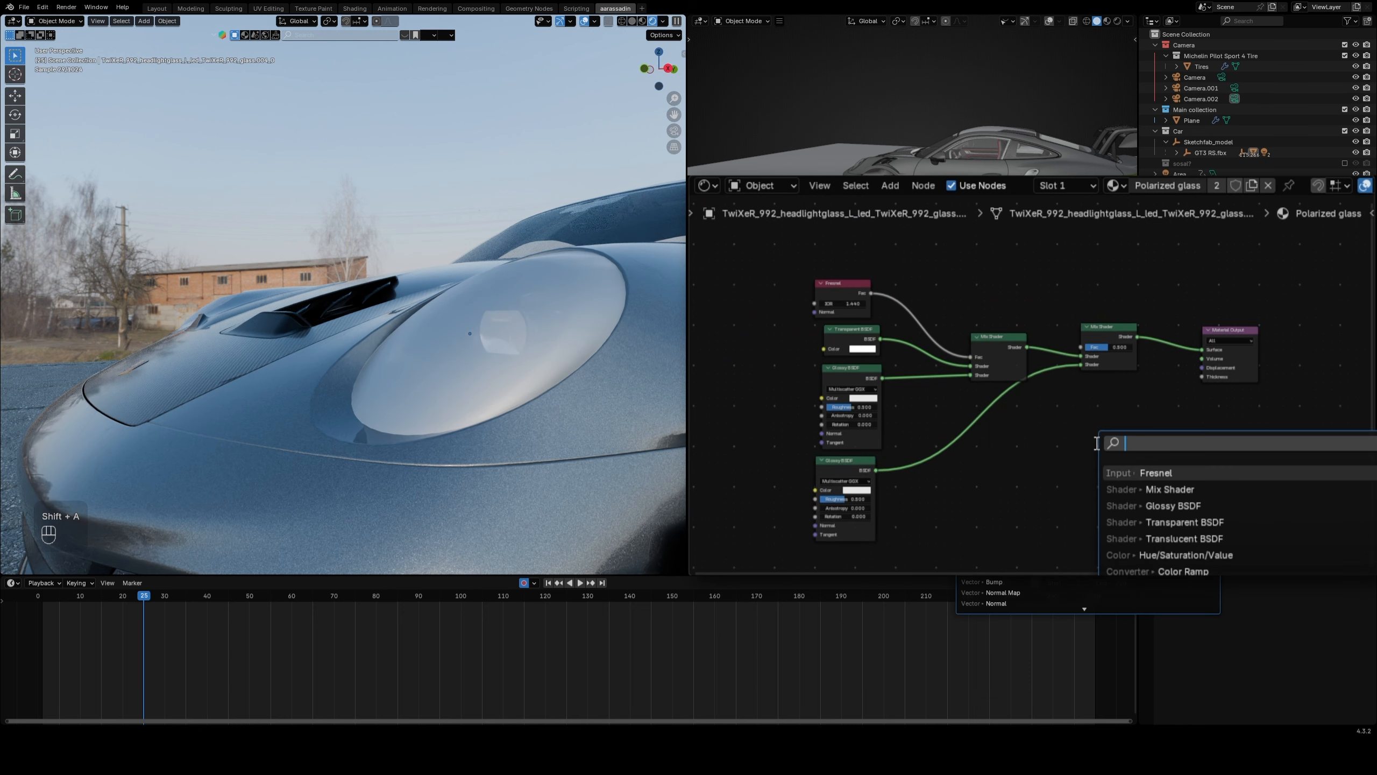
text(nou)
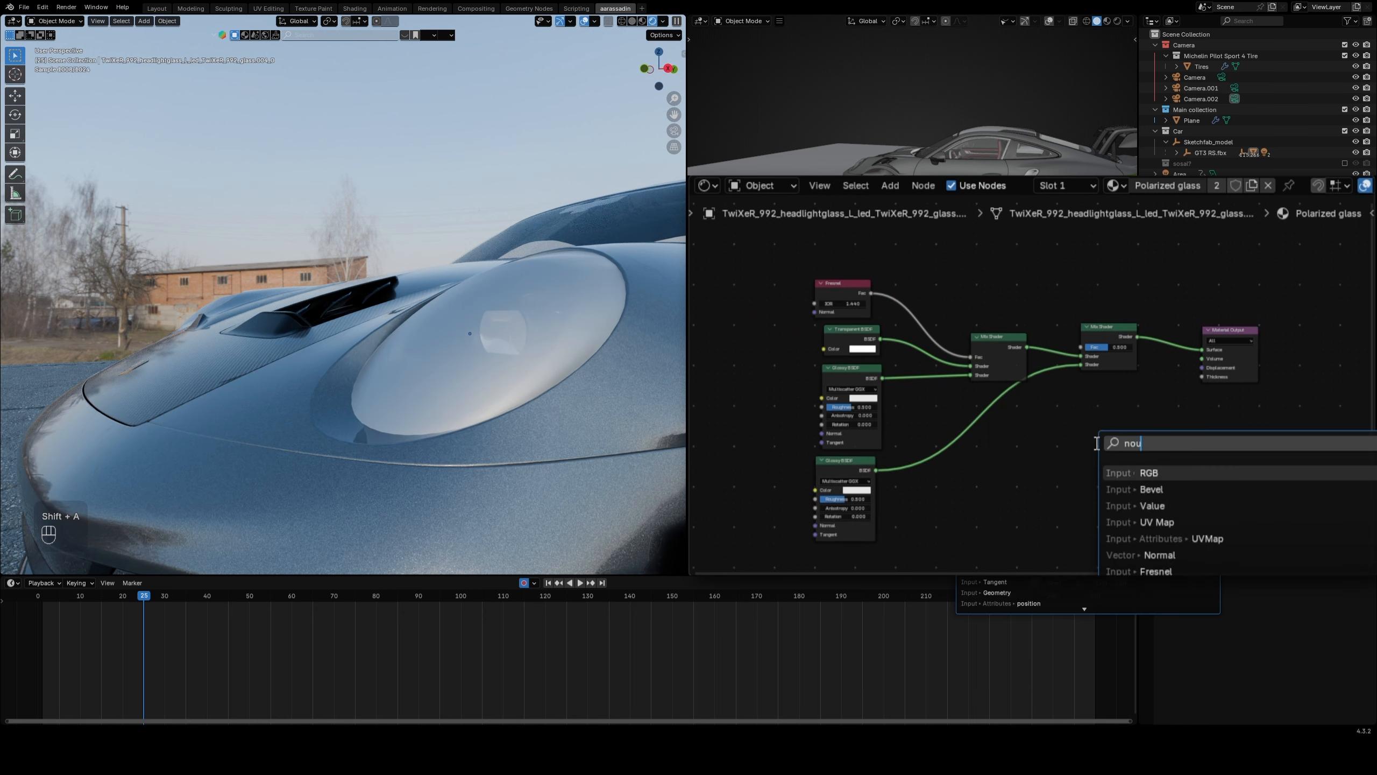
key(BackSpace)
text(i)
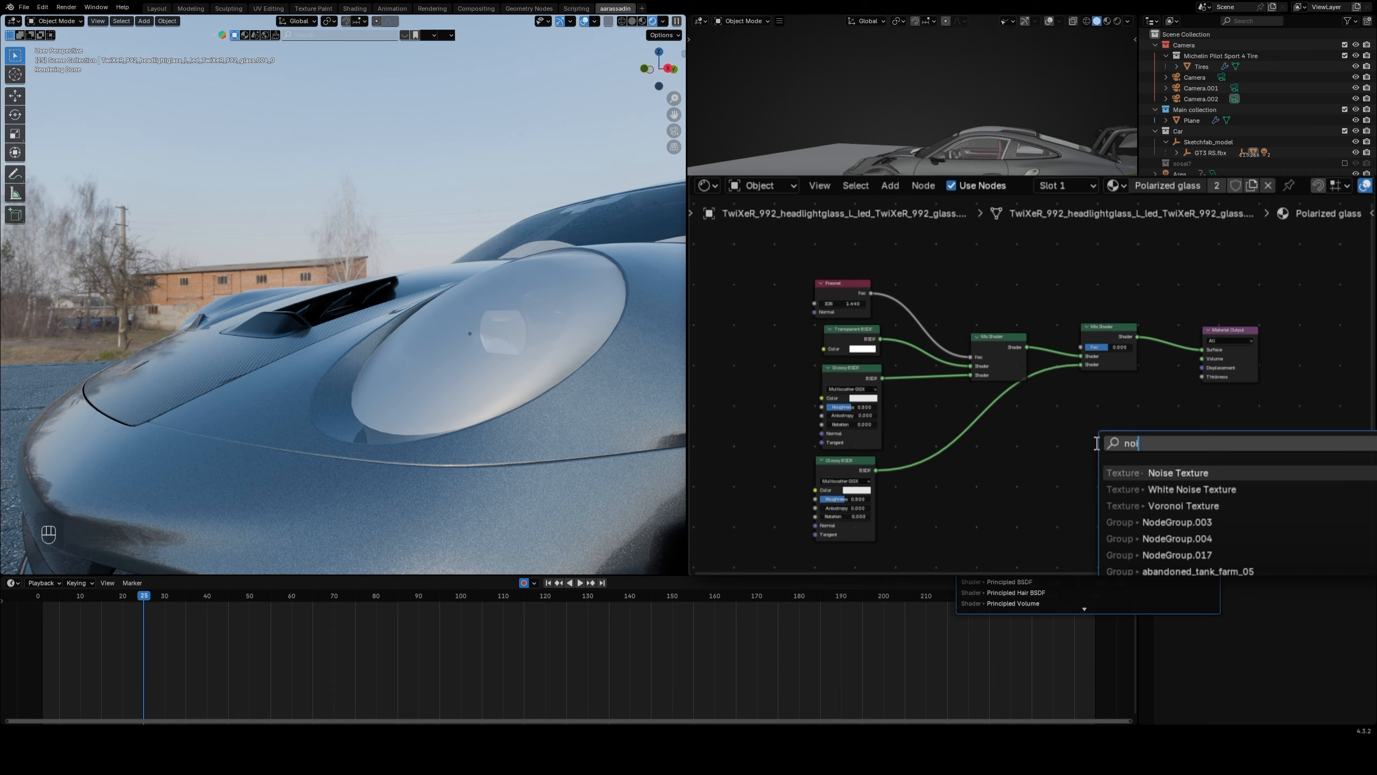
key(Return)
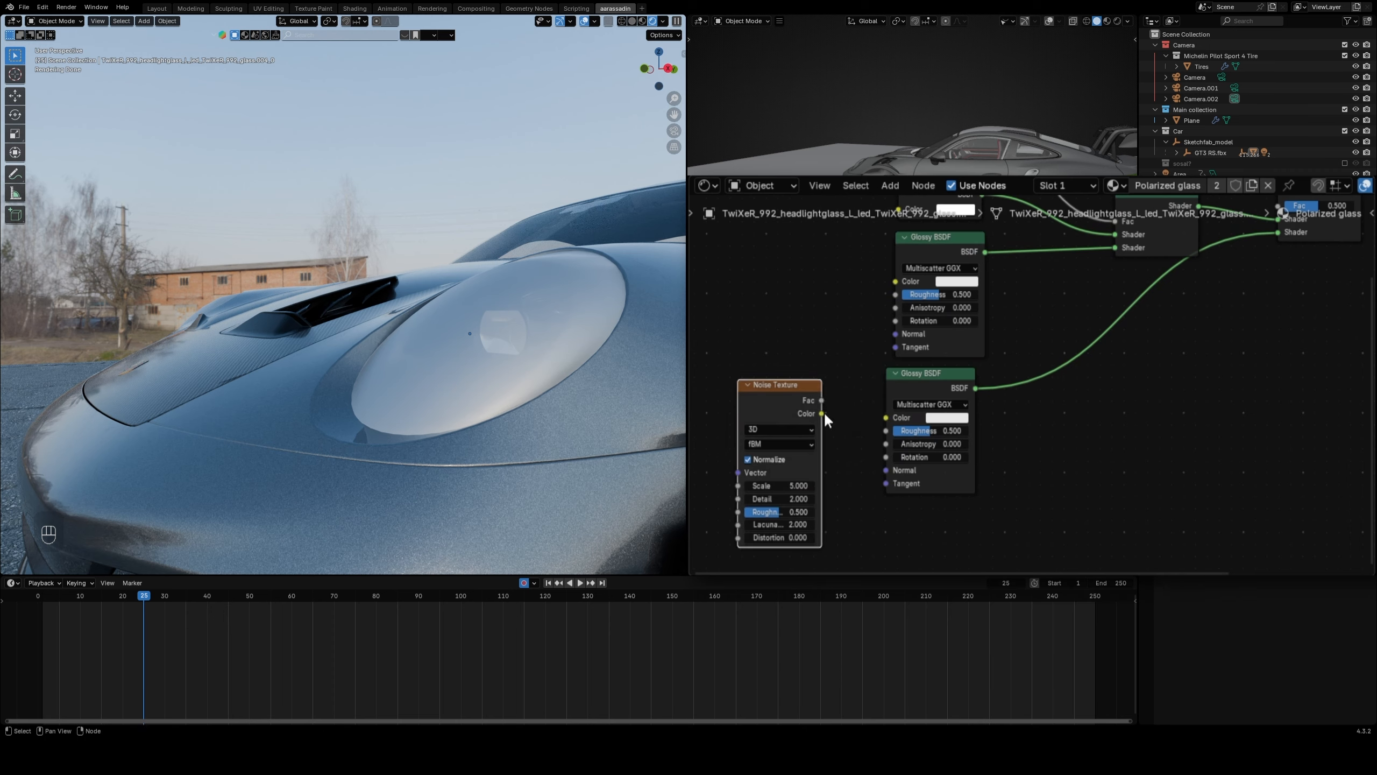
drag(822, 413, 886, 418)
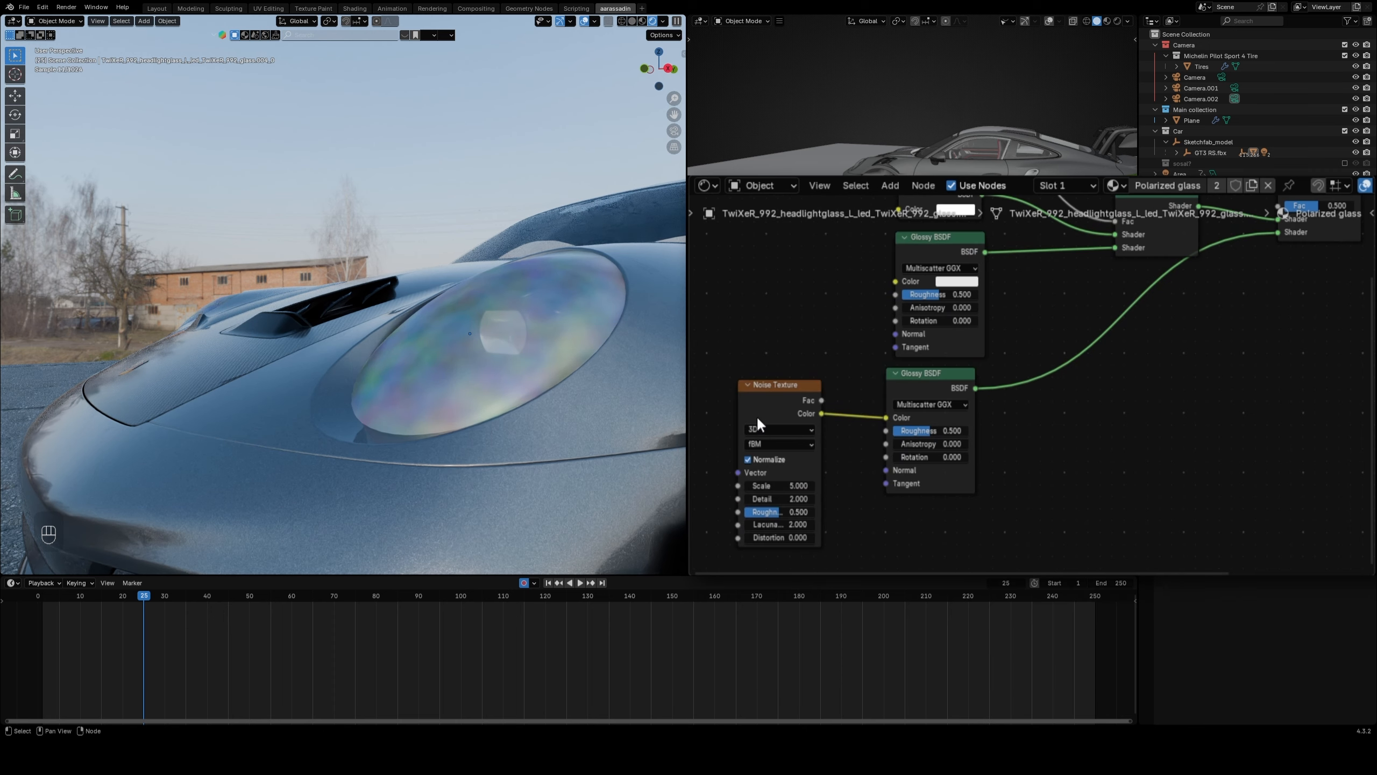
Step: Add Texture Coordinate and Mapping nodes to the Noise Texture, connect the Object output to the Mapping Vector, and save the file
click(755, 387)
key(ctrl+t)
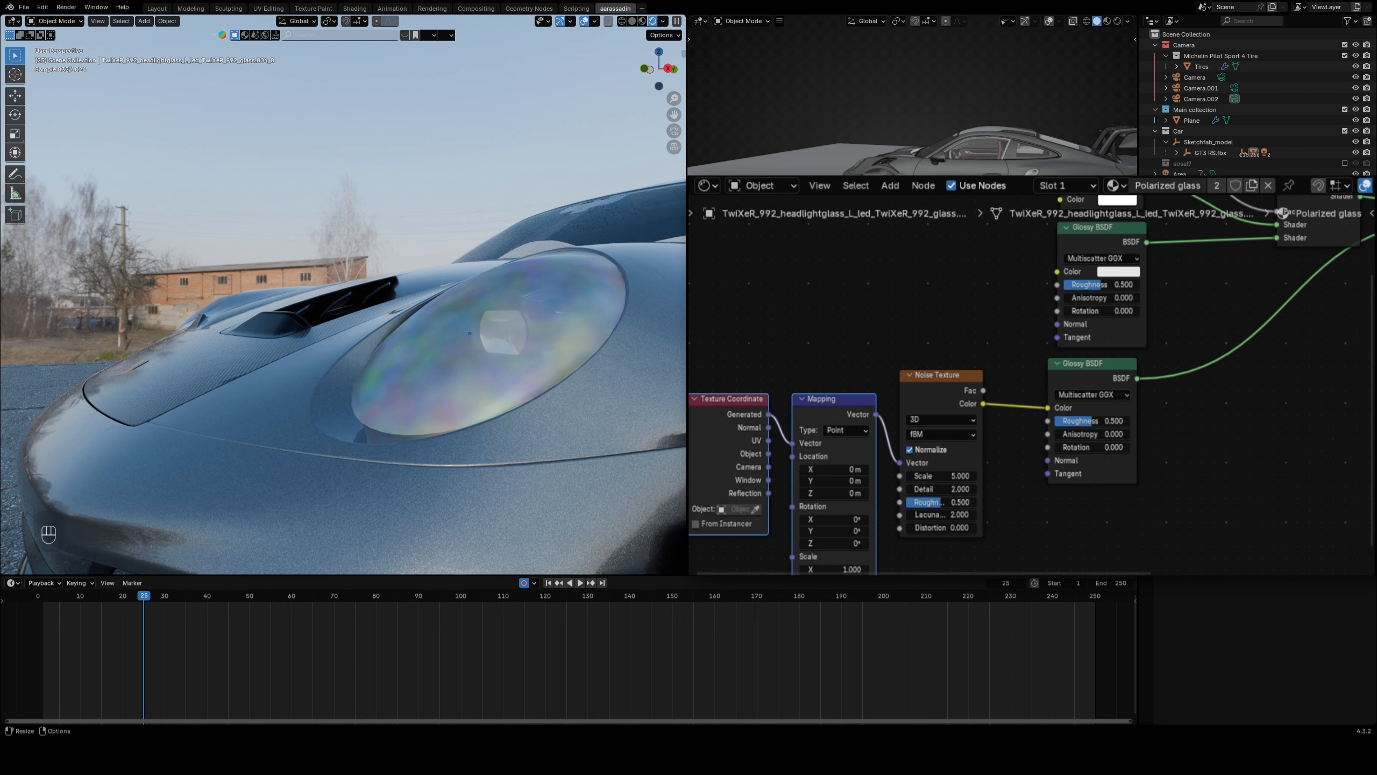
middle_drag(762, 452, 797, 439)
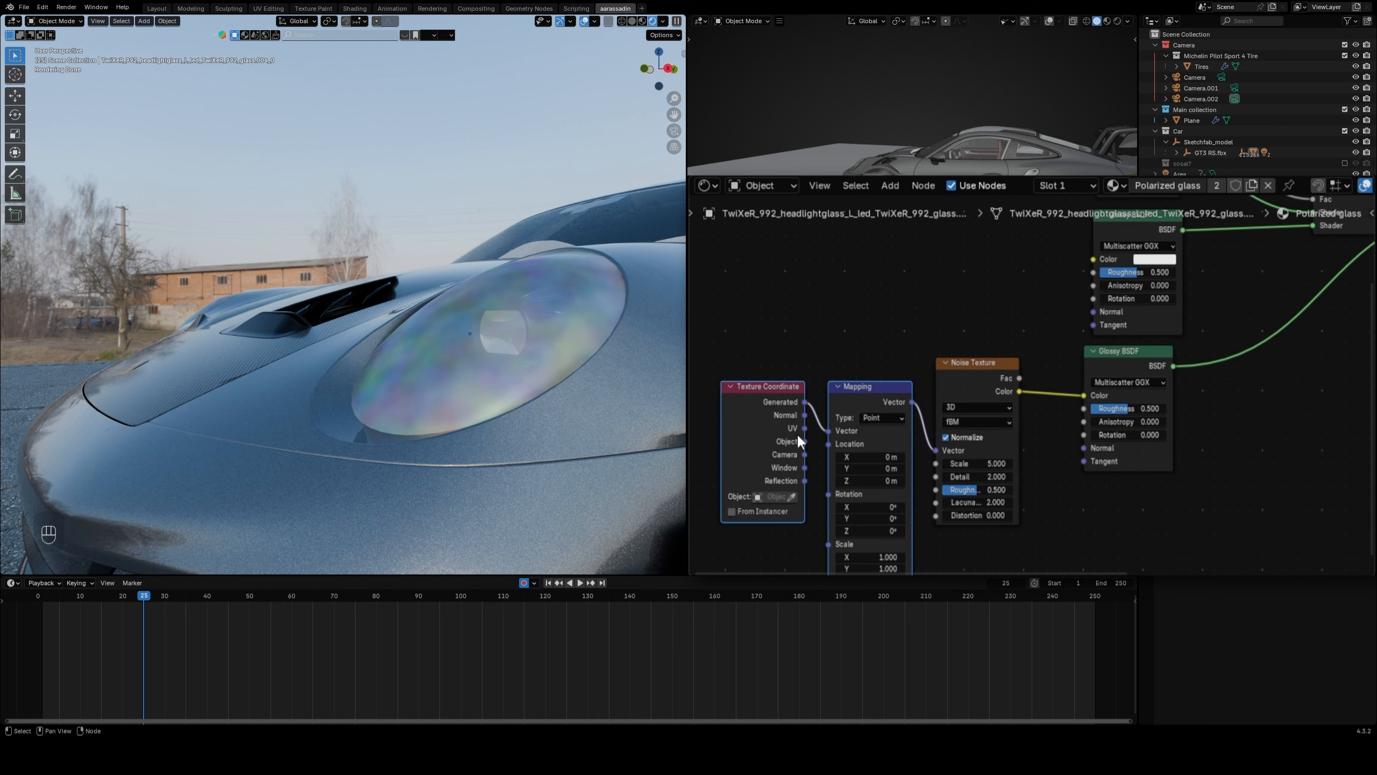
drag(810, 441, 831, 429)
key(ctrl+s)
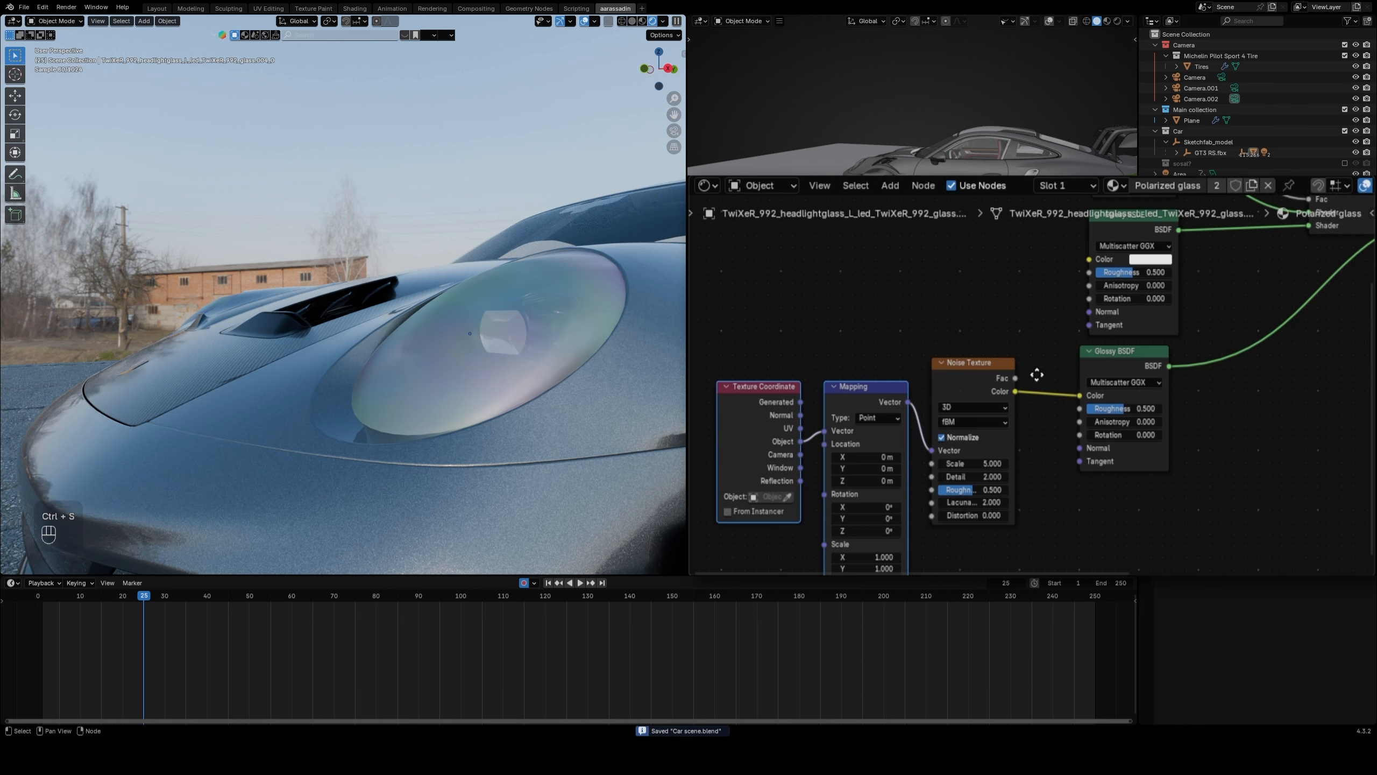
Step: Set the Roughness of both Glossy BSDF nodes to 0.000 and save the file
scroll(1248, 396, up, 3)
drag(1085, 414, 1014, 416)
middle_drag(1153, 367, 1149, 469)
key(ctrl+s)
middle_drag(1034, 332, 1035, 378)
drag(1077, 360, 1020, 360)
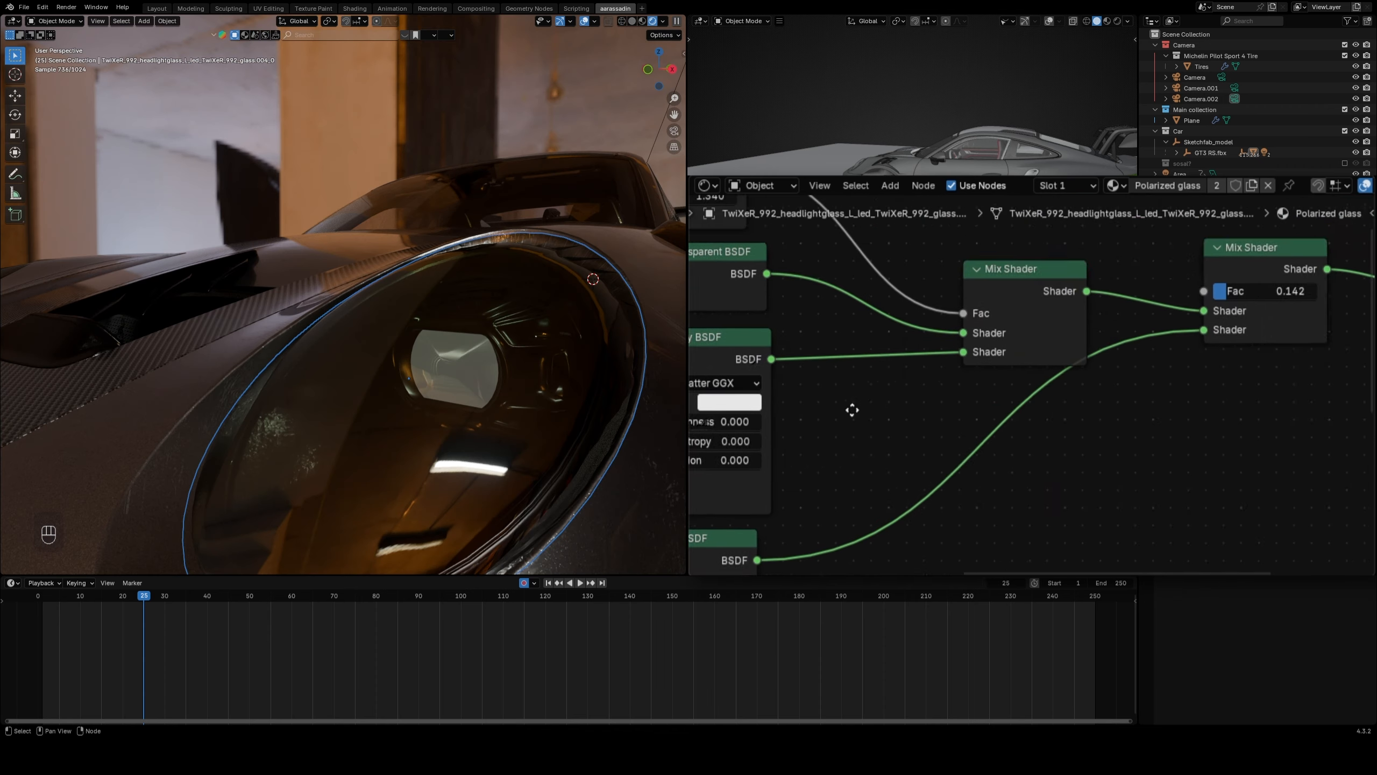
Step: Reduce the final Mix Shader's Fac to 0.050 and fine-tune the noise-coloured reflection of the polarized glass
middle_drag(852, 406, 1217, 308)
mouse_move(1302, 265)
mouse_down()
mouse_move(1369, 266)
mouse_move(1290, 265)
mouse_up()
middle_drag(1039, 369, 1300, 270)
scroll(1026, 353, up, 1)
middle_drag(976, 397, 1080, 307)
drag(880, 500, 838, 500)
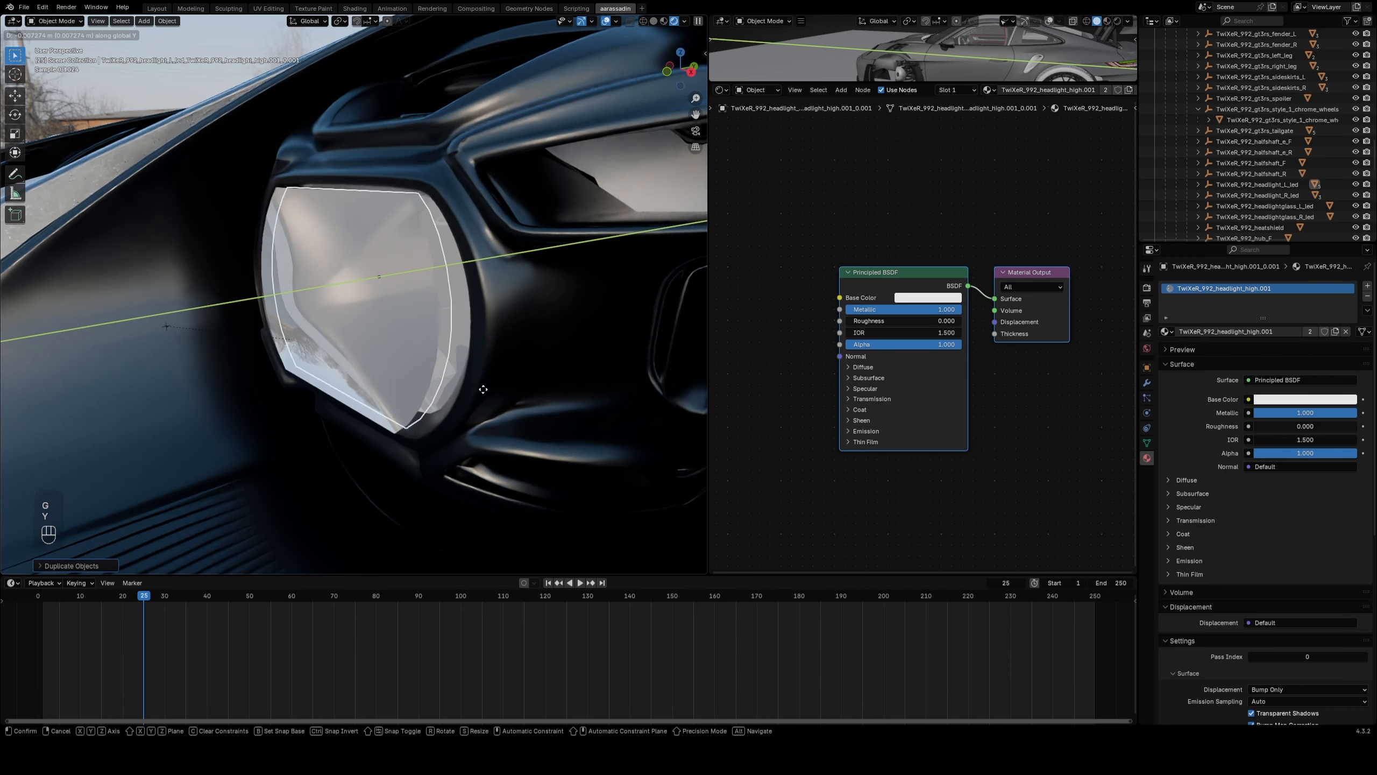
Step: Position the duplicated headlight lens along the Y axis and scale it up to fill the housing opening
click(485, 388)
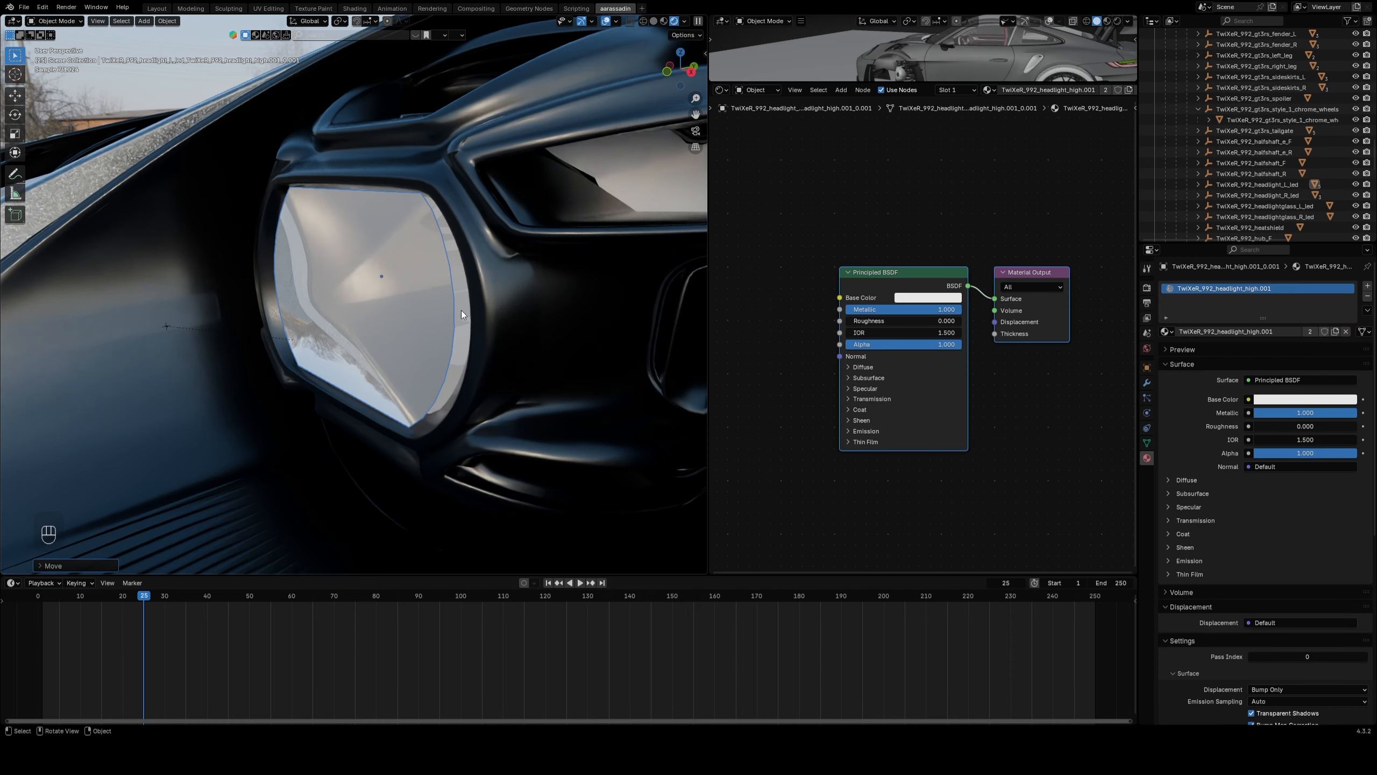
key(s)
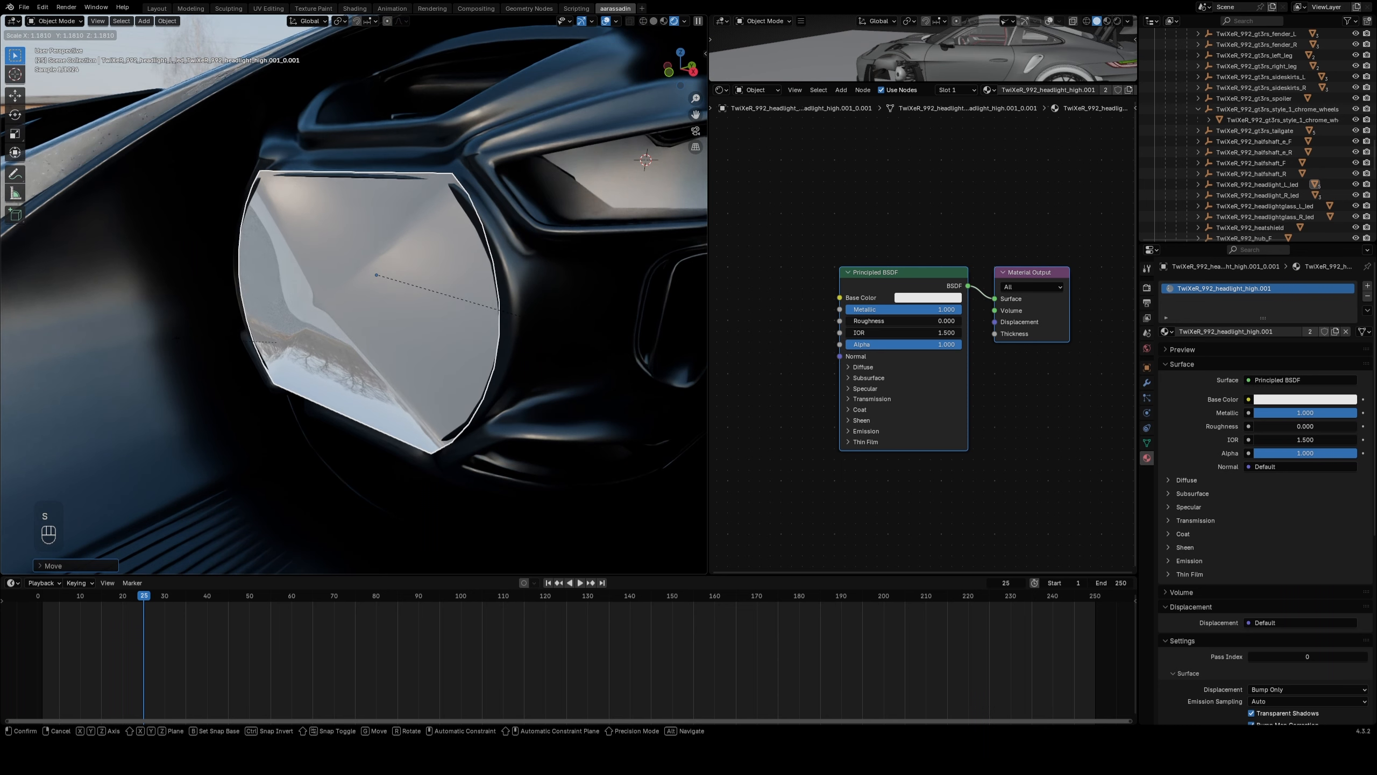
click(576, 324)
key(g)
key(y)
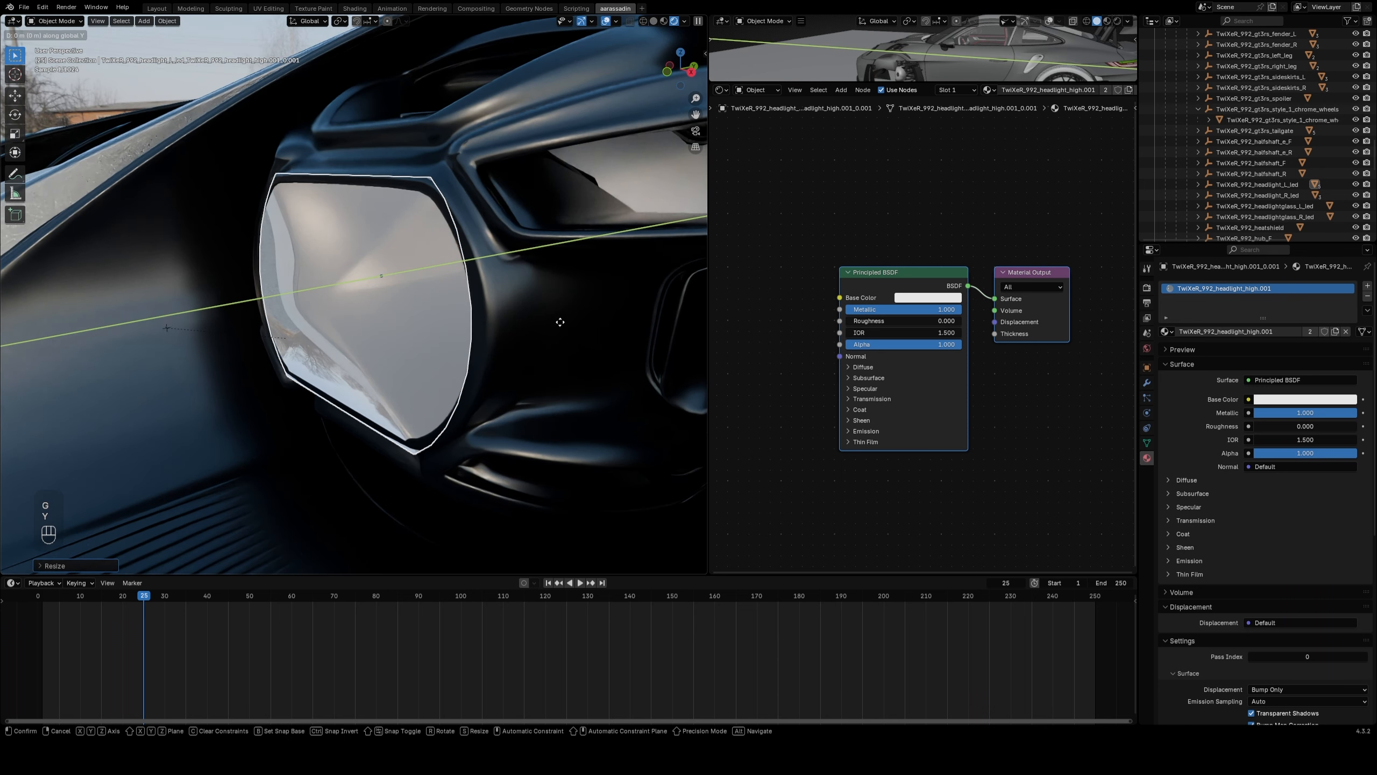
click(565, 322)
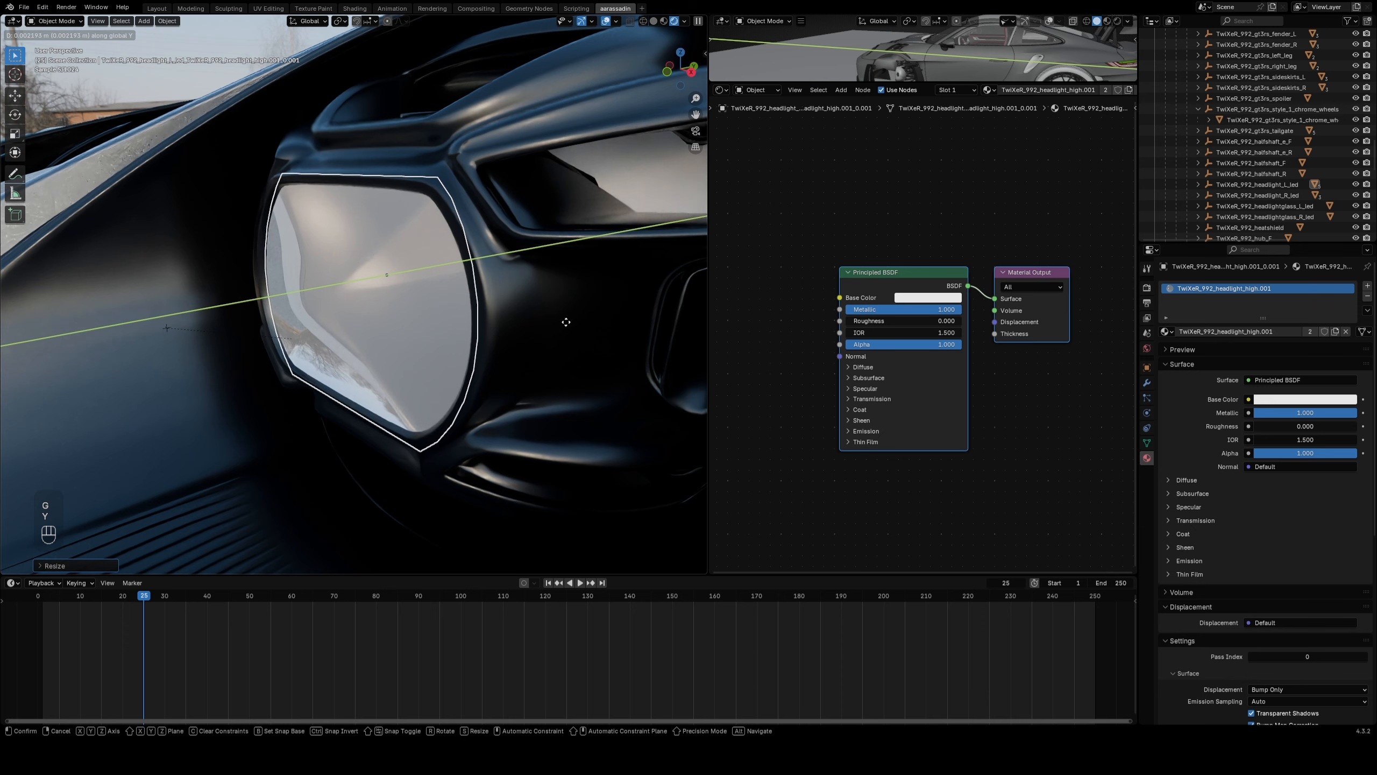
Step: Dissolve the centre vertex of the duplicated lens in Edit Mode so its face becomes a single surface
key(Tab)
middle_drag(566, 320, 486, 325)
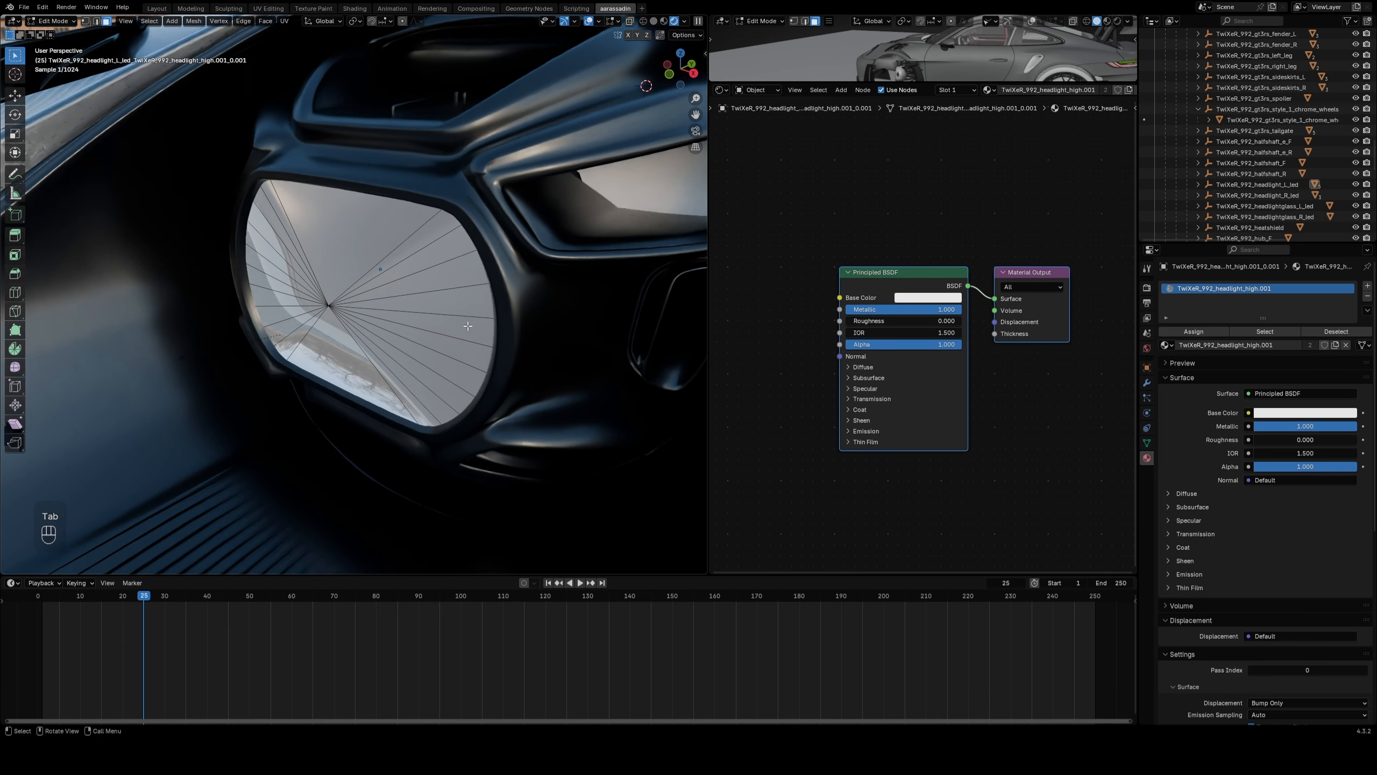
click(85, 23)
click(329, 306)
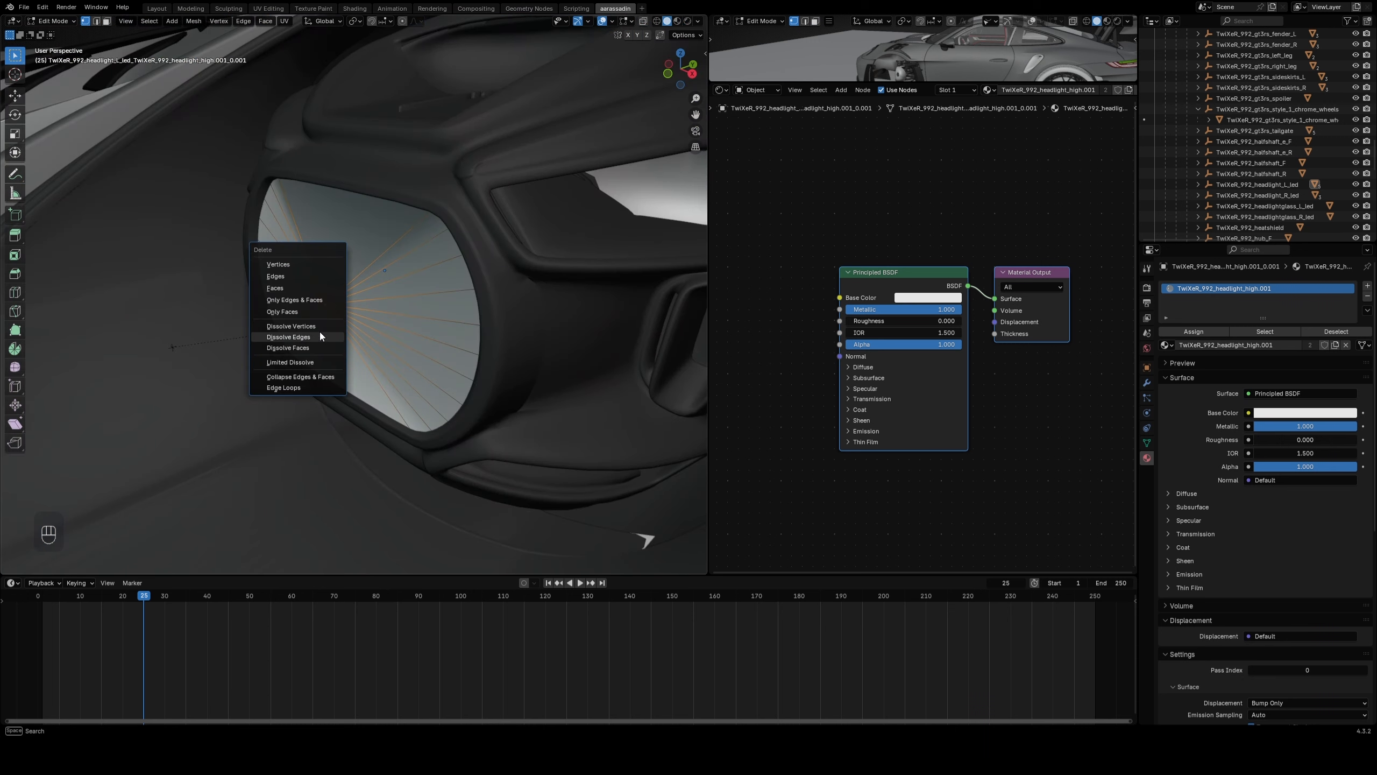
click(319, 326)
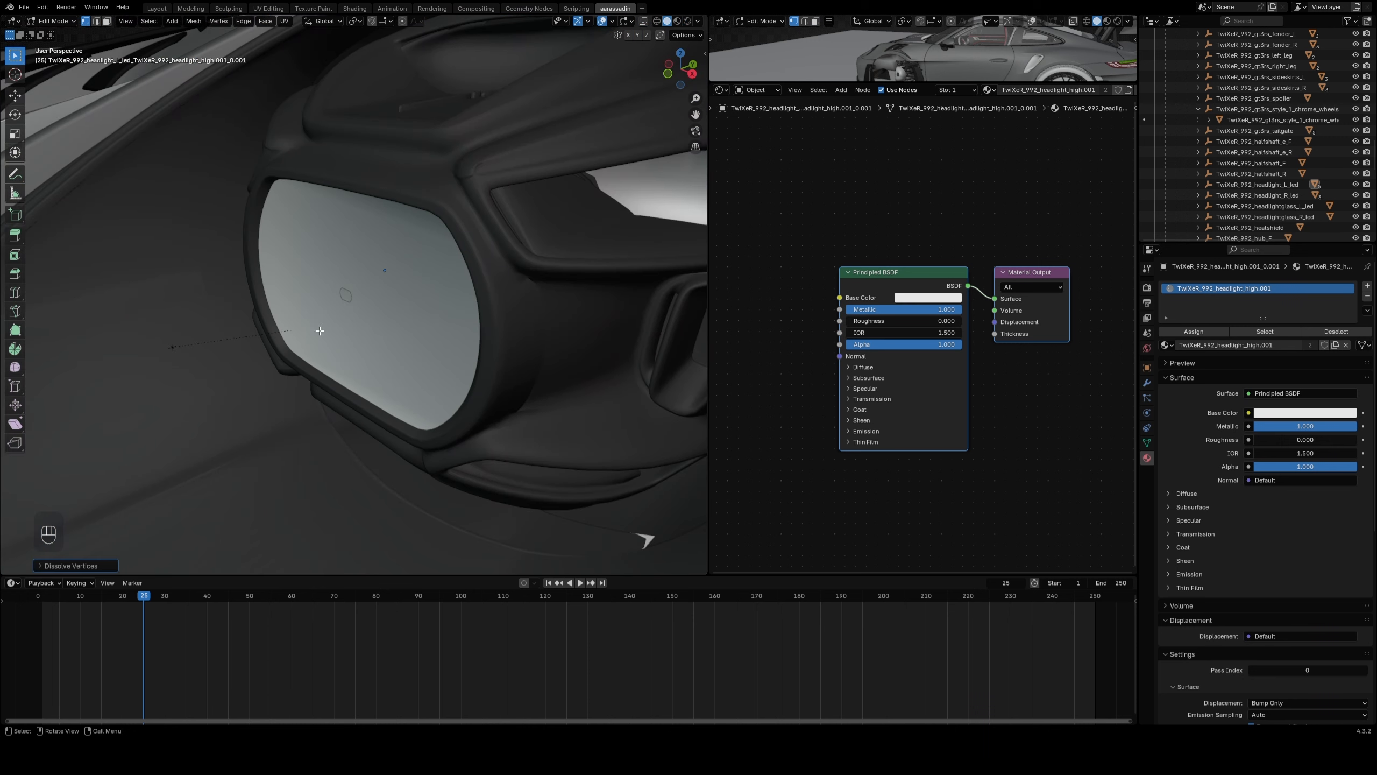
Step: Shift the lens geometry slightly along the Y axis, using a wireframe side view
key(z)
click(291, 314)
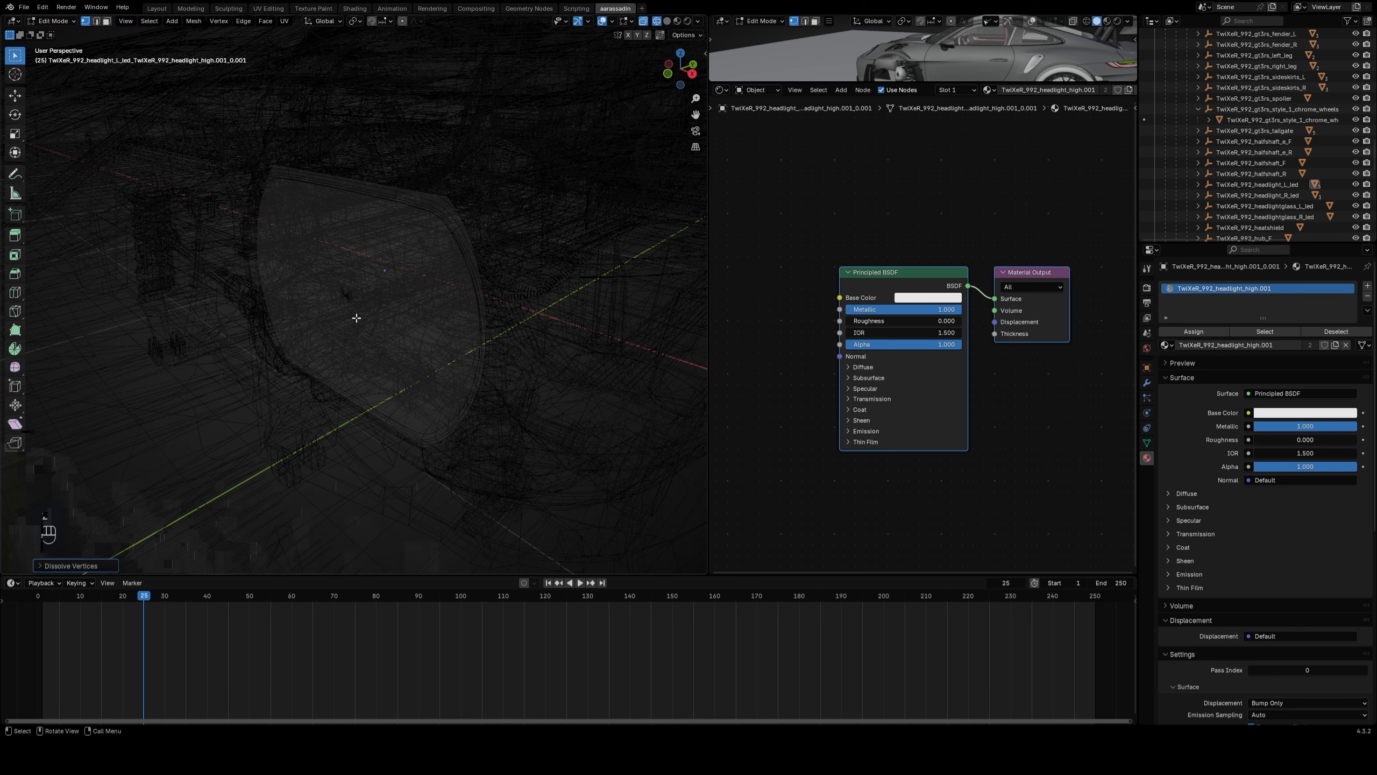
middle_drag(356, 317, 390, 310)
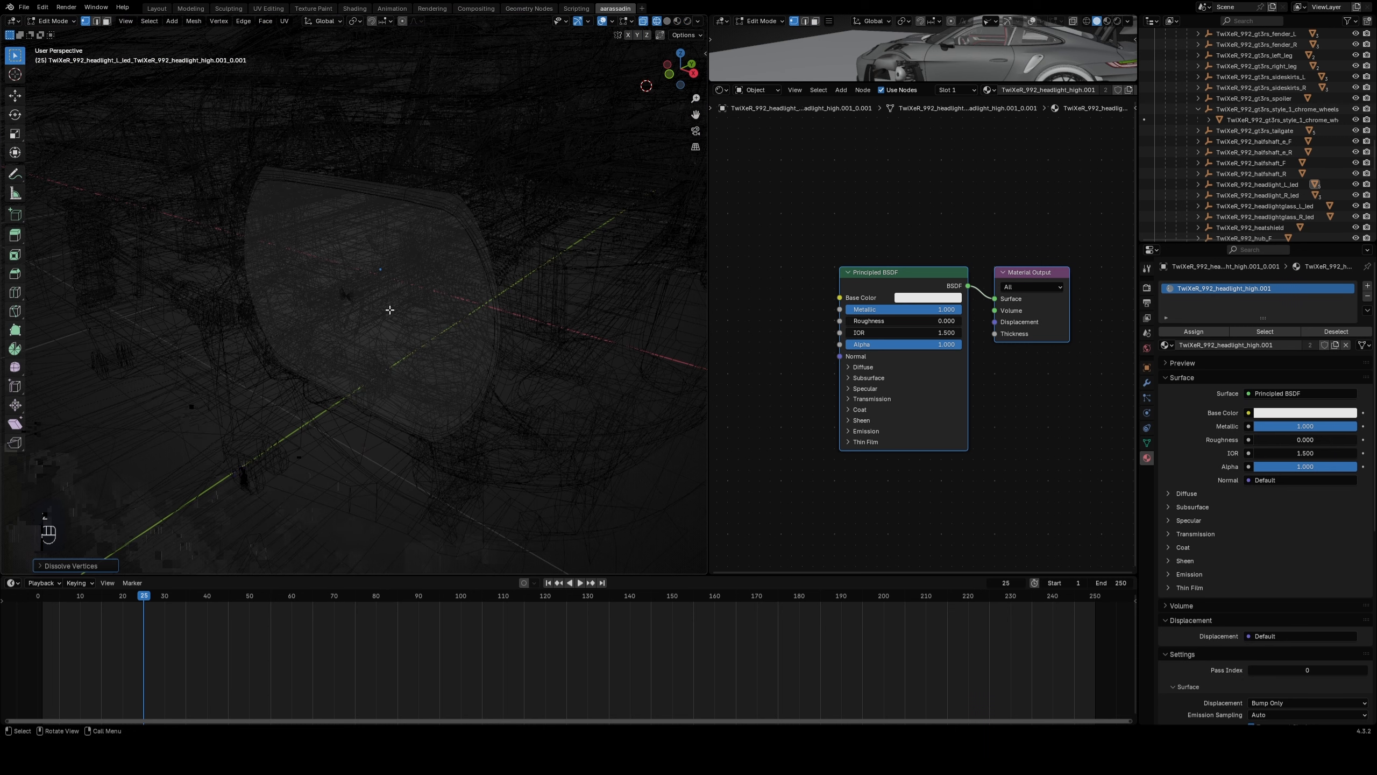
alt+middle_drag(456, 225, 525, 350)
key(g)
key(y)
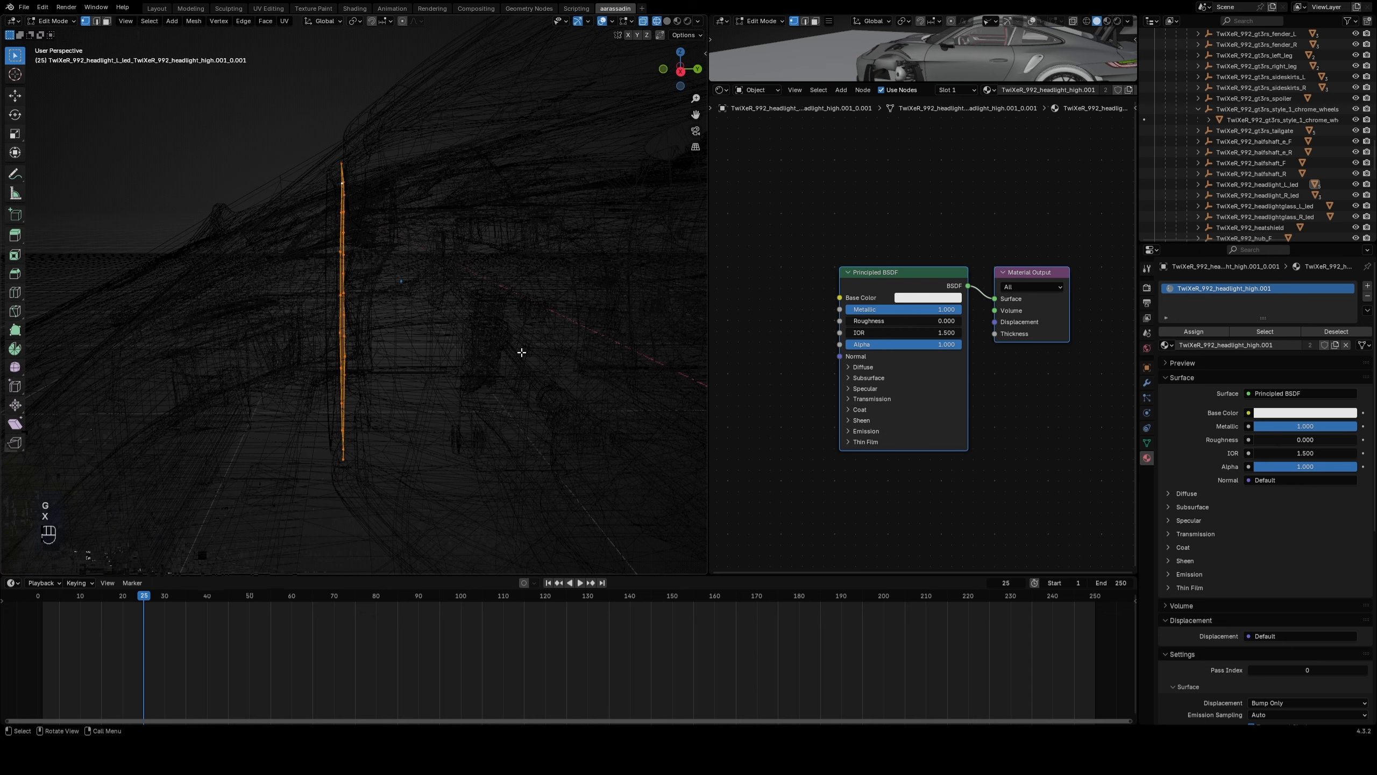
click(515, 354)
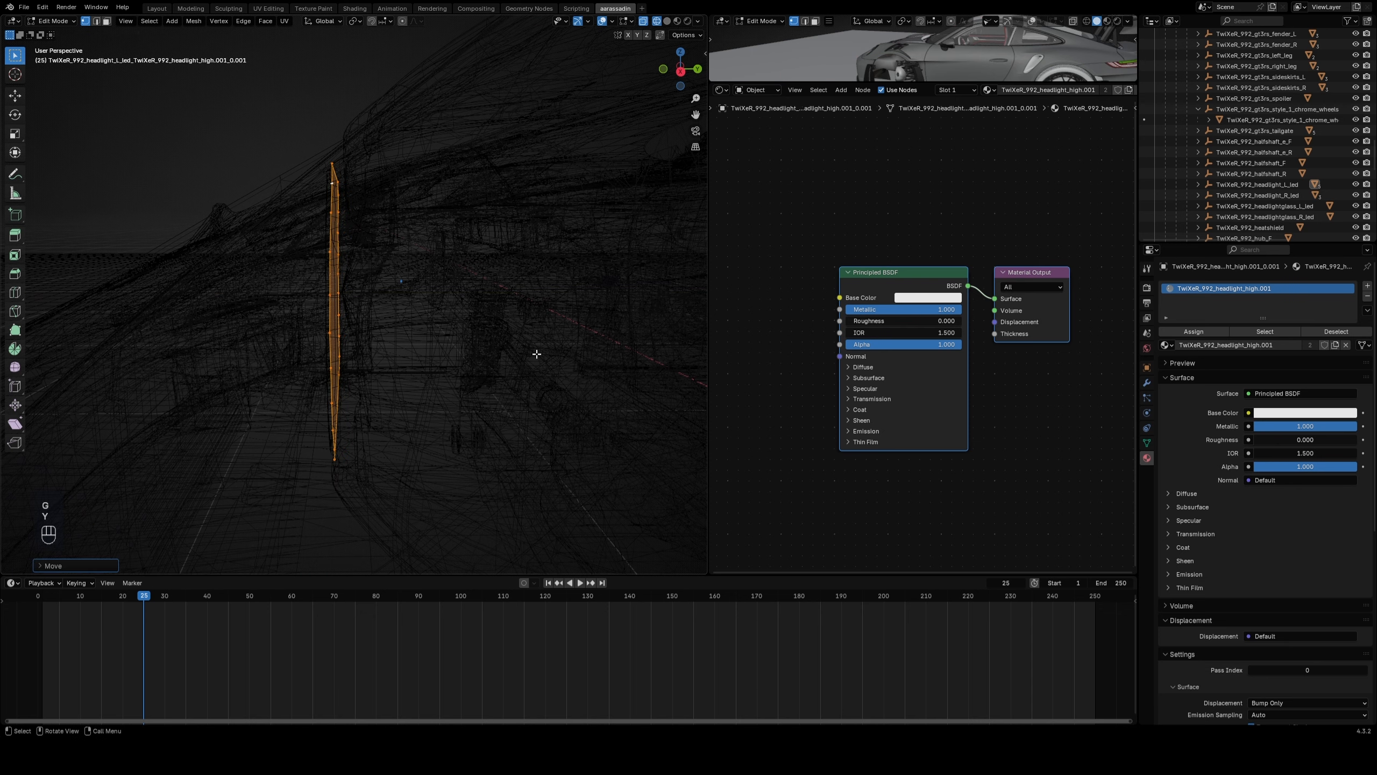
Step: Return to solid shading, select the whole lens and inset its face toward the centre
key(z)
middle_drag(547, 350, 520, 346)
click(376, 469)
key(a)
key(i)
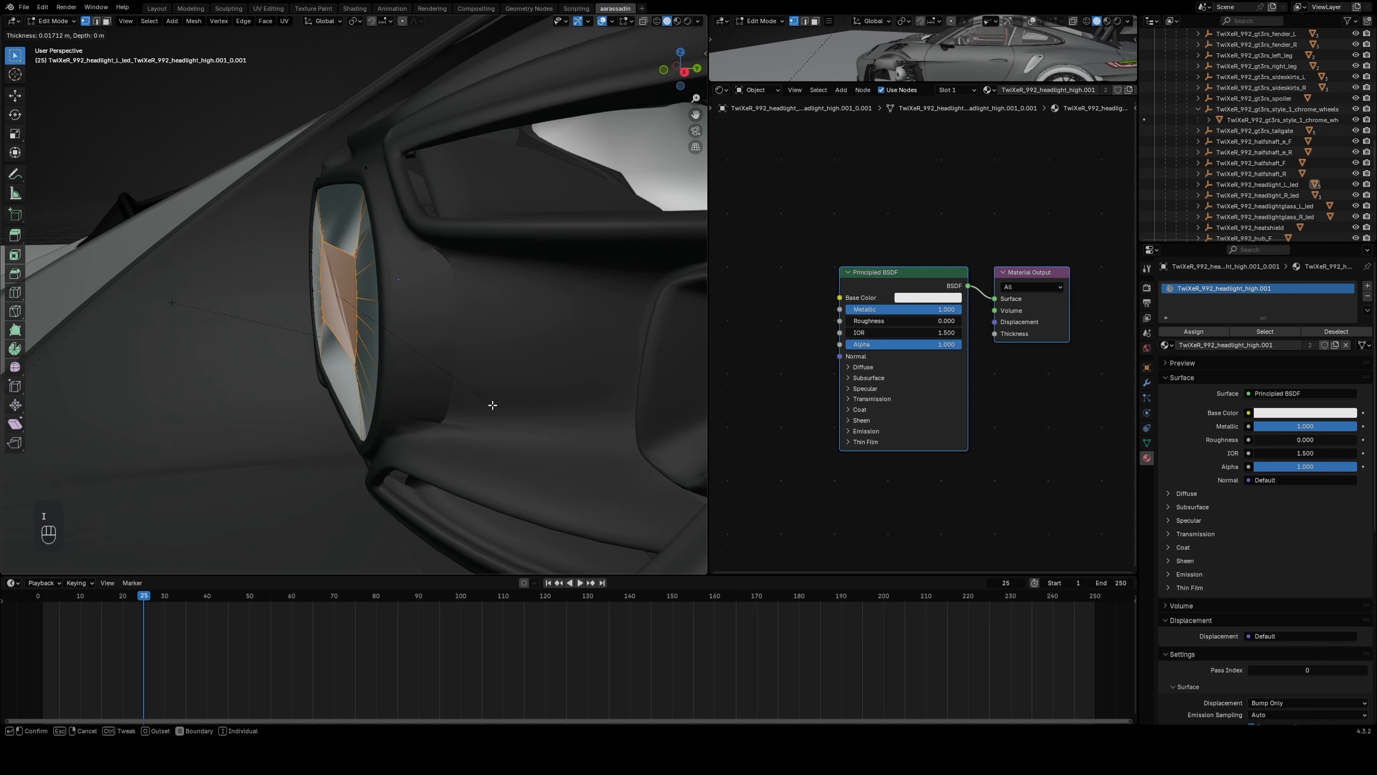
click(472, 397)
Step: Merge the overlapping vertices At Last at the lower-right and upper-right inner corners of the lens inset
mouse_move(470, 397)
middle_down()
mouse_move(501, 382)
mouse_move(454, 390)
middle_up()
scroll(501, 381, up, 2)
click(458, 388)
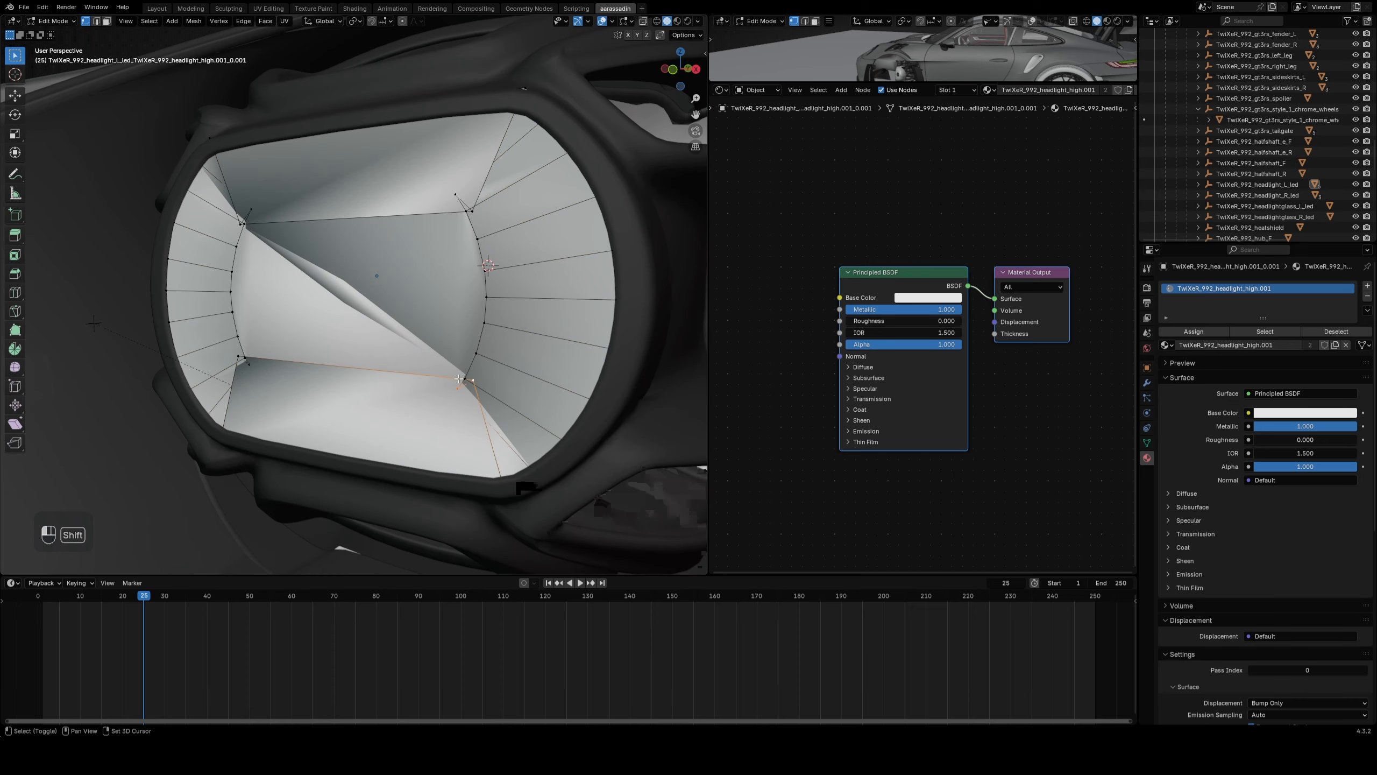
key(m)
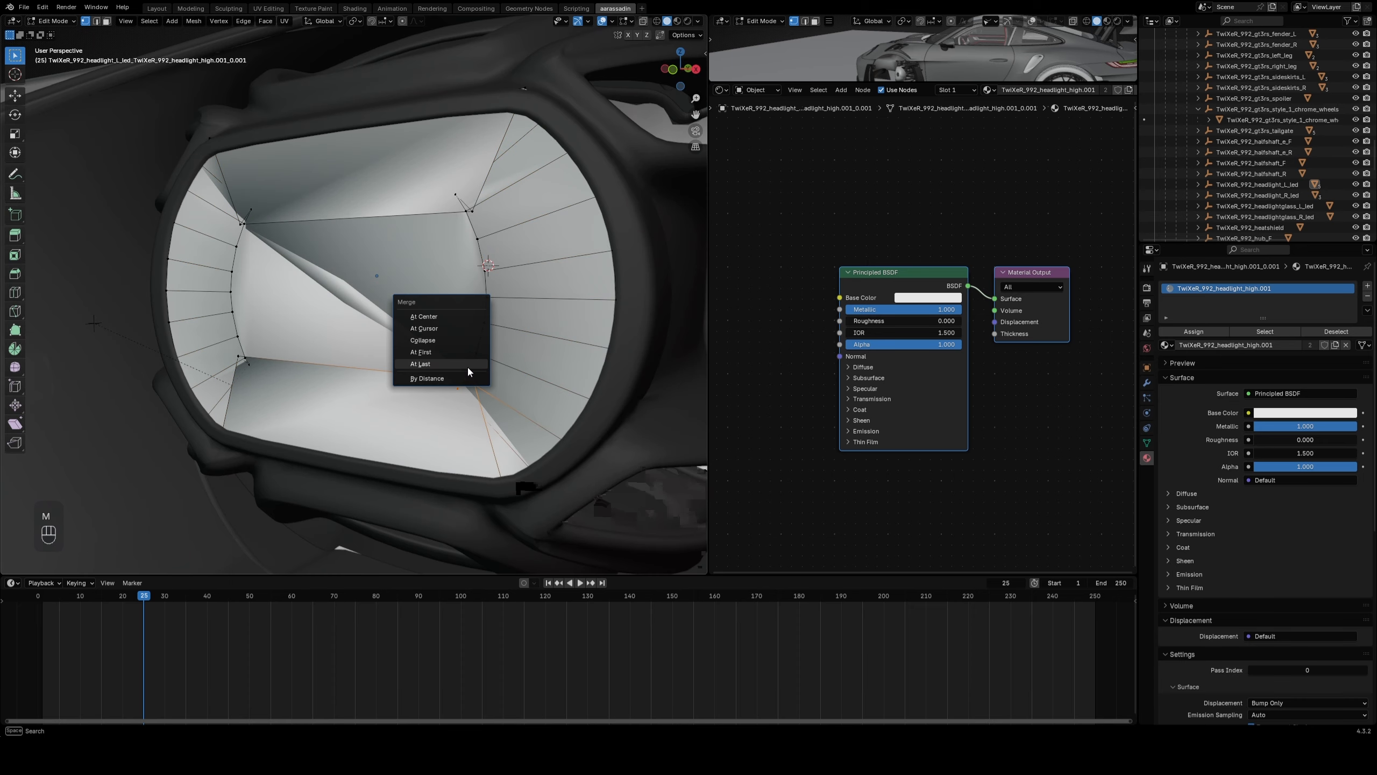
click(467, 365)
click(474, 201)
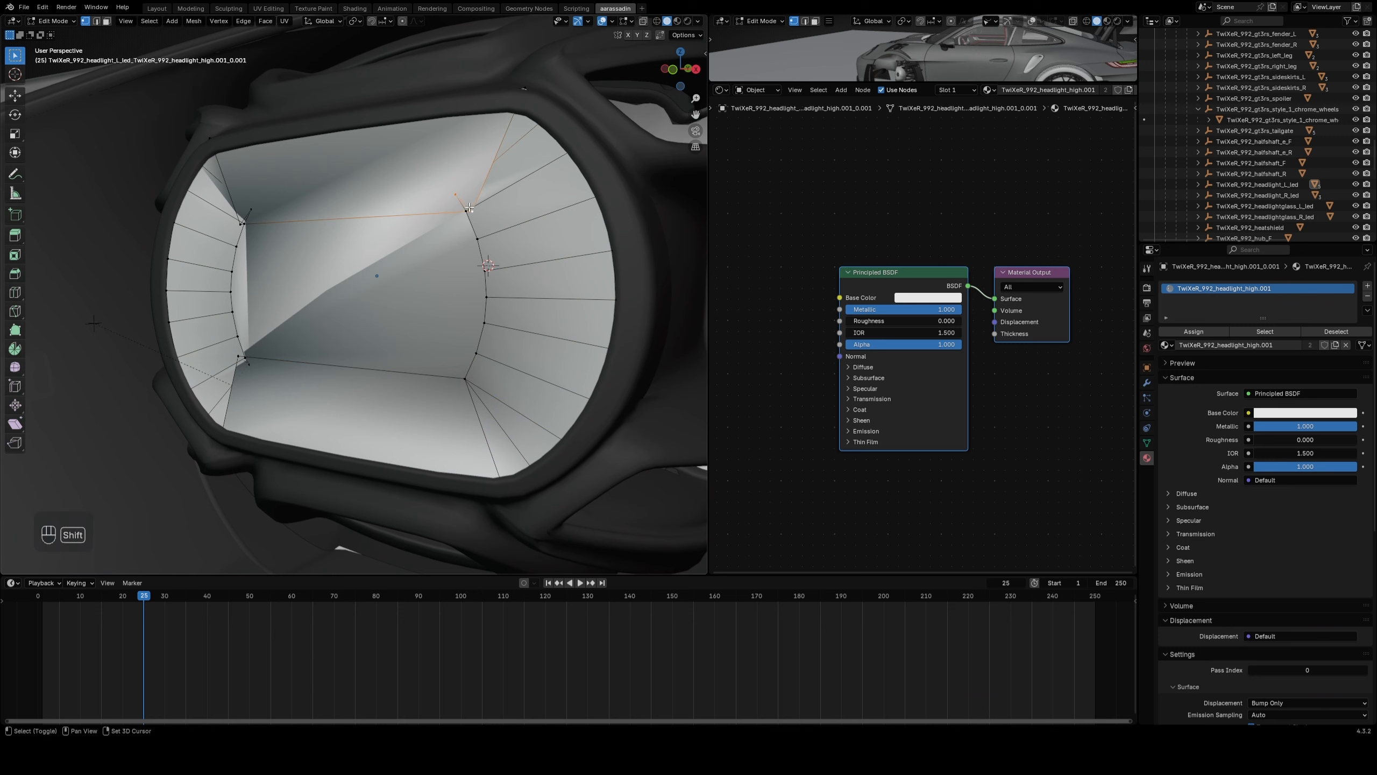
key(m)
click(458, 211)
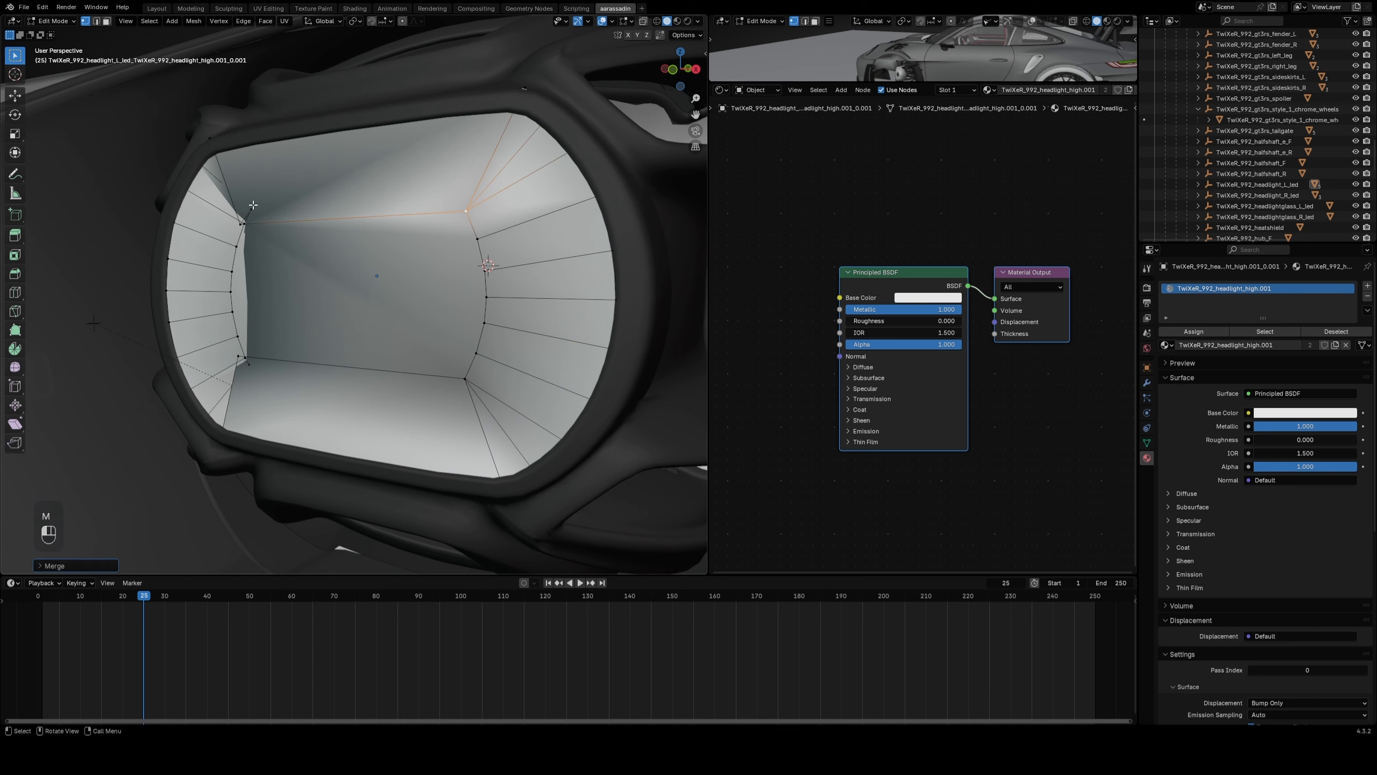
Step: Merge the overlapping vertices At Last at the upper-left and lower-left inner corners of the lens inset
shift+click(245, 223)
key(m)
click(270, 237)
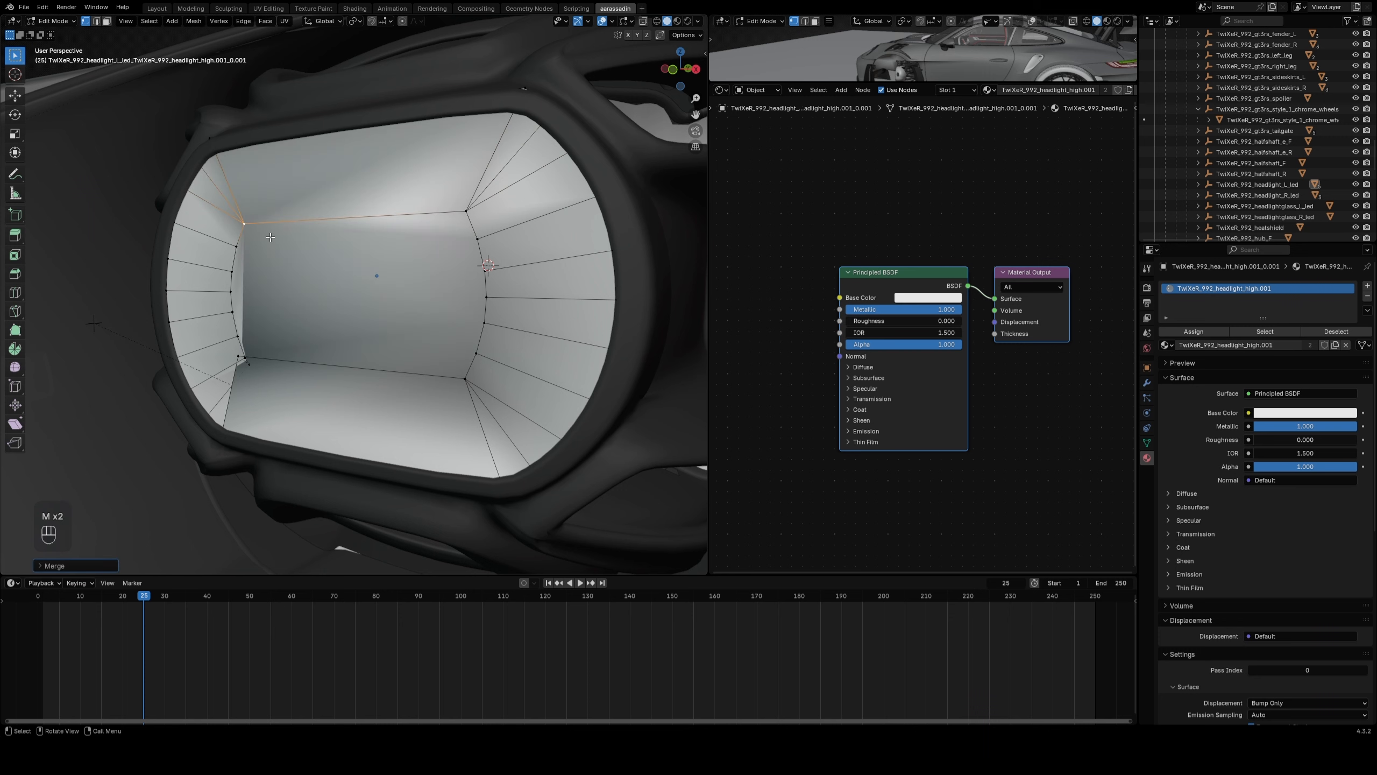
shift+click(240, 354)
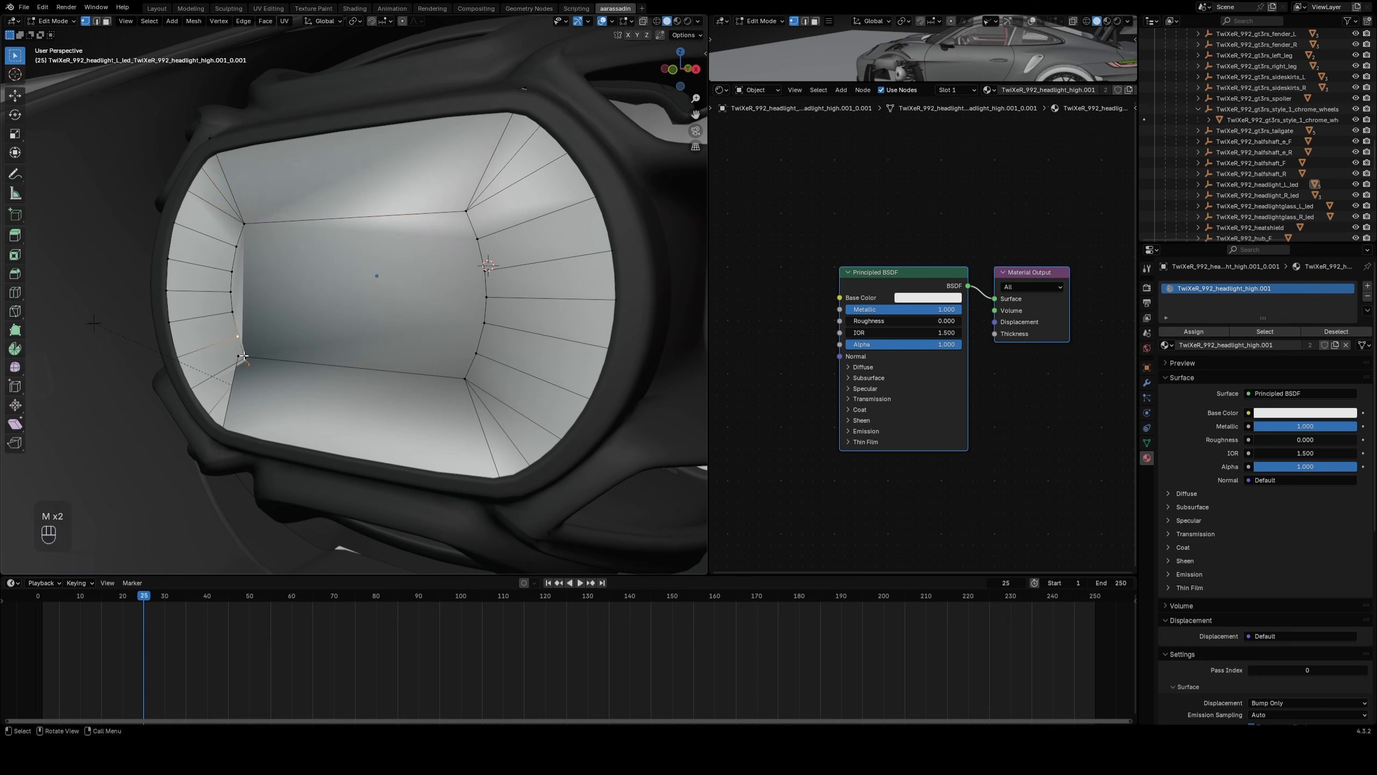
shift+click(253, 372)
key(m)
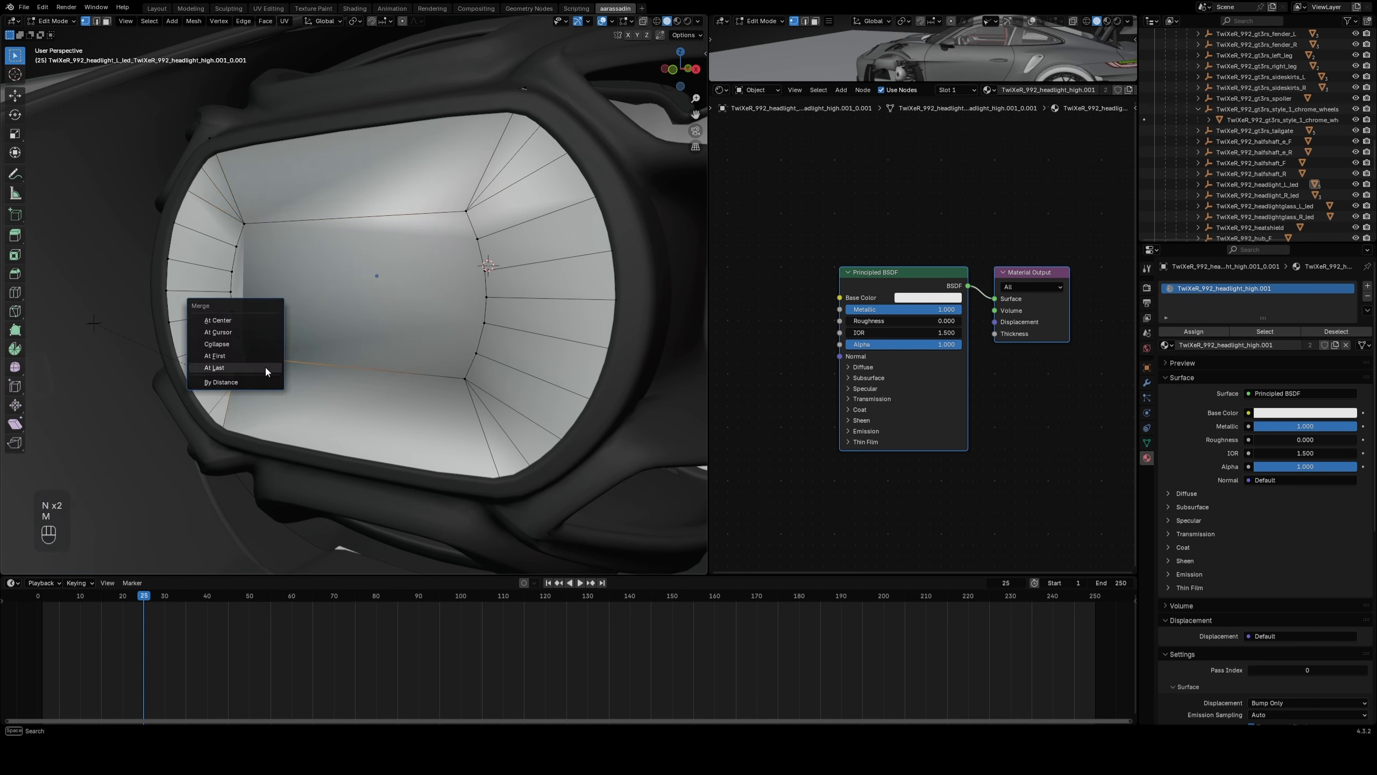
click(265, 366)
Step: Select the central face of the lens and move it along the Y axis
middle_drag(432, 366, 451, 403)
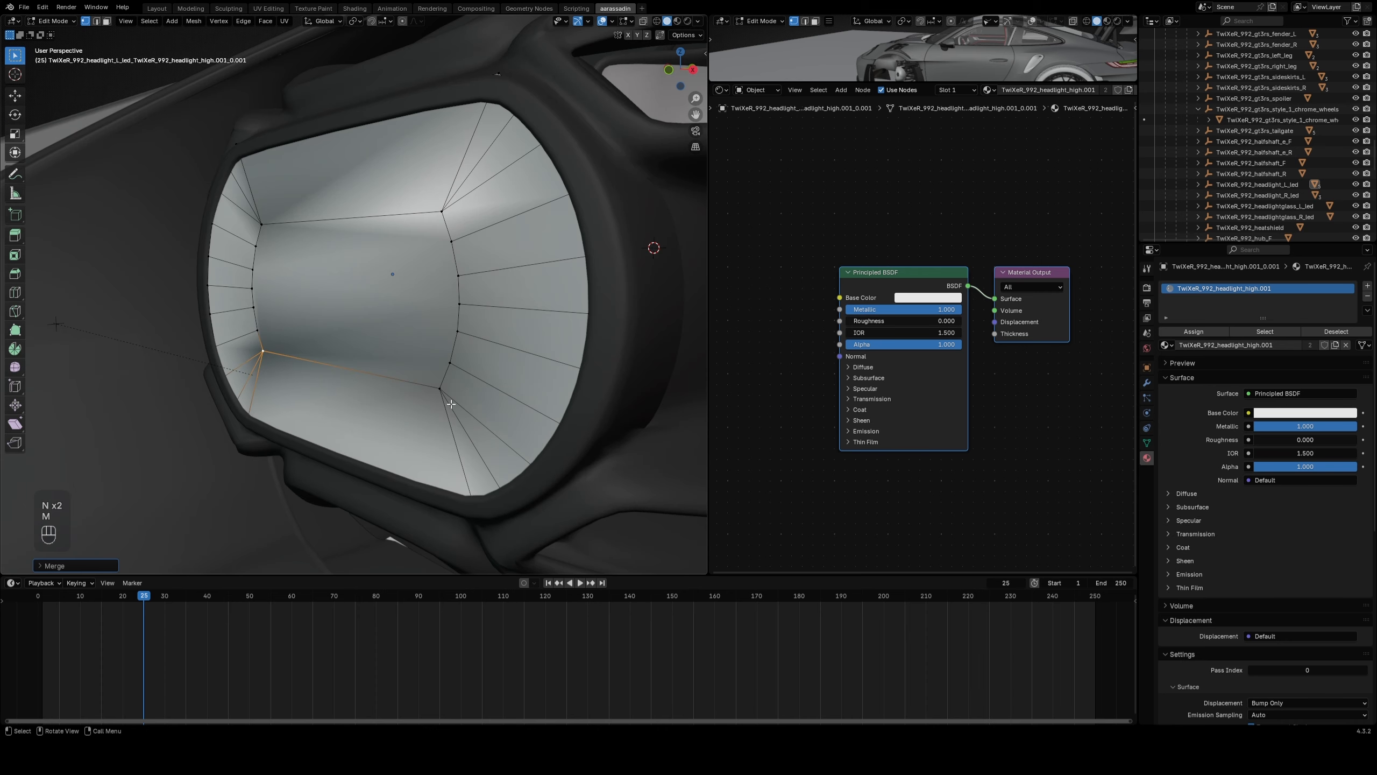
click(107, 21)
click(312, 249)
middle_drag(312, 249, 553, 308)
key(g)
key(x)
key(y)
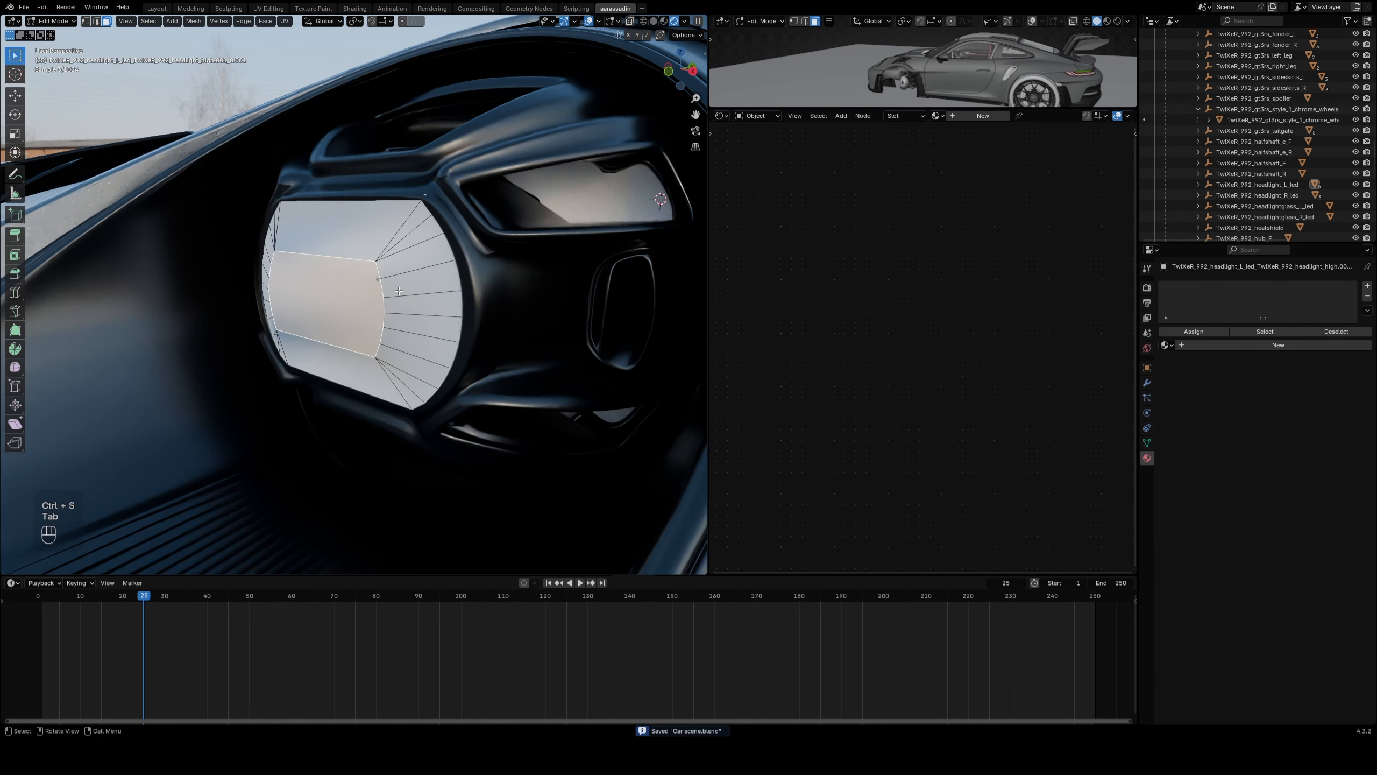
Step: Bevel the edges of the lens's central face and return to Object Mode
middle_drag(399, 292, 462, 296)
key(ctrl+b)
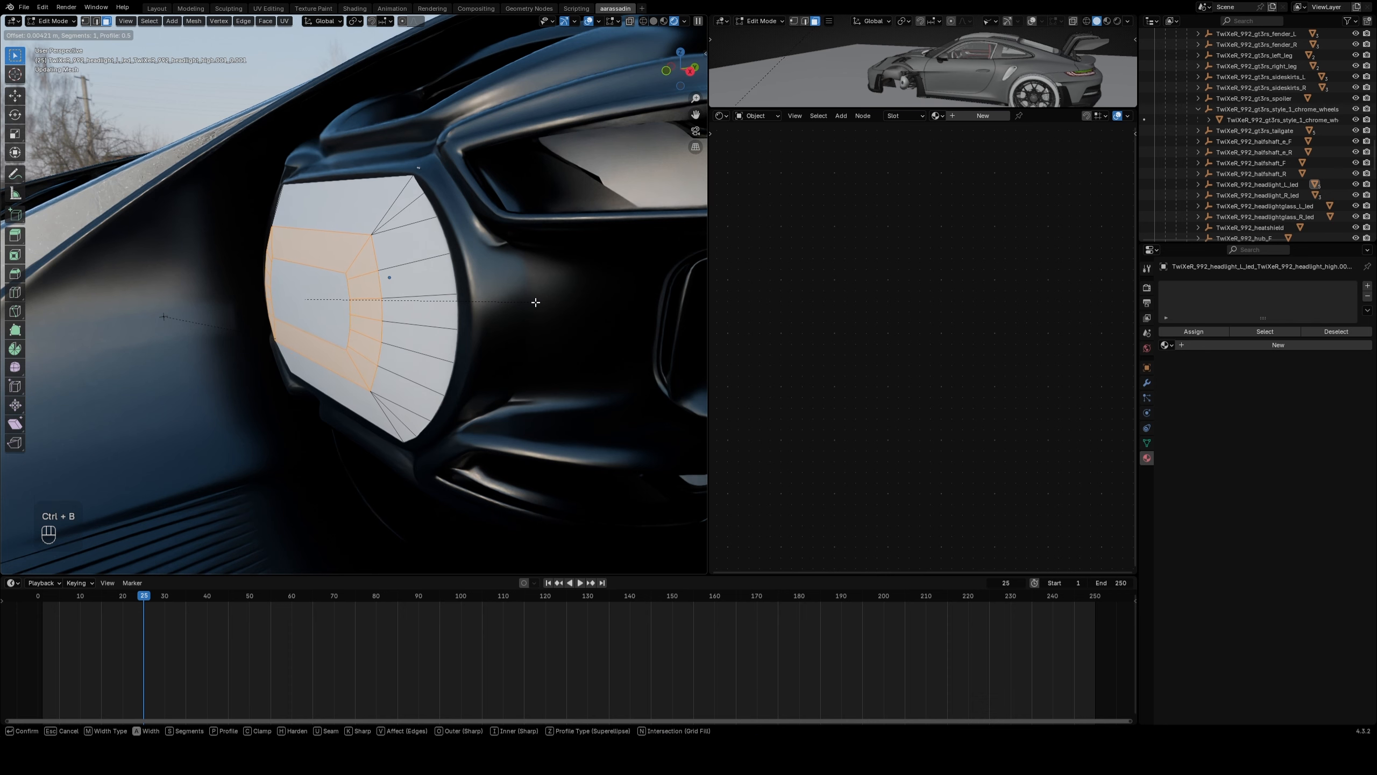
click(536, 303)
middle_drag(536, 302, 648, 261)
key(Tab)
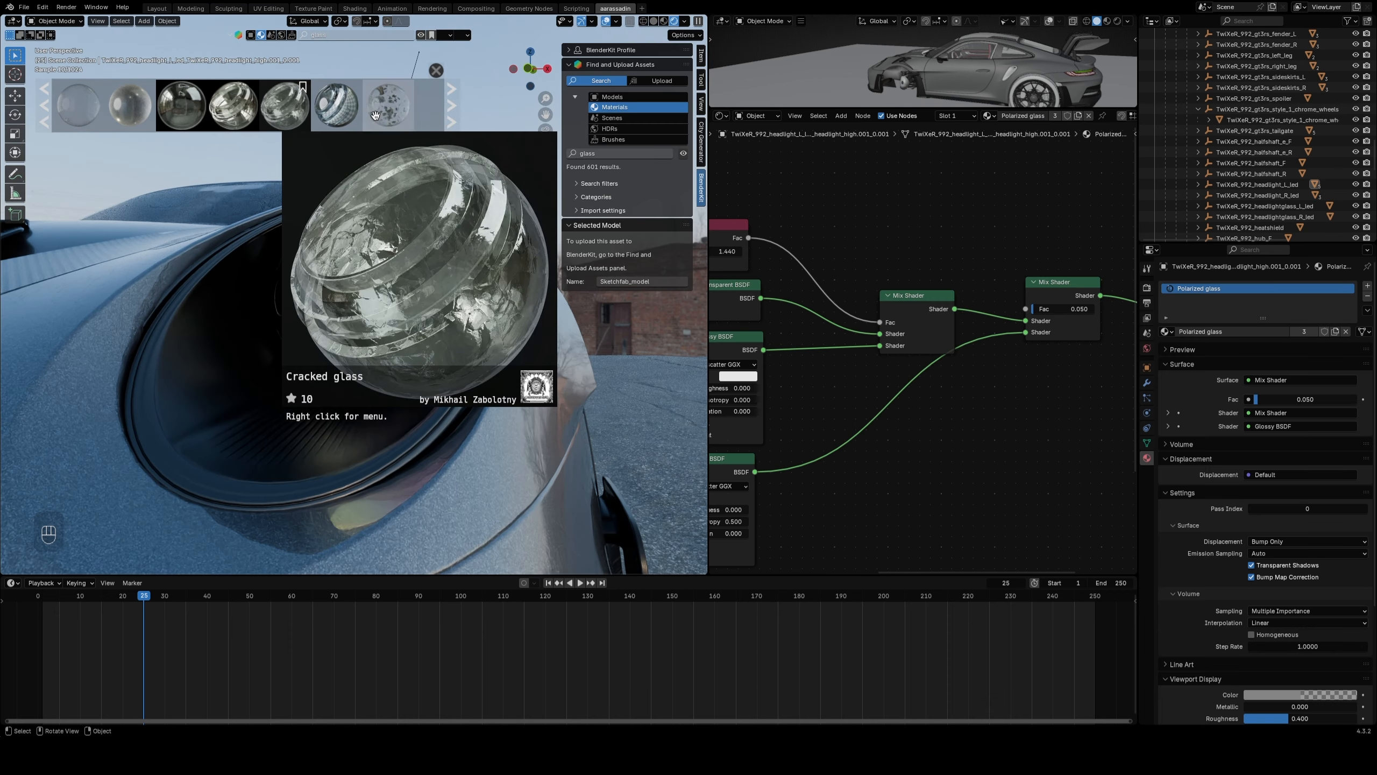
Step: Apply the Pyrex Glass material from the BlenderKit glass results to the headlight lens and save the file
mouse_move(334, 110)
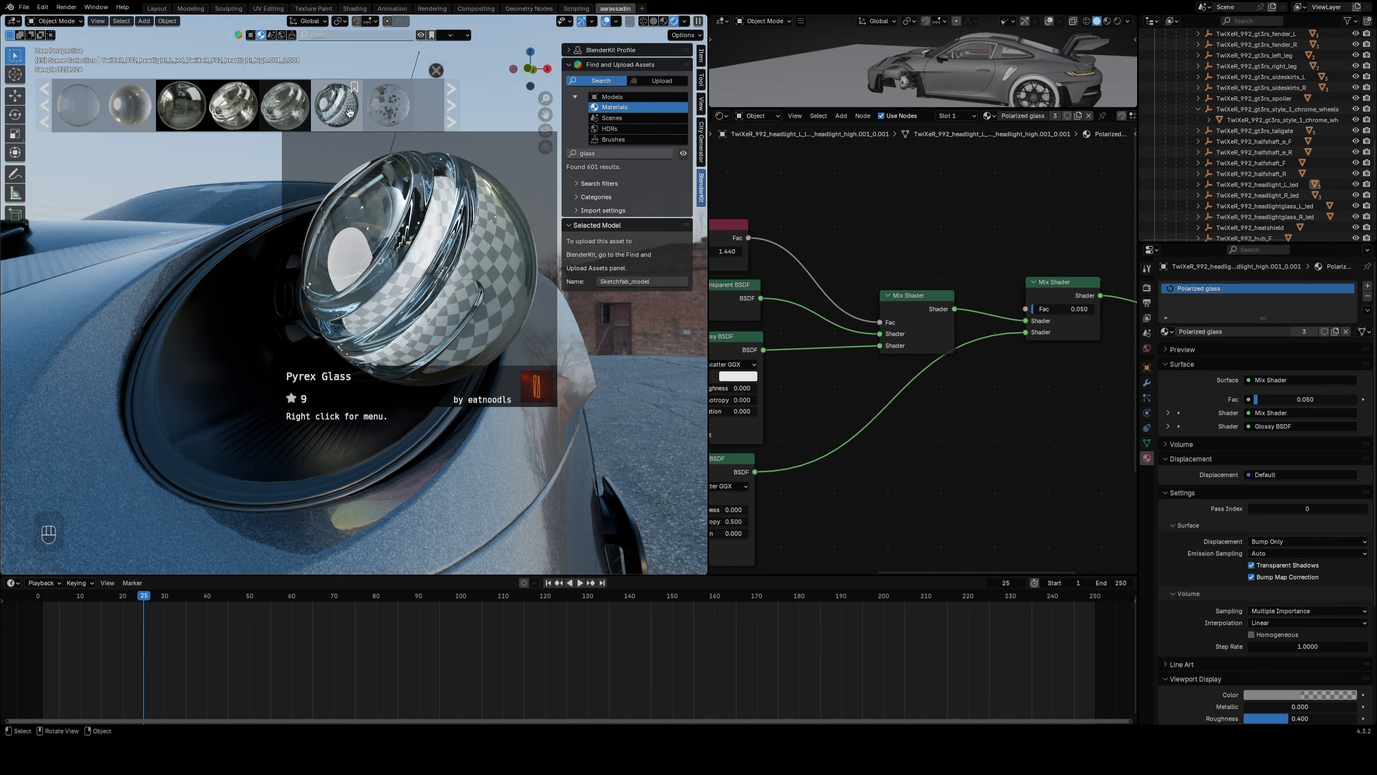
drag(350, 112, 437, 205)
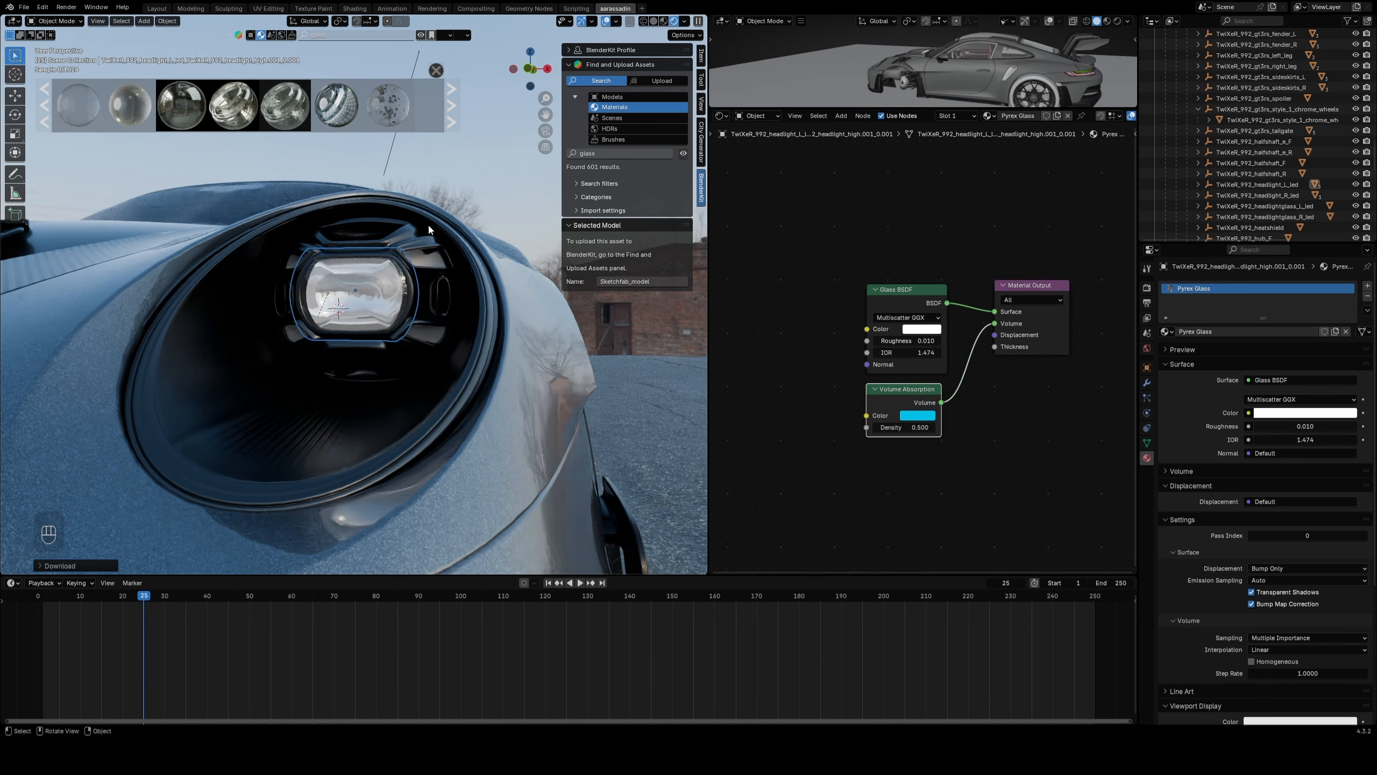
middle_drag(423, 220, 401, 222)
key(ctrl+s)
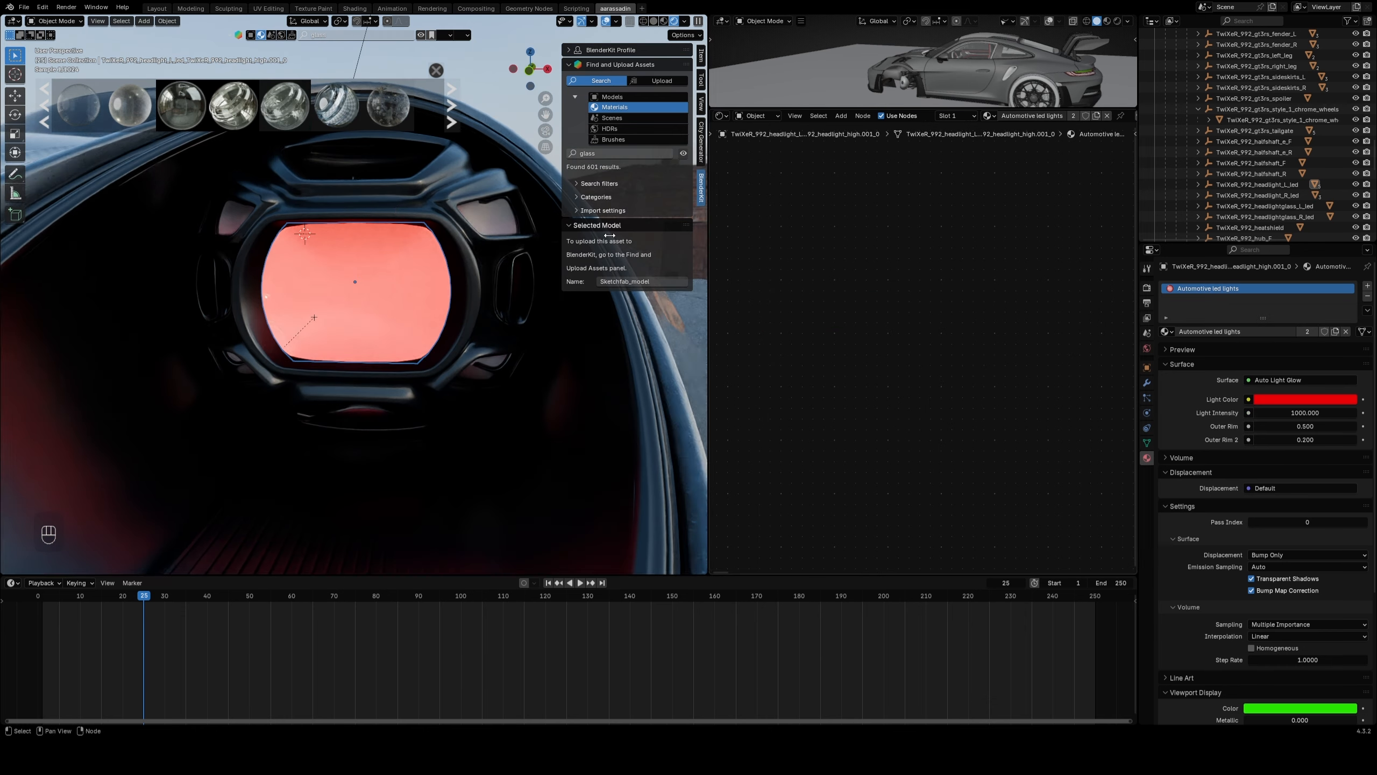
Step: Make a single-user copy of the inner headlight's Automotive led lights material, rename it Headlights, and save the file
key(ctrl+s)
middle_drag(437, 213, 422, 213)
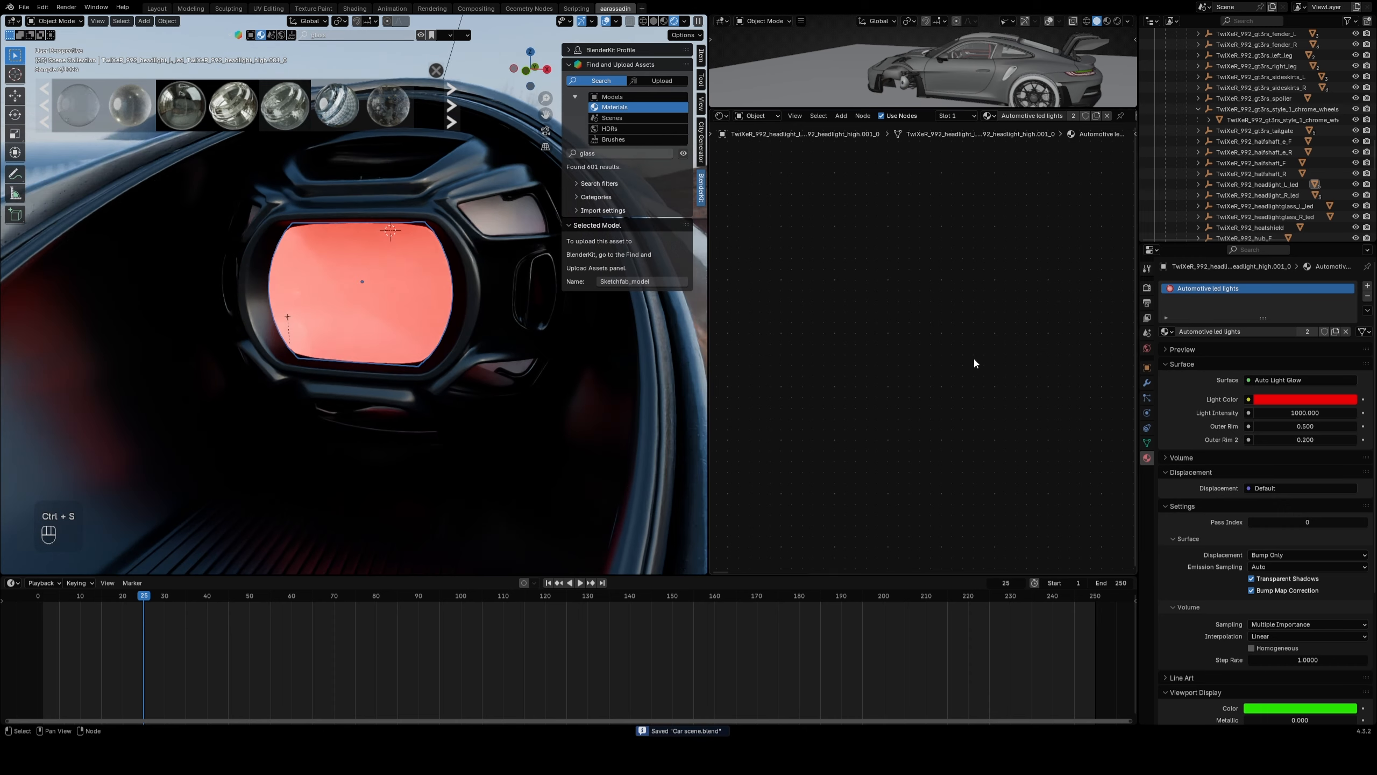
click(1336, 332)
double_click(1261, 331)
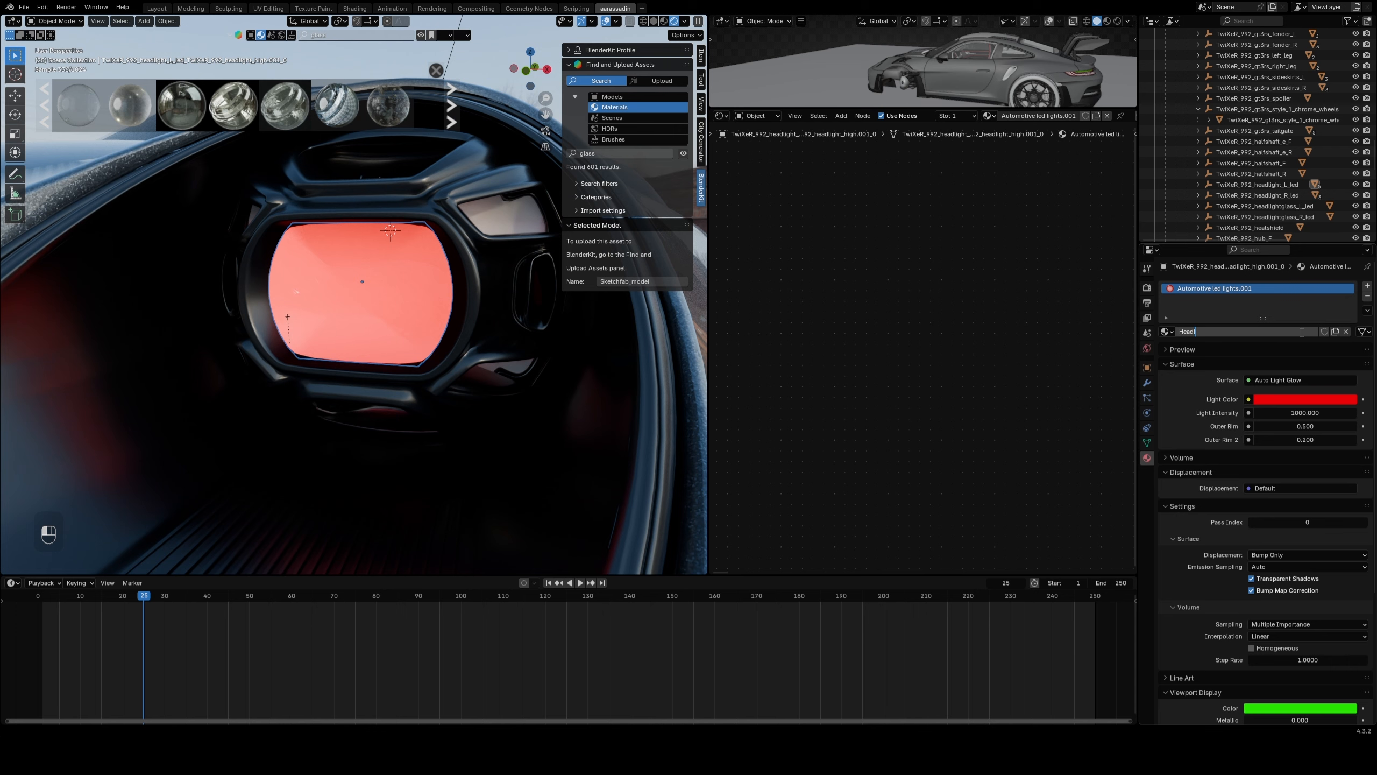
key(Return)
key(ctrl+s)
Step: Set the Headlights material's Light Color to a pale blue with hue 0.633, saturation 0.389 and value 0.800
click(1294, 402)
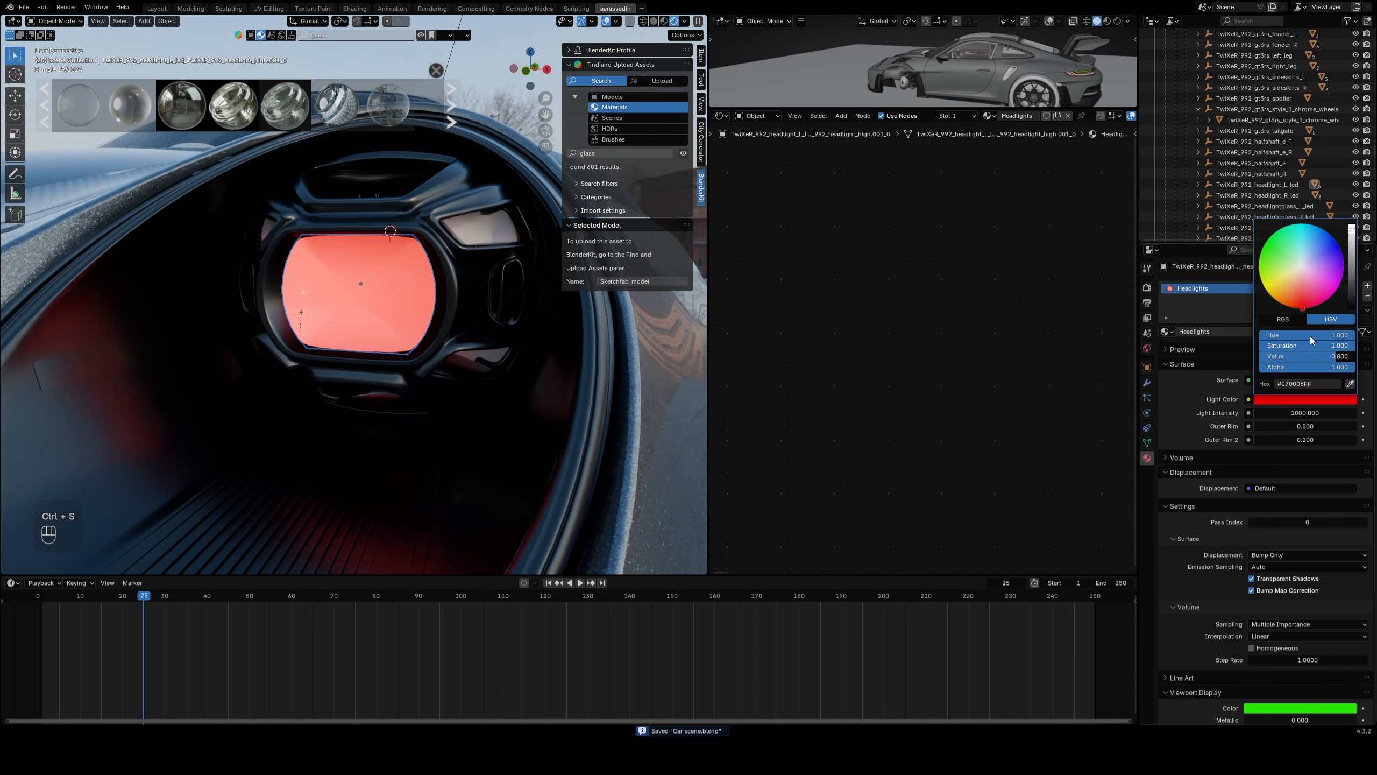
mouse_move(1323, 345)
mouse_down()
mouse_move(1261, 345)
mouse_move(1336, 336)
mouse_move(1302, 349)
mouse_move(1365, 349)
mouse_move(1326, 335)
mouse_move(1312, 351)
mouse_move(1276, 351)
mouse_up()
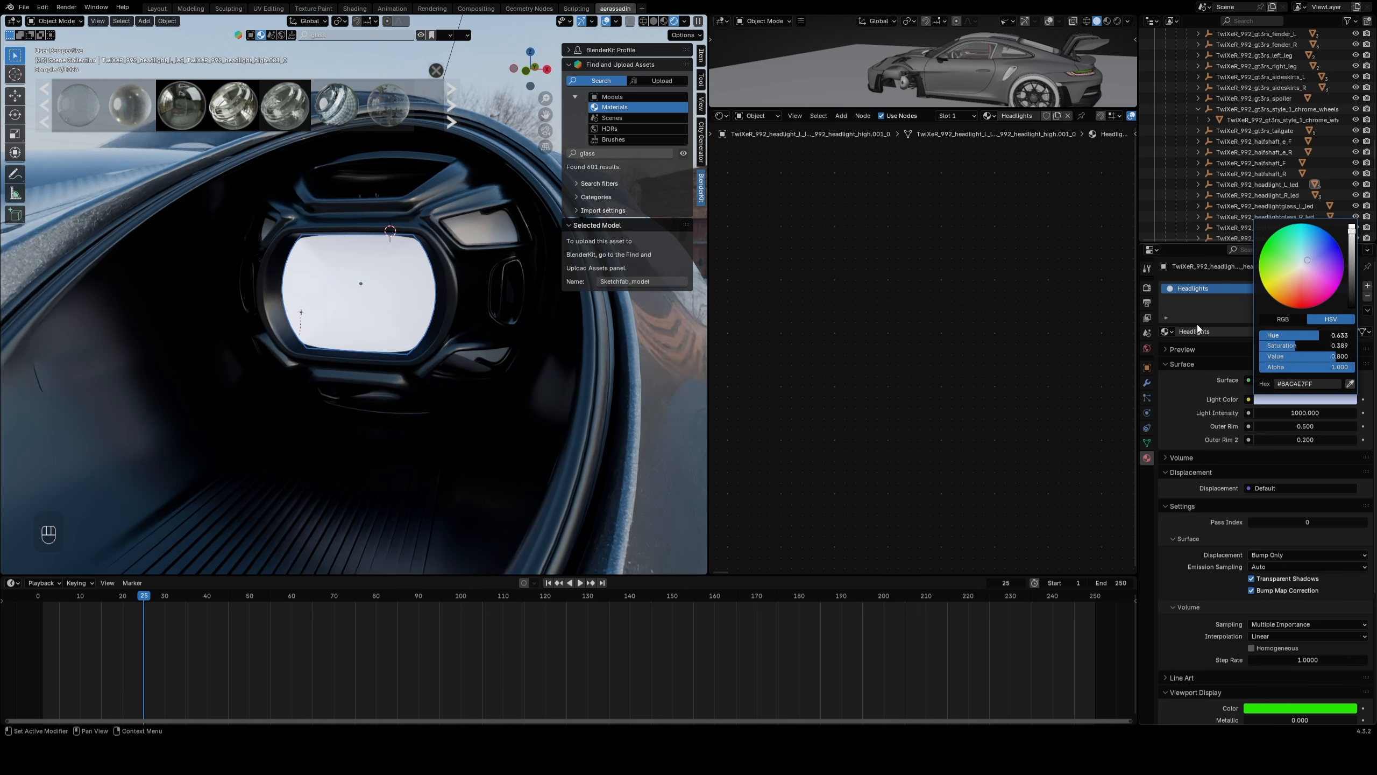
Step: Save the file and adjust the Light Intensity of the Headlights material
scroll(433, 293, down, 5)
key(ctrl+s)
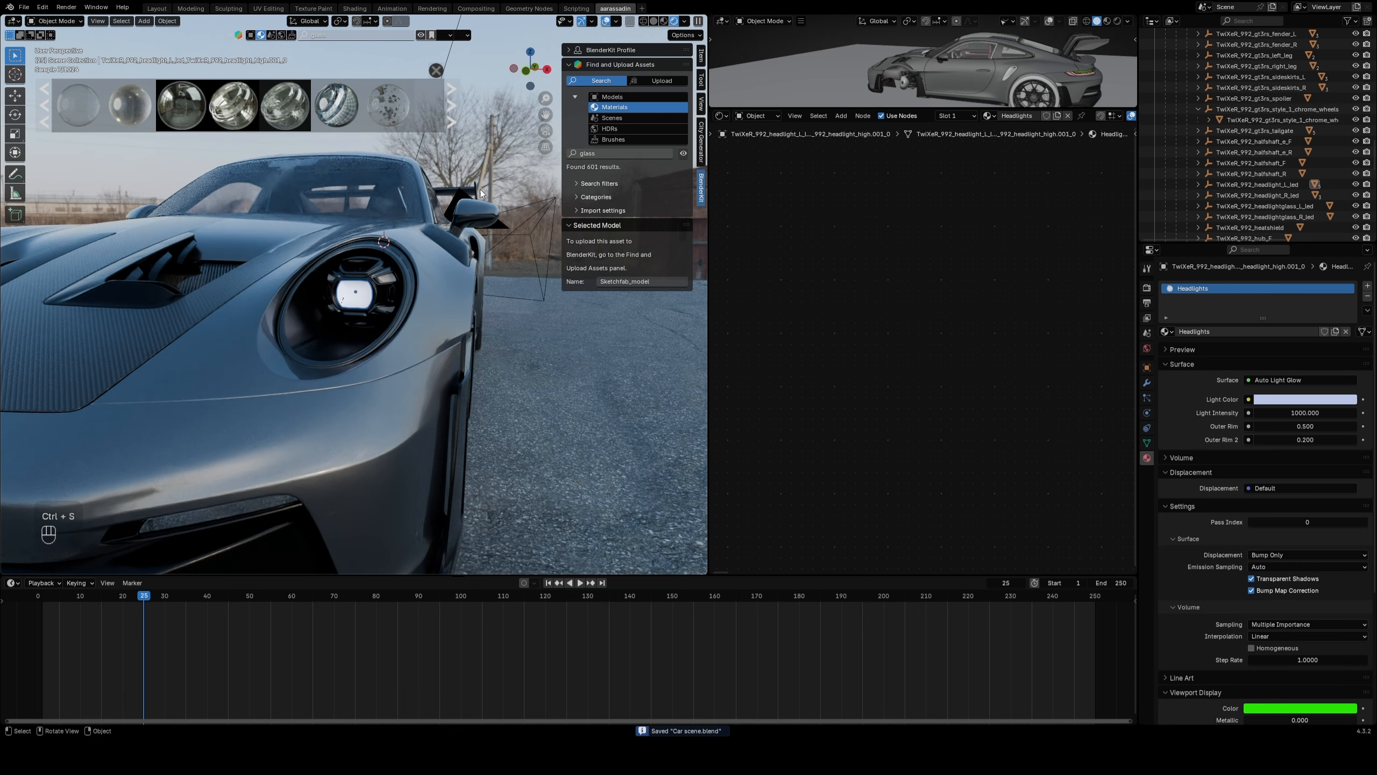
mouse_move(412, 279)
middle_down()
mouse_move(460, 277)
mouse_move(448, 264)
mouse_move(433, 279)
middle_up()
scroll(449, 316, up, 3)
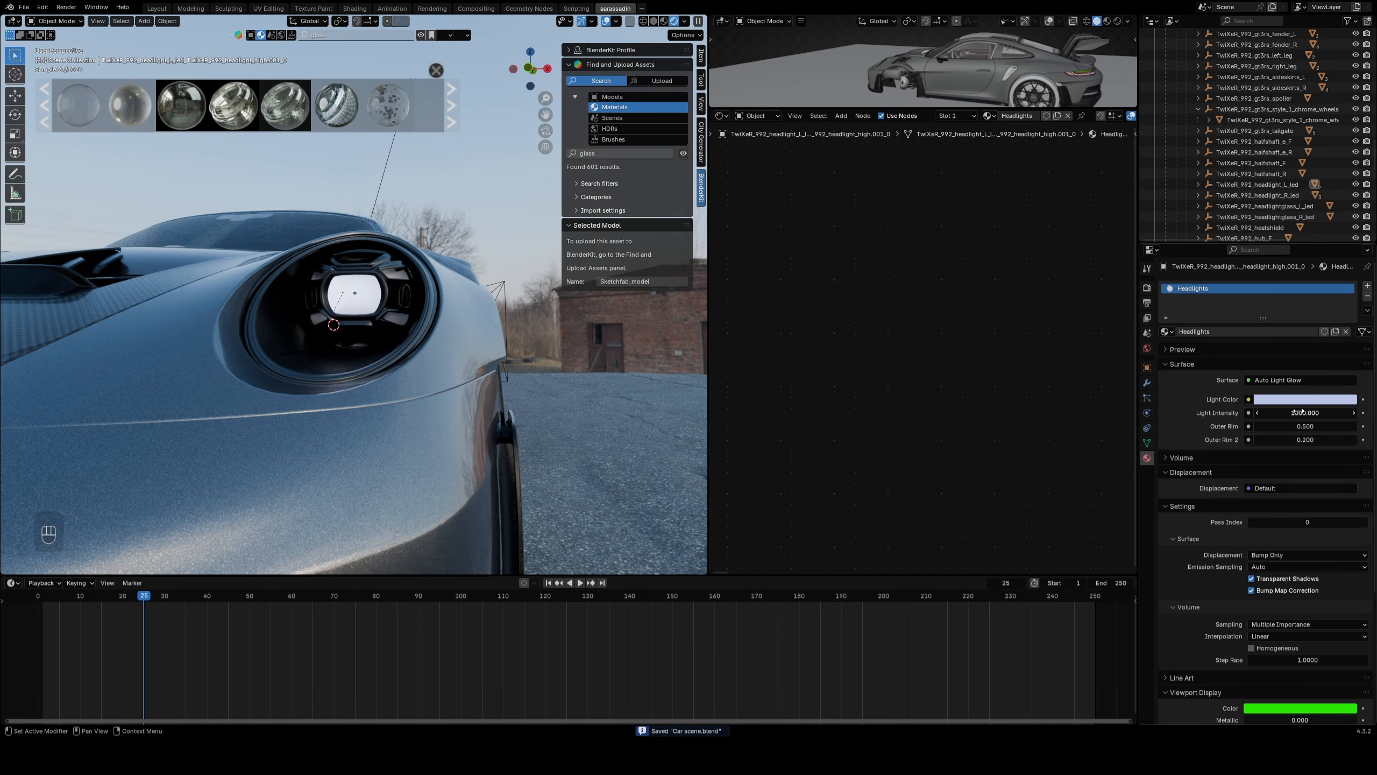
drag(1299, 411, 1334, 412)
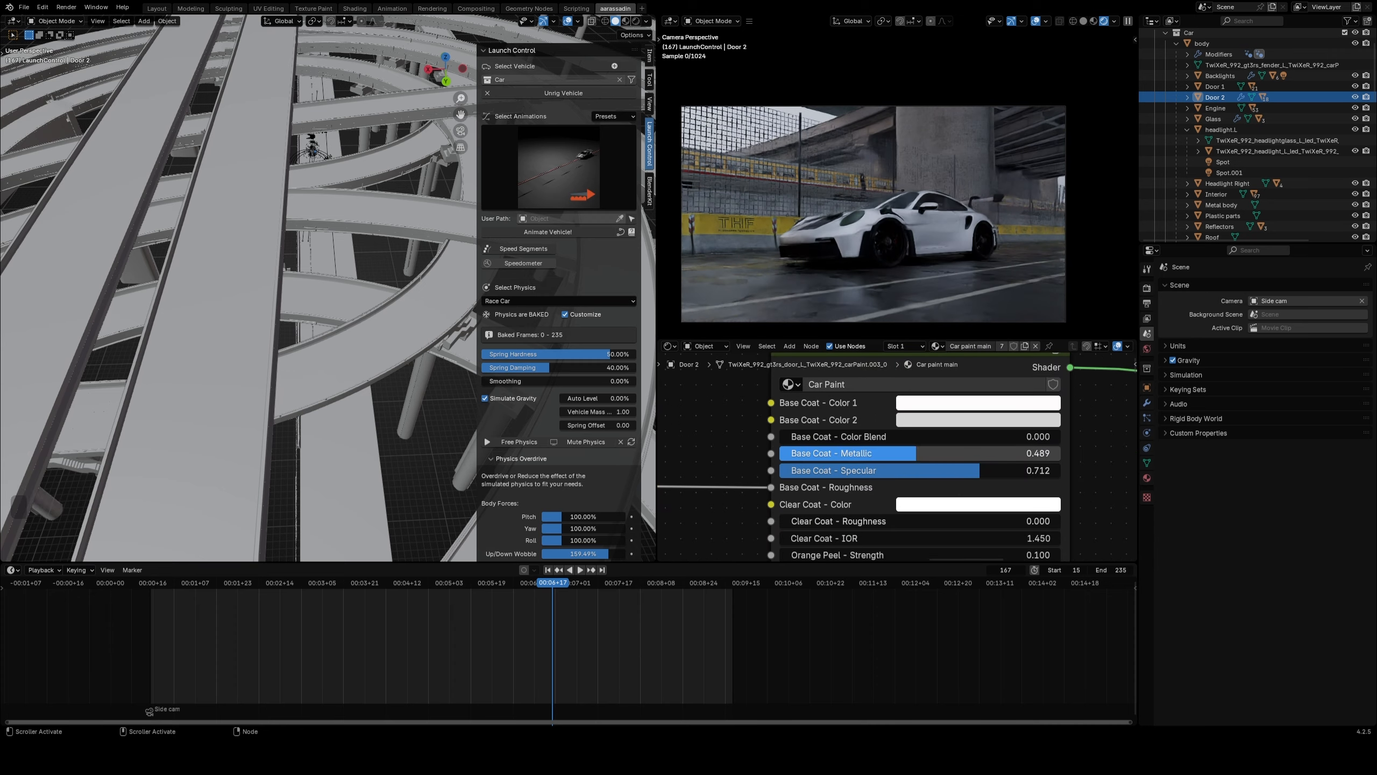
Step: Select the car's body in the concrete bridge scene and examine the water droplets on its paint up close
scroll(926, 297, up, 3)
scroll(925, 297, down, 3)
middle_drag(960, 200, 934, 241)
click(934, 245)
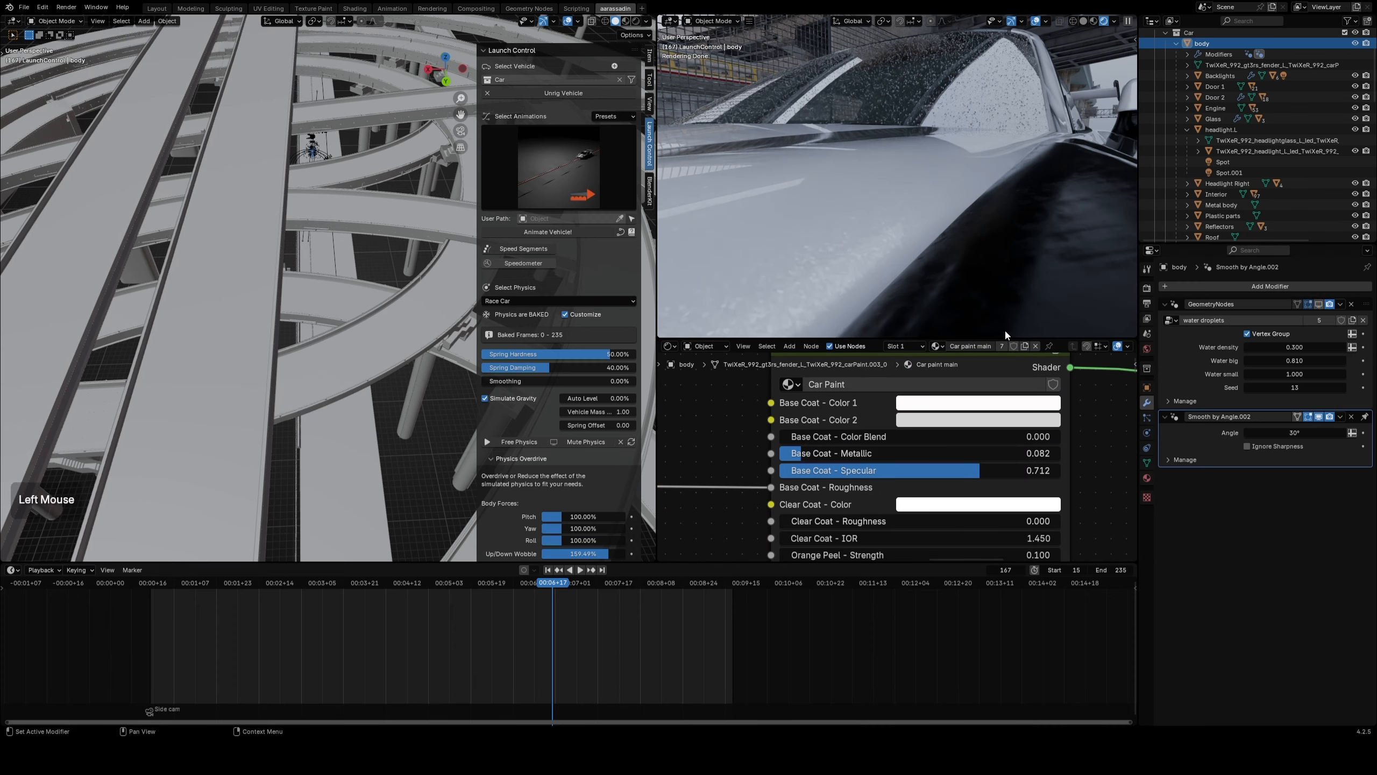
middle_drag(1006, 331, 985, 321)
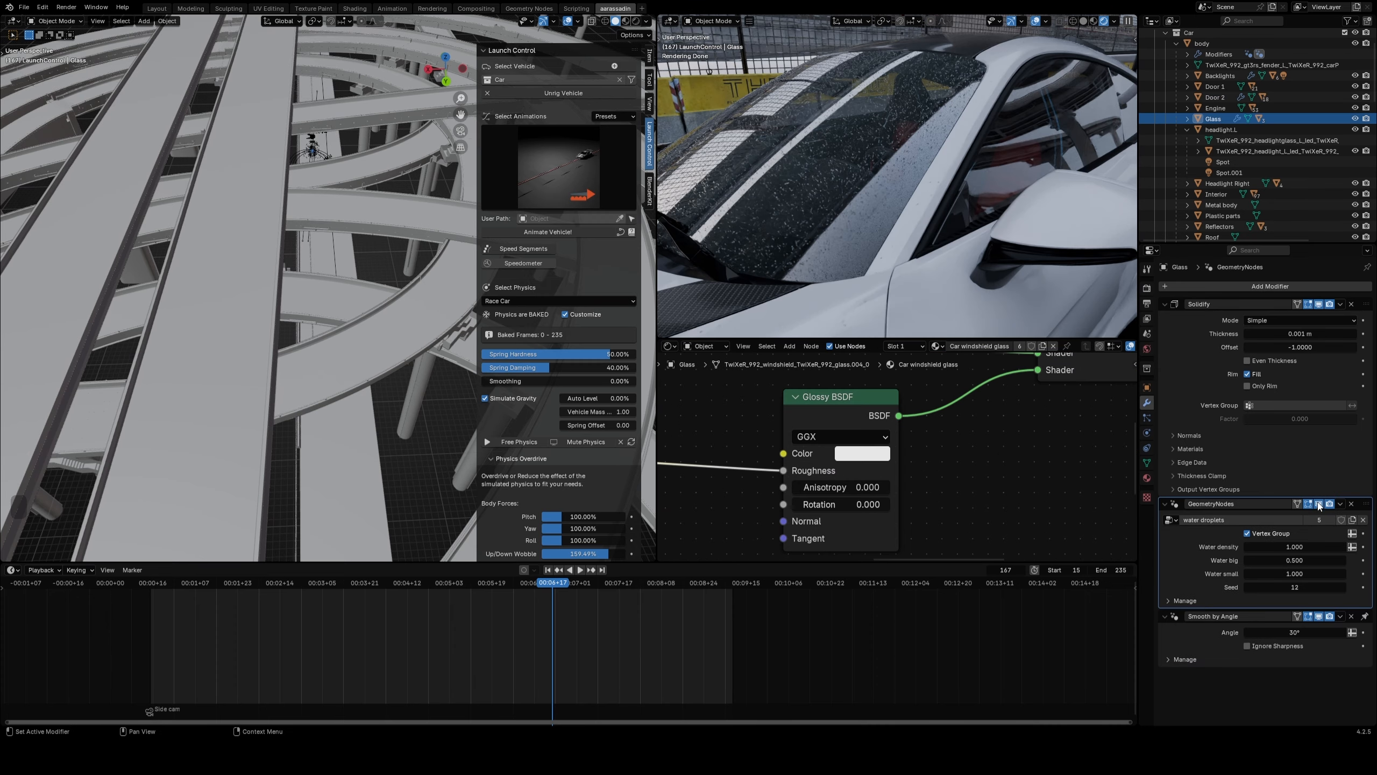
Step: Remove the water droplets Geometry Nodes modifier from the car's Glass object and check the windshield up close
drag(1364, 504, 1354, 289)
scroll(925, 256, up, 3)
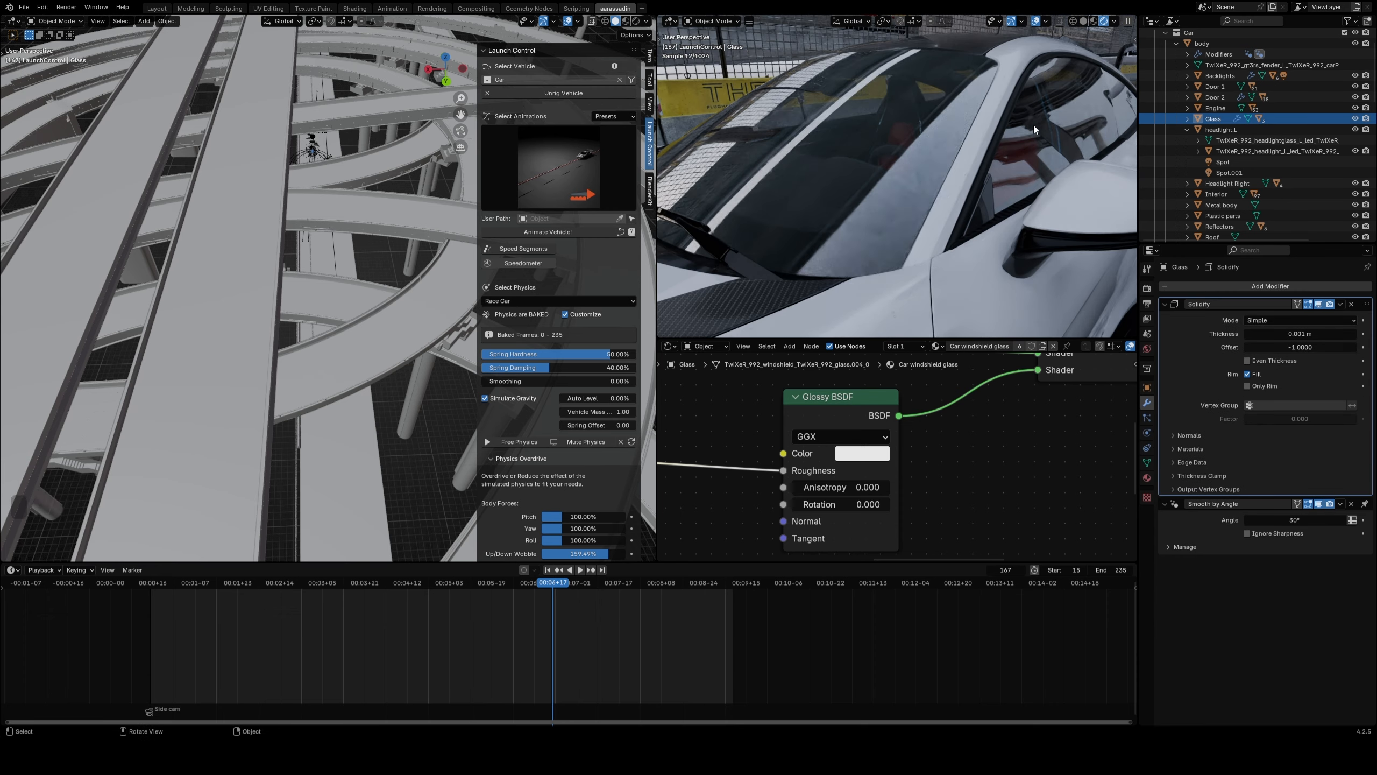
shift+scroll(1014, 233, up, 2)
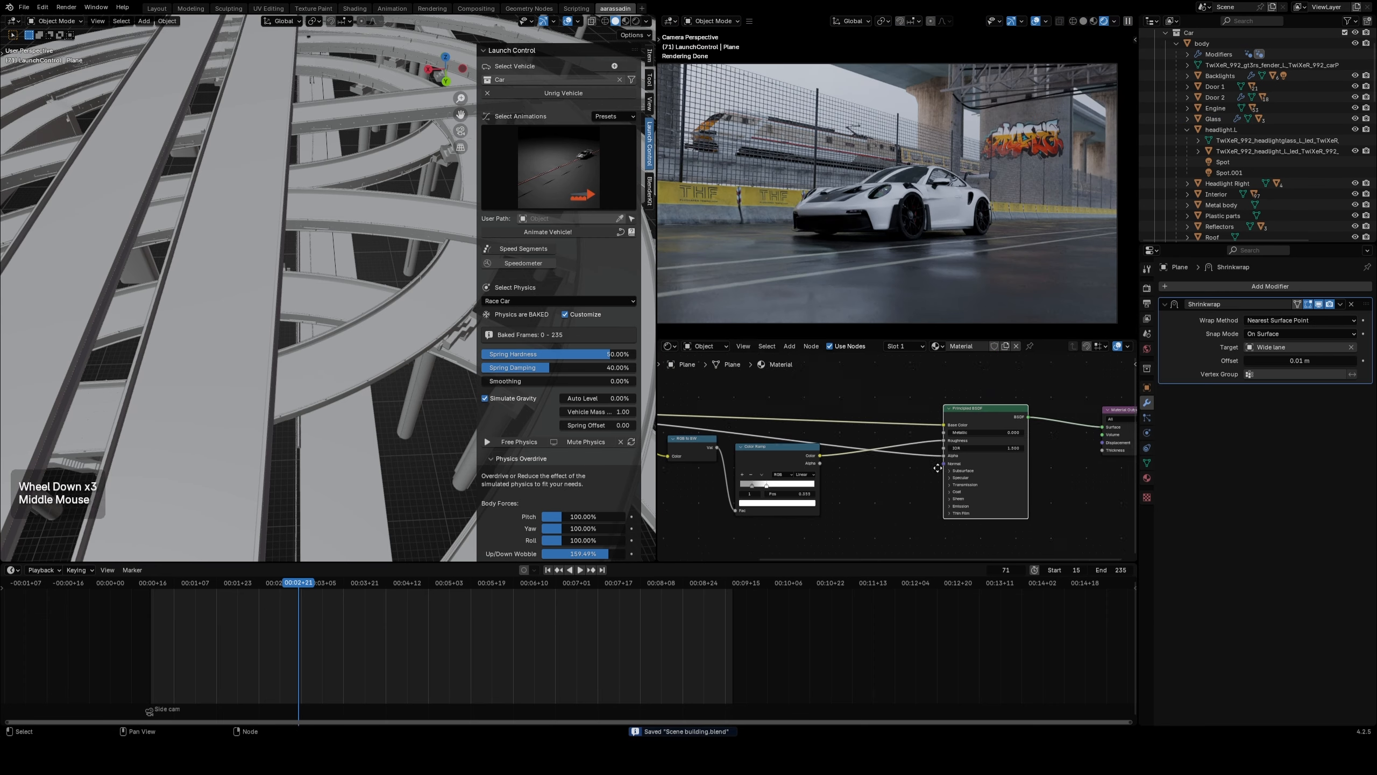
Step: Examine the overall layout of the road interchange and the full material node tree of the plane shrinkwrapped onto the Wide lane
click(24, 6)
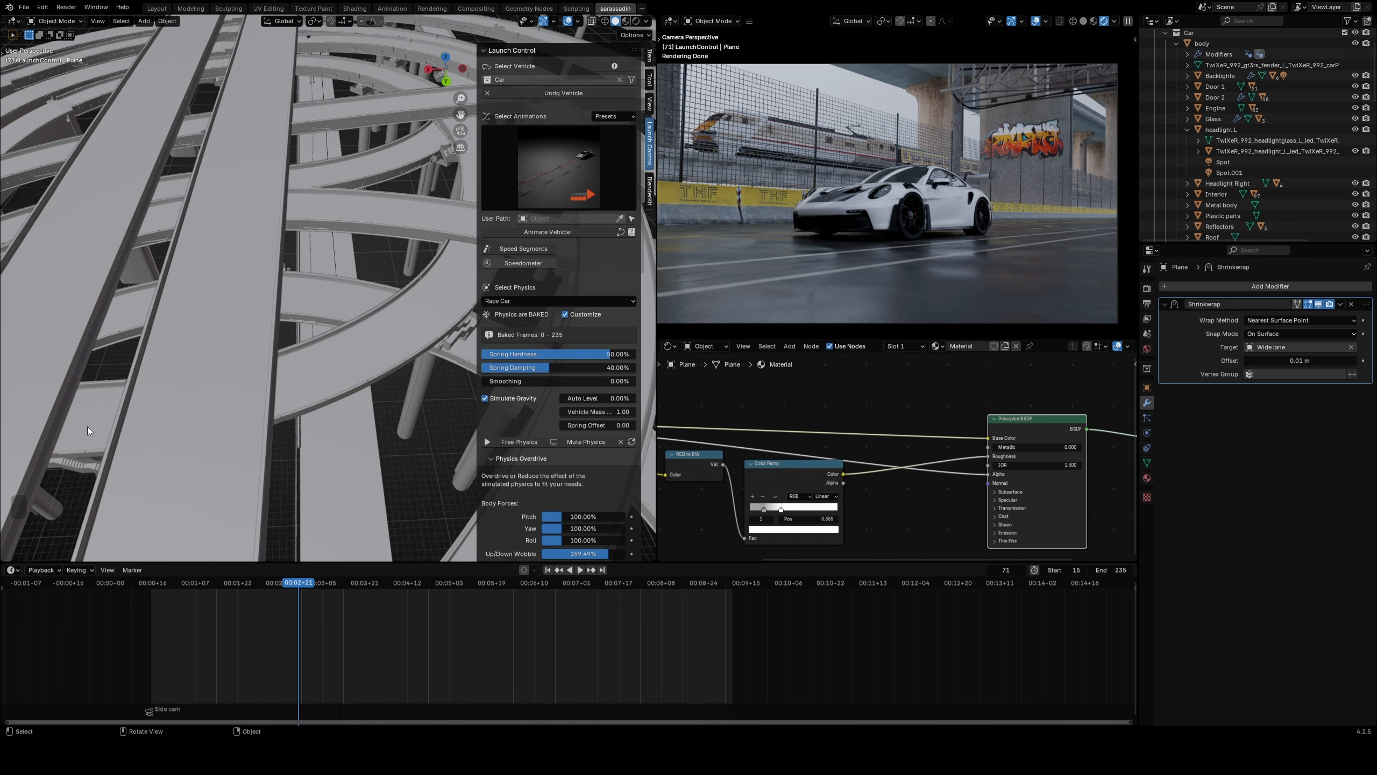
scroll(88, 430, down, 5)
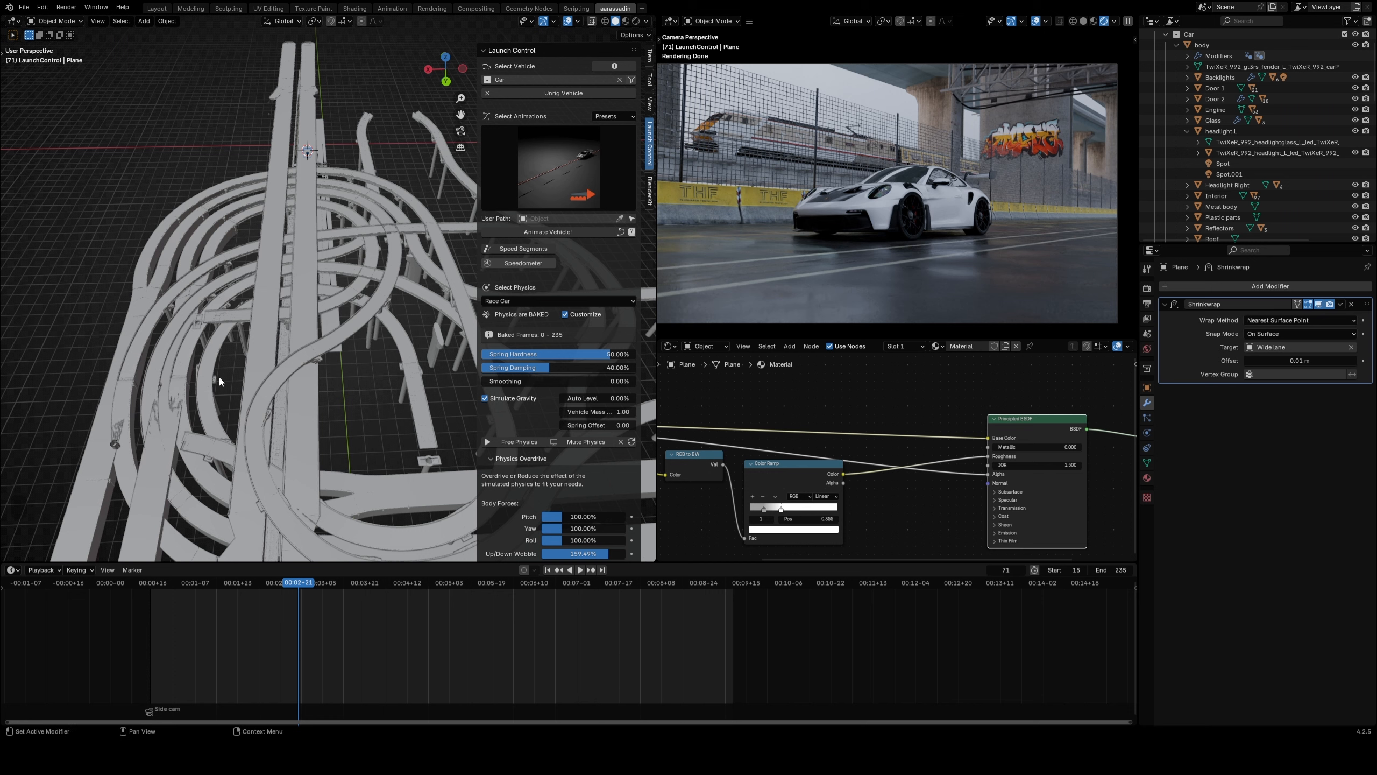
scroll(808, 404, down, 4)
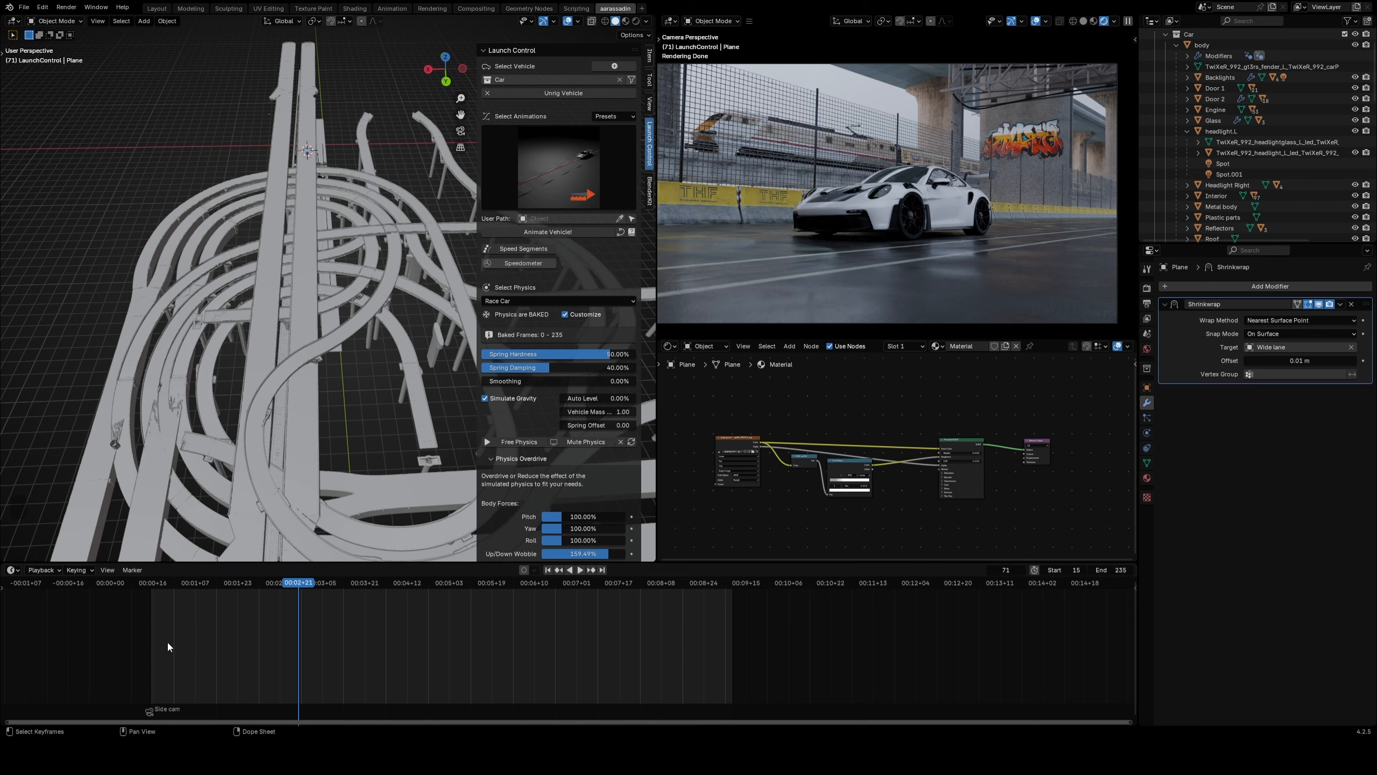
scroll(872, 401, down, 5)
middle_drag(872, 404, 1111, 402)
click(738, 400)
key(Home)
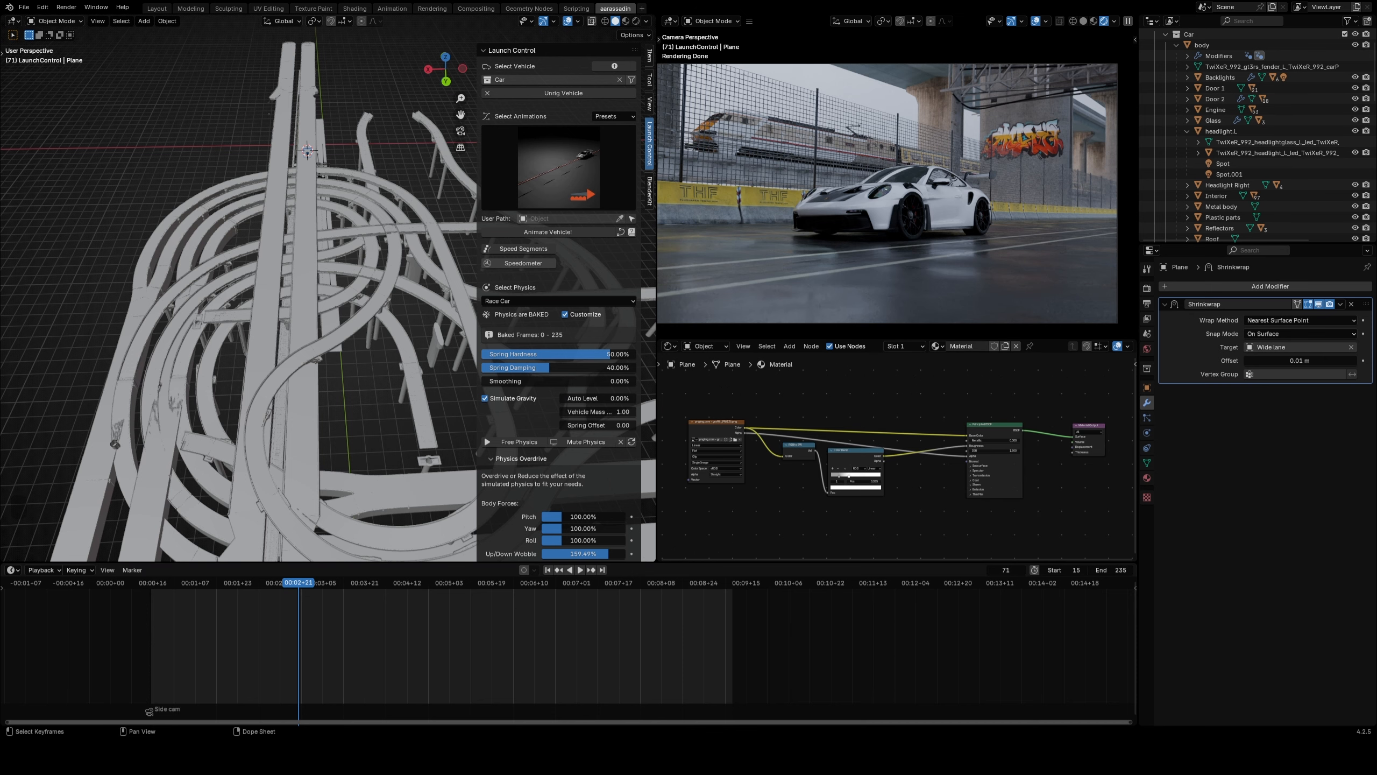